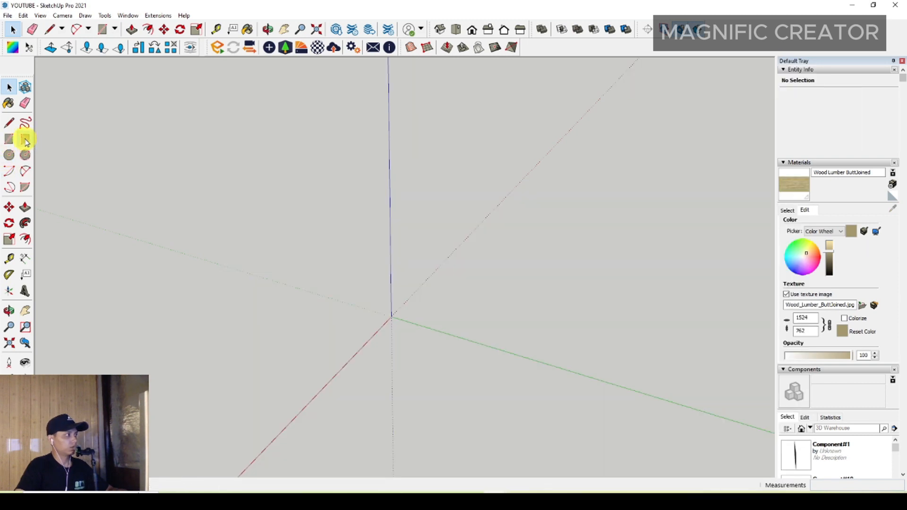
- Draw a 7000 by 7000 mm rectangle on the ground from the origin, with one side along the green axis
{"action": "left_click", "coordinate": [26, 139]}
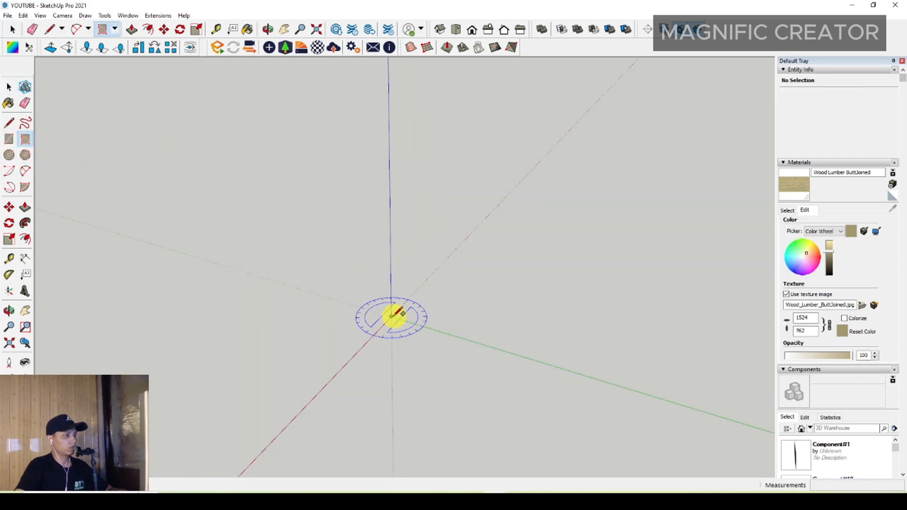
{"action": "left_click", "coordinate": [392, 317]}
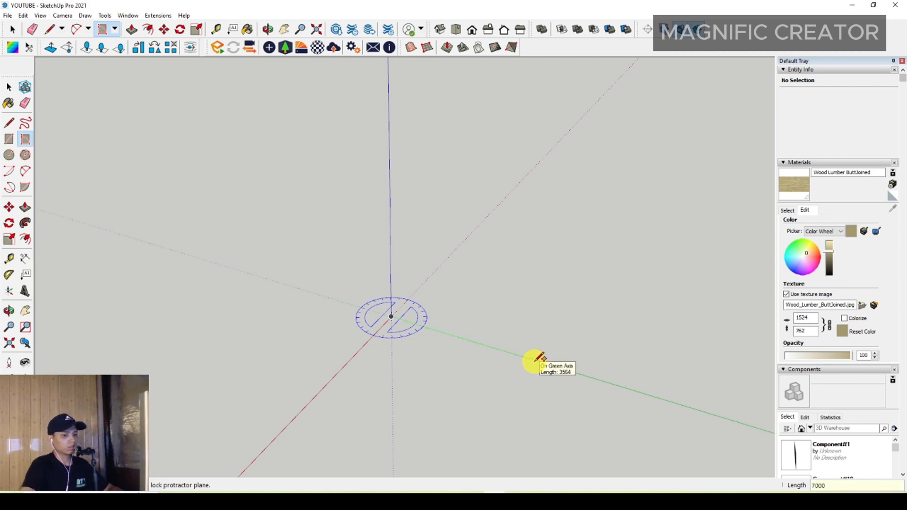
{"action": "key", "text": "Return"}
{"action": "scroll", "coordinate": [416, 340], "scroll_direction": "down", "scroll_amount": 3}
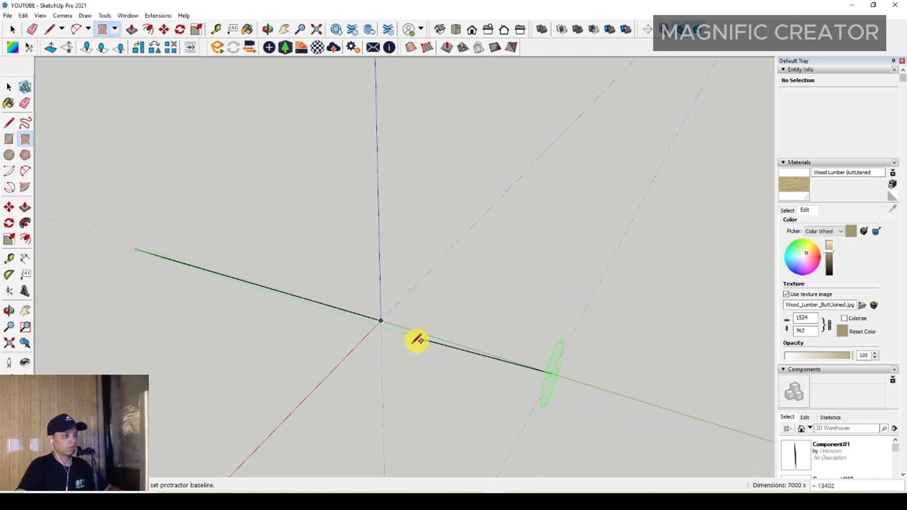
{"action": "middle_click_drag", "start_coordinate": [416, 340], "coordinate": [526, 314]}
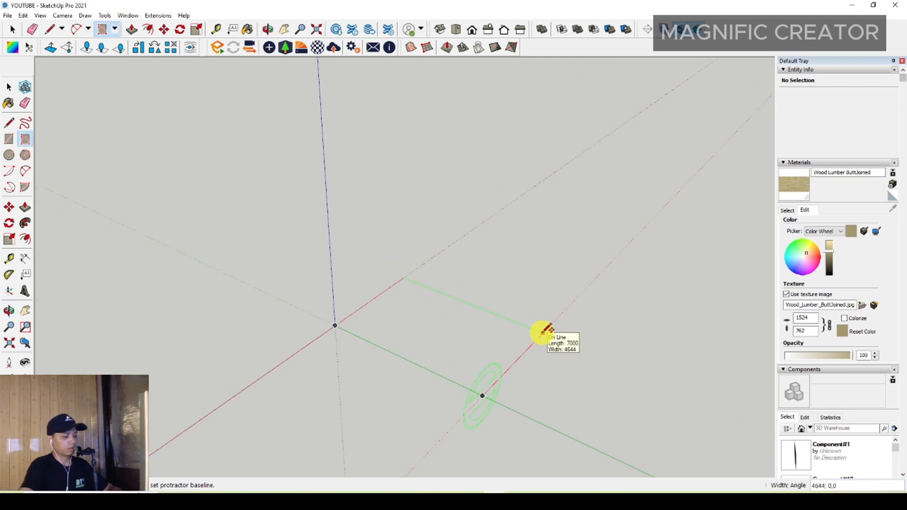
{"action": "key", "text": "Return"}
{"action": "key", "text": "space"}
{"action": "scroll", "coordinate": [468, 343], "scroll_direction": "up", "scroll_amount": 2}
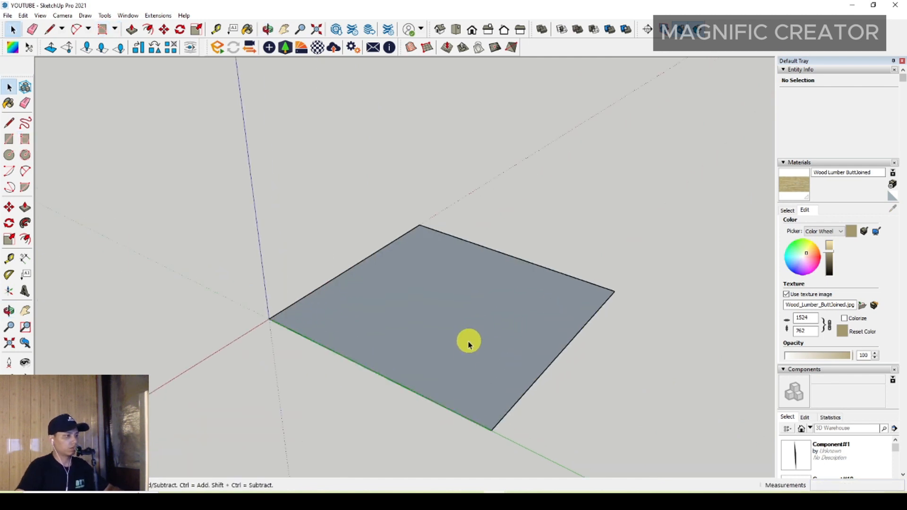
- Extrude the square face upward 200 mm to form a slab
{"action": "middle_click_drag", "start_coordinate": [470, 344], "coordinate": [428, 347]}
{"action": "double_click", "coordinate": [391, 355]}
{"action": "scroll", "coordinate": [373, 349], "scroll_direction": "up", "scroll_amount": 2}
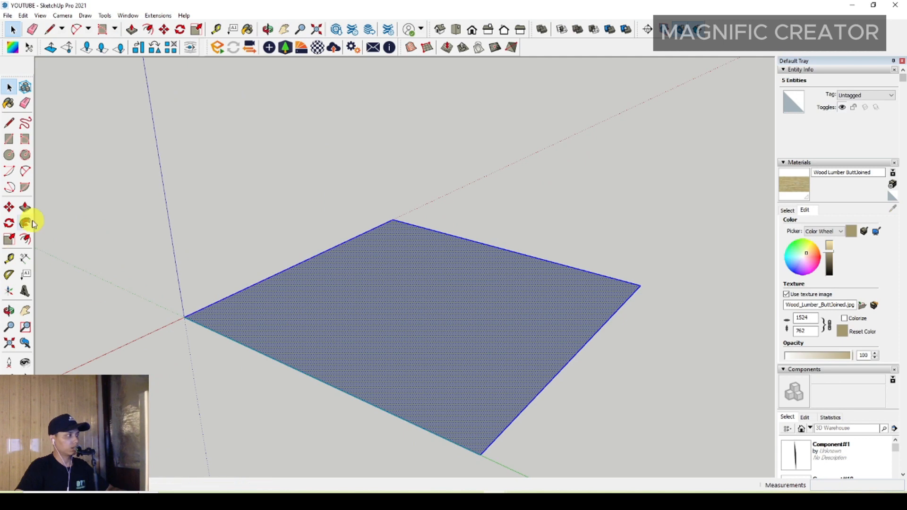
{"action": "left_click", "coordinate": [25, 207]}
{"action": "left_click", "coordinate": [317, 322]}
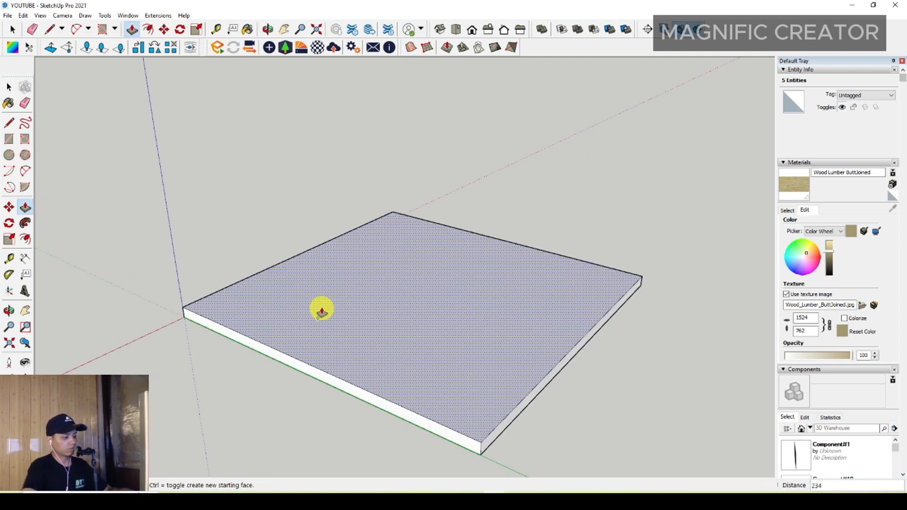
{"action": "left_click", "coordinate": [322, 312]}
{"action": "key", "text": "space"}
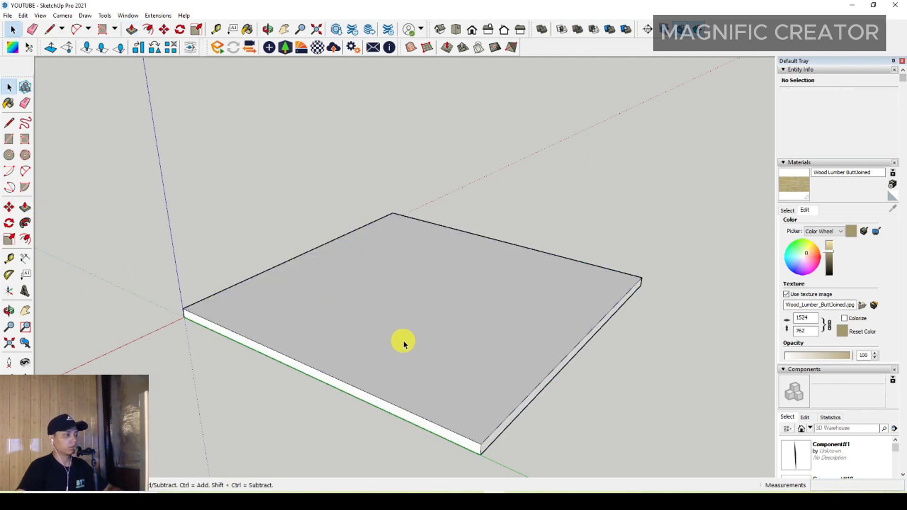
- Select the whole slab geometry and make it a group
{"action": "triple_click", "coordinate": [406, 340]}
{"action": "right_click", "coordinate": [405, 341]}
{"action": "left_click", "coordinate": [435, 272]}
{"action": "scroll", "coordinate": [354, 336], "scroll_direction": "down", "scroll_amount": 2}
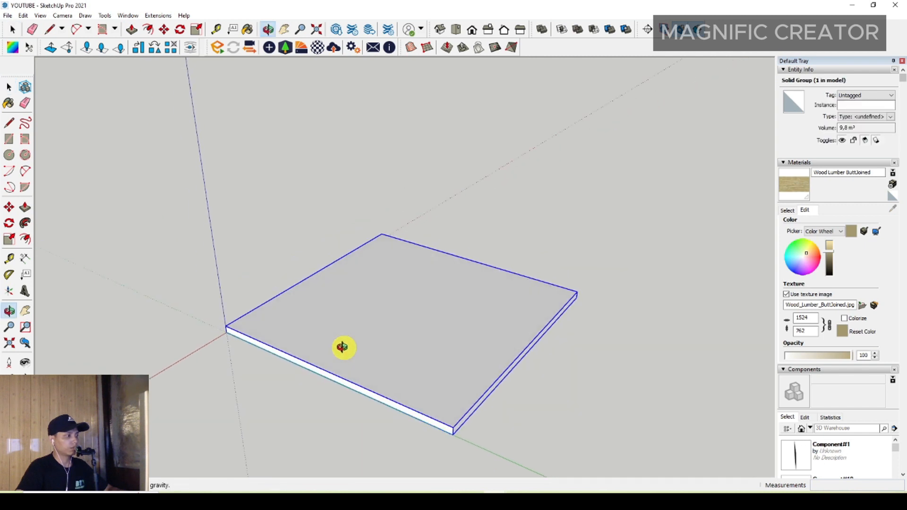
{"action": "middle_click_drag", "start_coordinate": [345, 349], "coordinate": [355, 390]}
{"action": "left_click", "coordinate": [219, 257]}
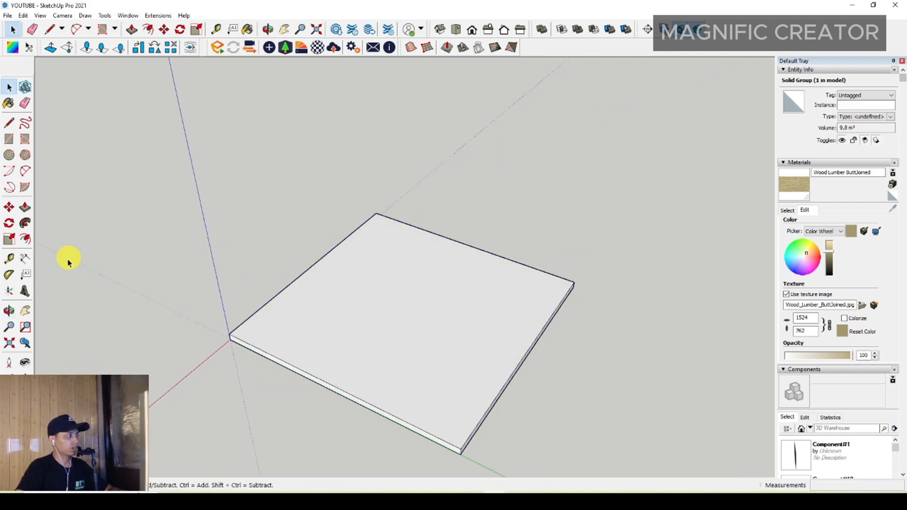
- Place guides on the slab's top 4000 mm inward from the far green-axis end edge and 4000 mm from the edge along the green axis
{"action": "left_click", "coordinate": [9, 258]}
{"action": "scroll", "coordinate": [455, 364], "scroll_direction": "up", "scroll_amount": 2}
{"action": "scroll", "coordinate": [472, 432], "scroll_direction": "down", "scroll_amount": 1}
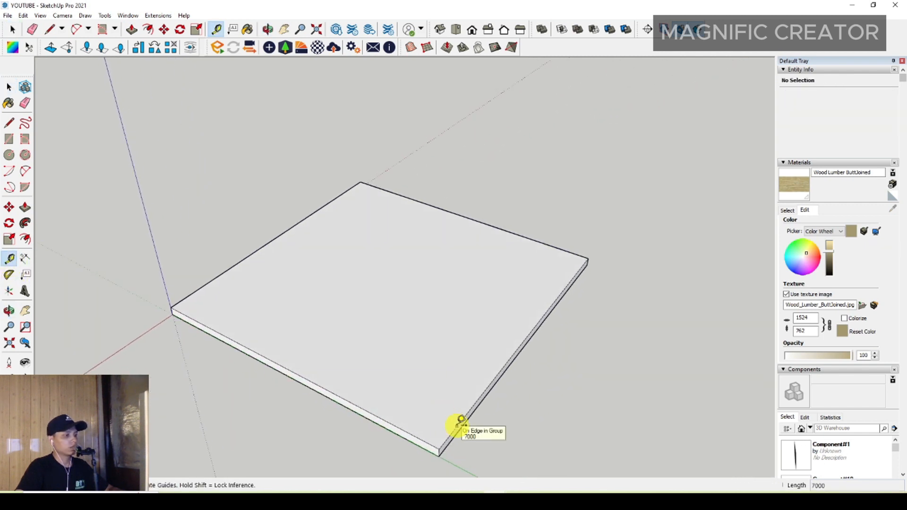
{"action": "left_click", "coordinate": [456, 427]}
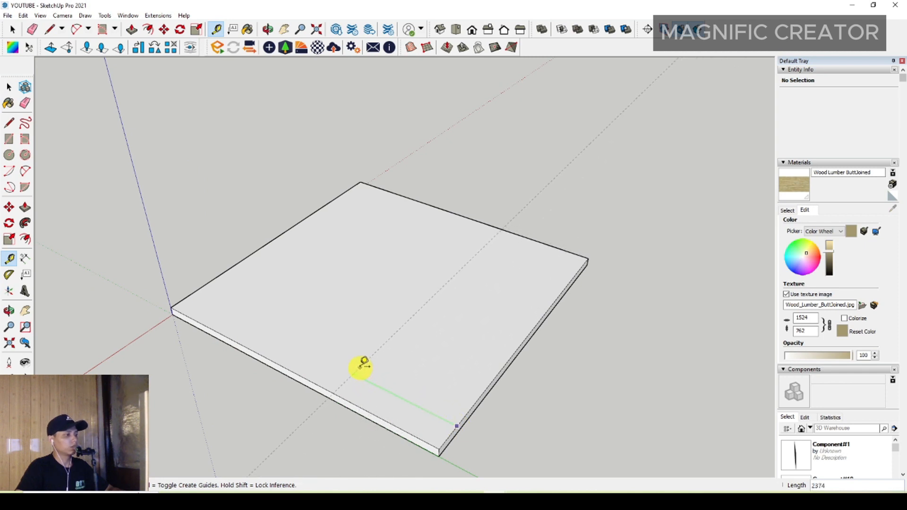
{"action": "middle_click_drag", "start_coordinate": [377, 370], "coordinate": [367, 393]}
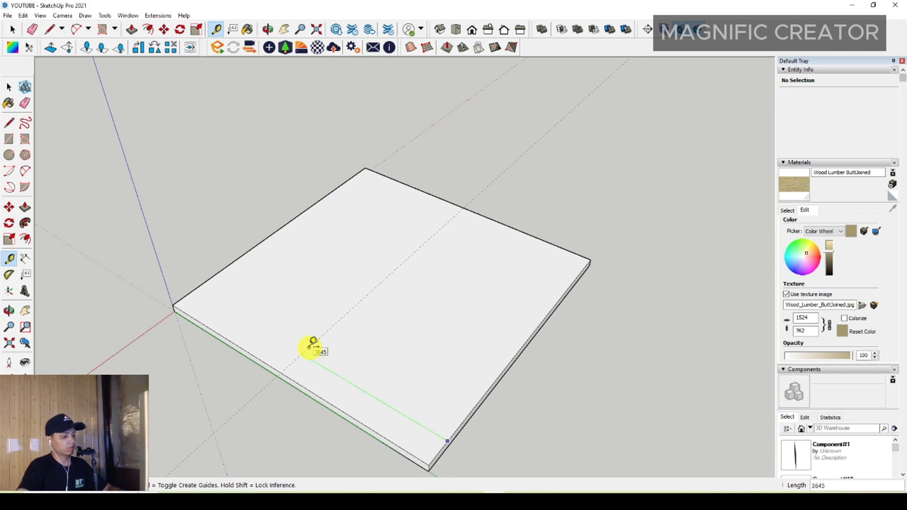
{"action": "left_click", "coordinate": [316, 394]}
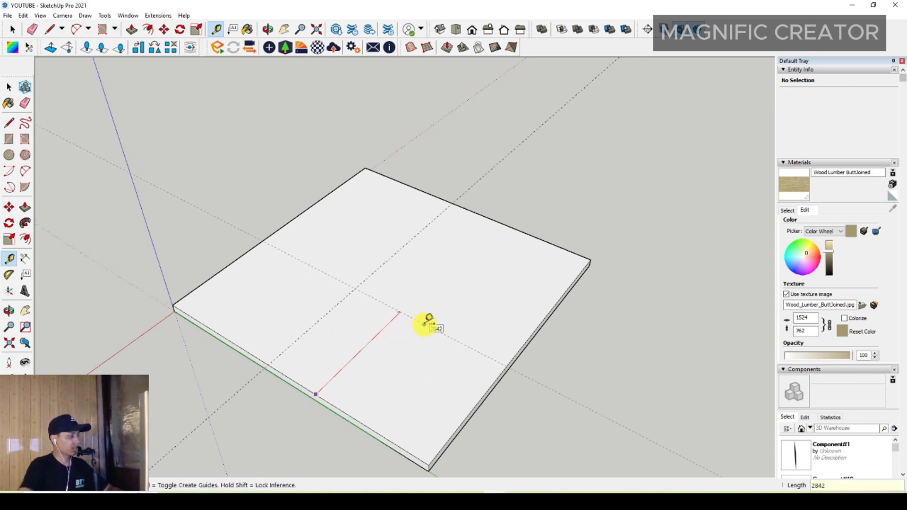
{"action": "key", "text": "Return"}
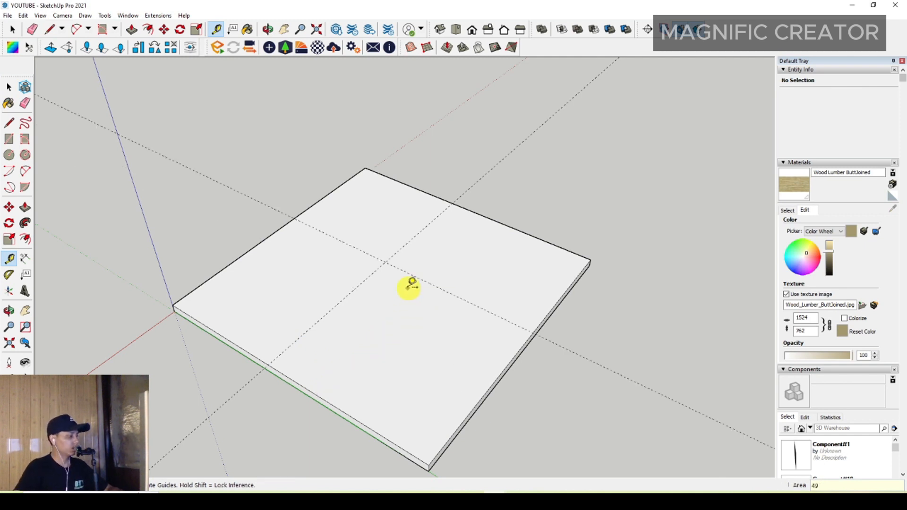
- Add guides 1000 mm inward from the slab's green-axis edge and 1000 mm inward from the adjoining far end edge
{"action": "left_click", "coordinate": [305, 388]}
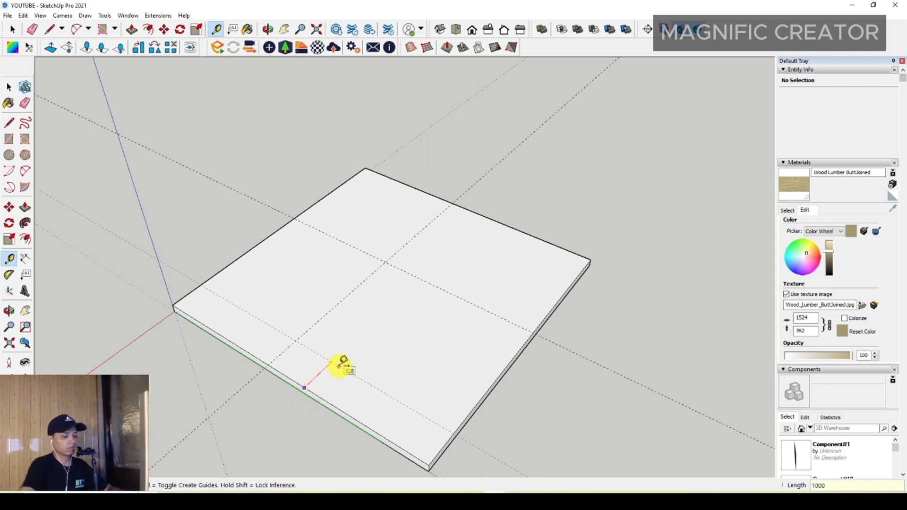
{"action": "left_click", "coordinate": [474, 406]}
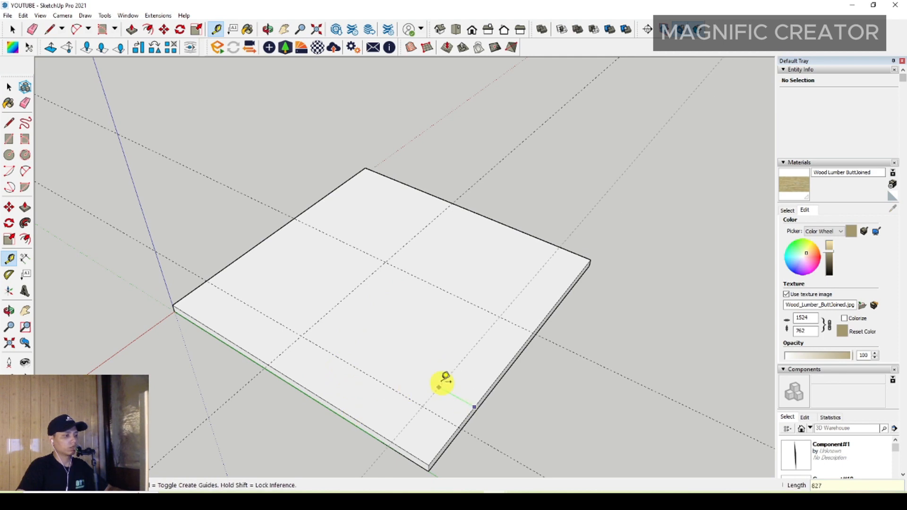
{"action": "key", "text": "Return"}
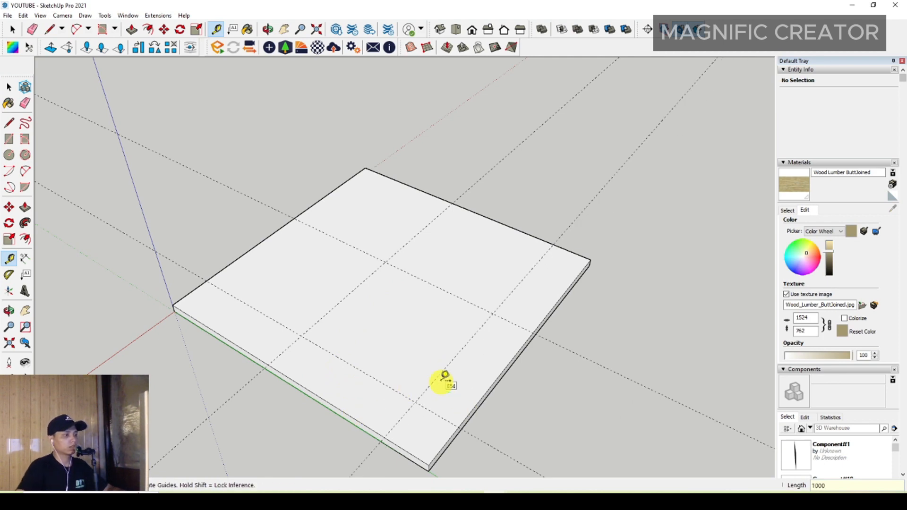
{"action": "middle_click_drag", "start_coordinate": [431, 322], "coordinate": [391, 345]}
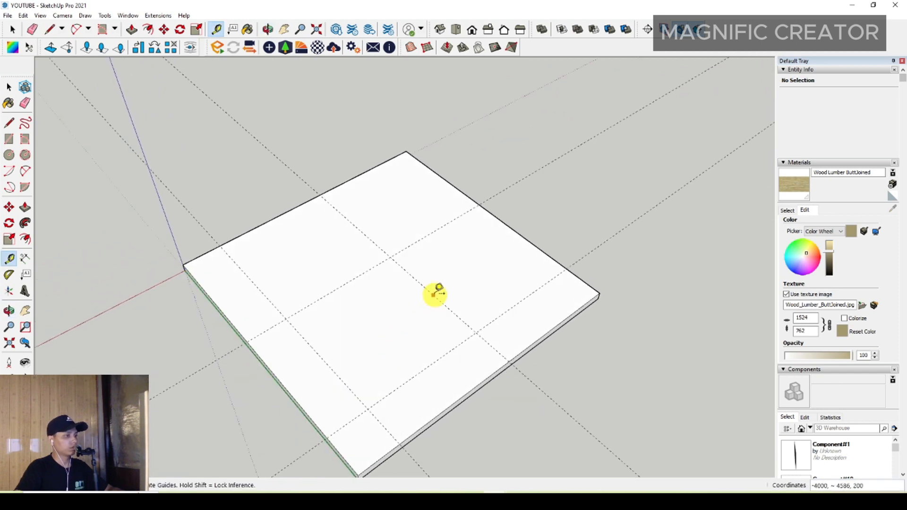
- Add a parallel guide about 1500 mm beyond the guide that runs 4000 mm from the green-axis edge
{"action": "left_click", "coordinate": [434, 295]}
{"action": "scroll", "coordinate": [488, 263], "scroll_direction": "up", "scroll_amount": 1}
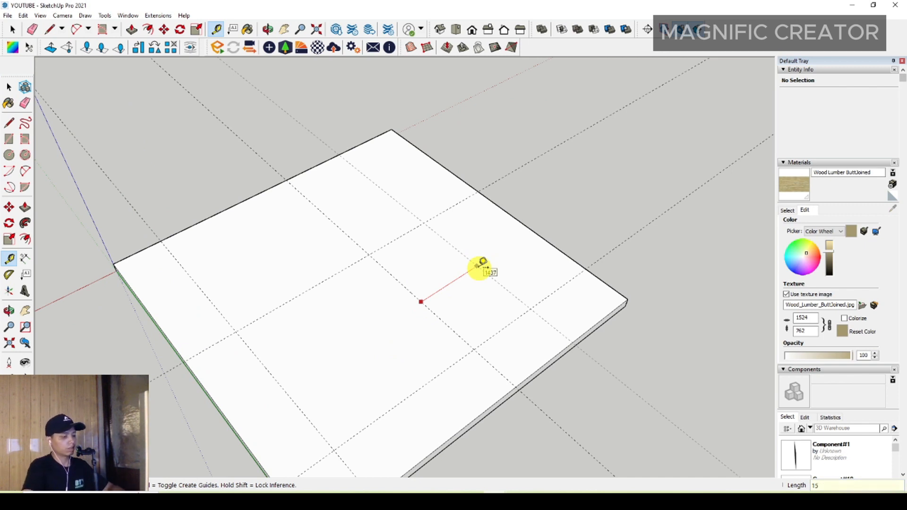
{"action": "key", "text": "space"}
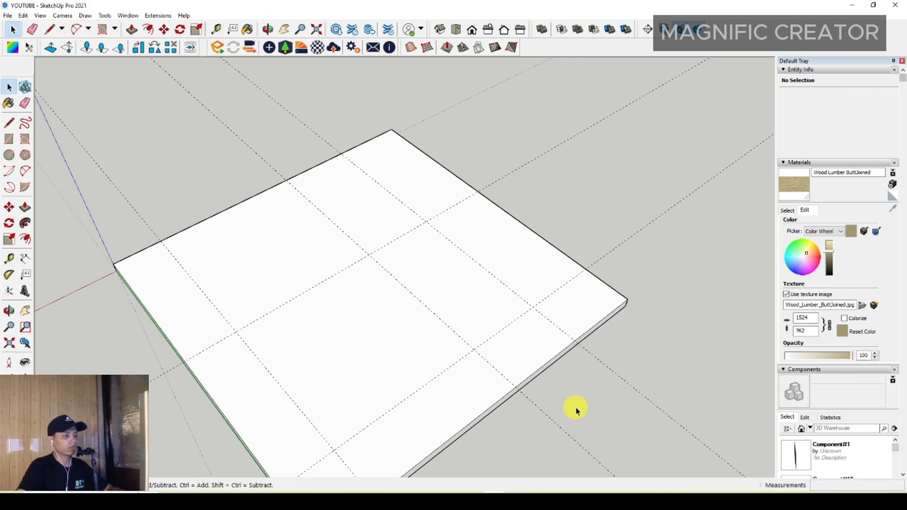
- Erase the guide that runs 4000 mm from the green-axis edge
{"action": "left_click", "coordinate": [539, 410]}
{"action": "right_click", "coordinate": [539, 410]}
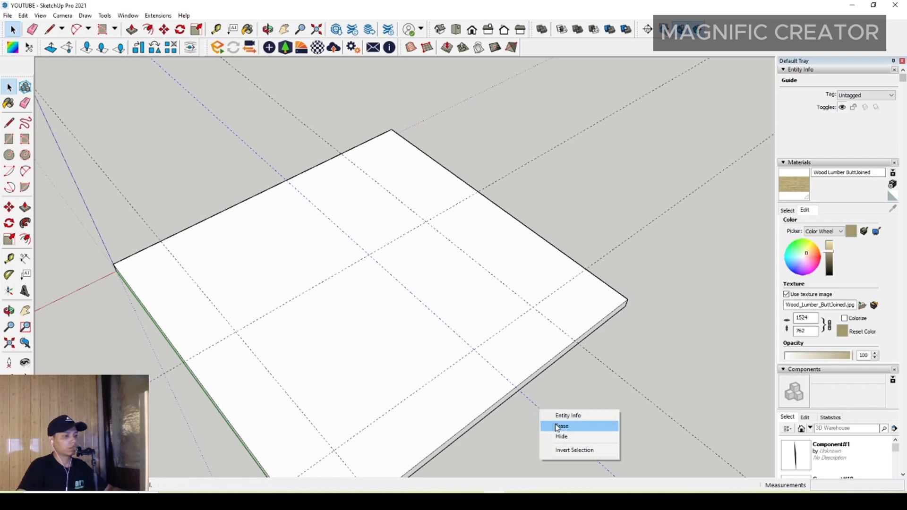
{"action": "left_click", "coordinate": [555, 426]}
- Draw a closed L-shaped outline on the slab's top from the origin corner, following the guide intersections and the outer slab edges
{"action": "scroll", "coordinate": [368, 286], "scroll_direction": "down", "scroll_amount": 2}
{"action": "middle_click_drag", "start_coordinate": [360, 289], "coordinate": [411, 339]}
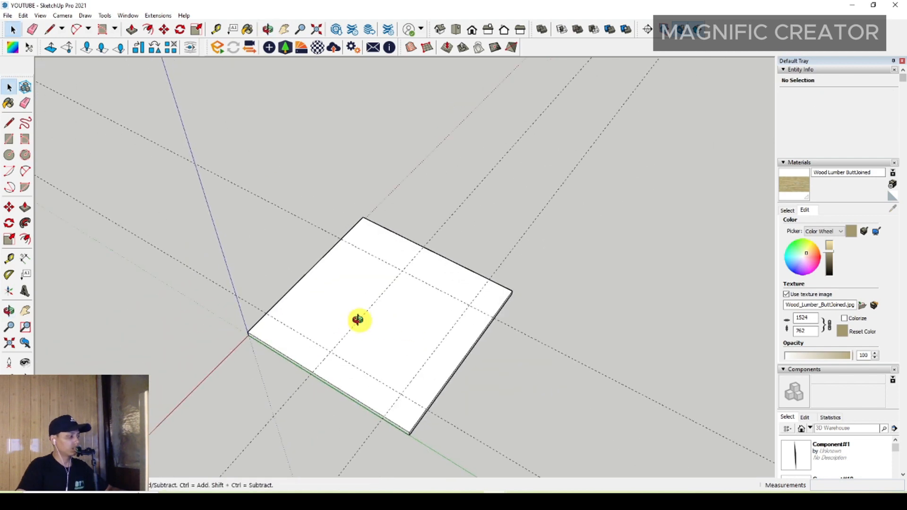
{"action": "mouse_move", "coordinate": [358, 320]}
{"action": "middle_mouse_down"}
{"action": "mouse_move", "coordinate": [379, 371]}
{"action": "mouse_move", "coordinate": [356, 381]}
{"action": "mouse_move", "coordinate": [345, 374]}
{"action": "middle_mouse_up"}
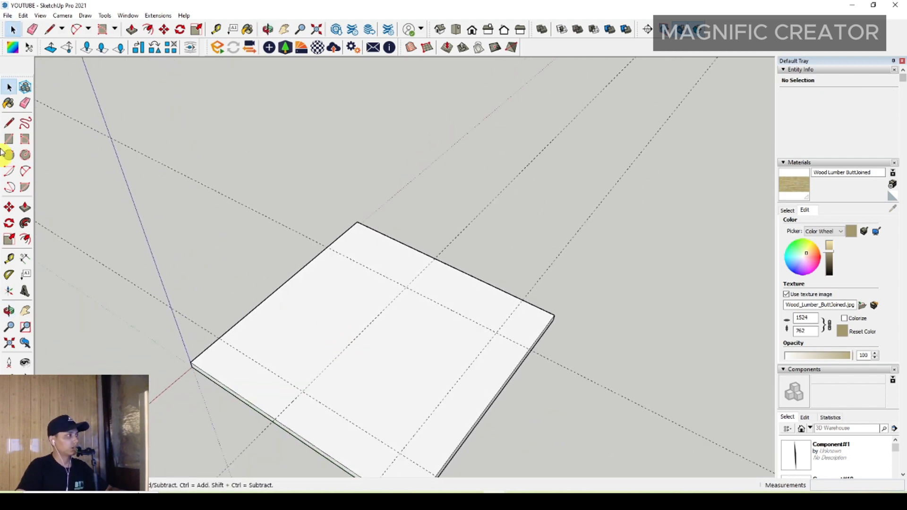
{"action": "left_click", "coordinate": [9, 124]}
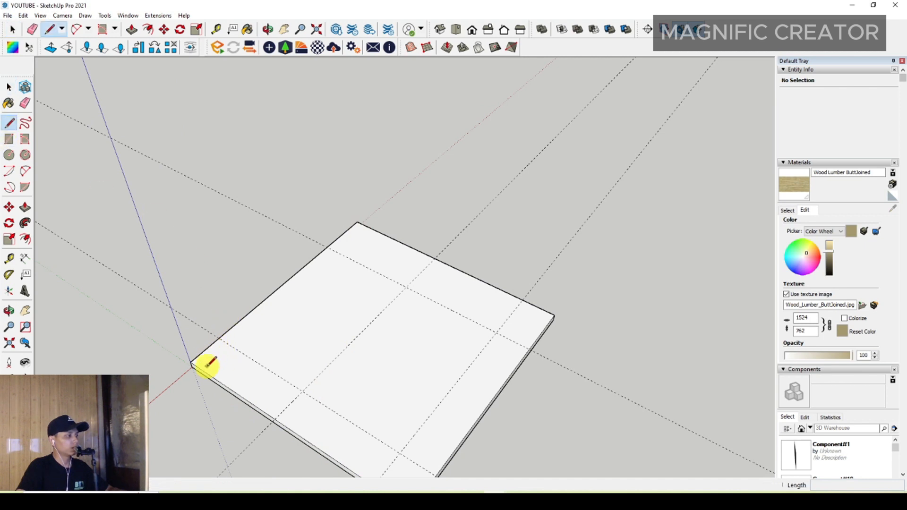
{"action": "left_click", "coordinate": [190, 363]}
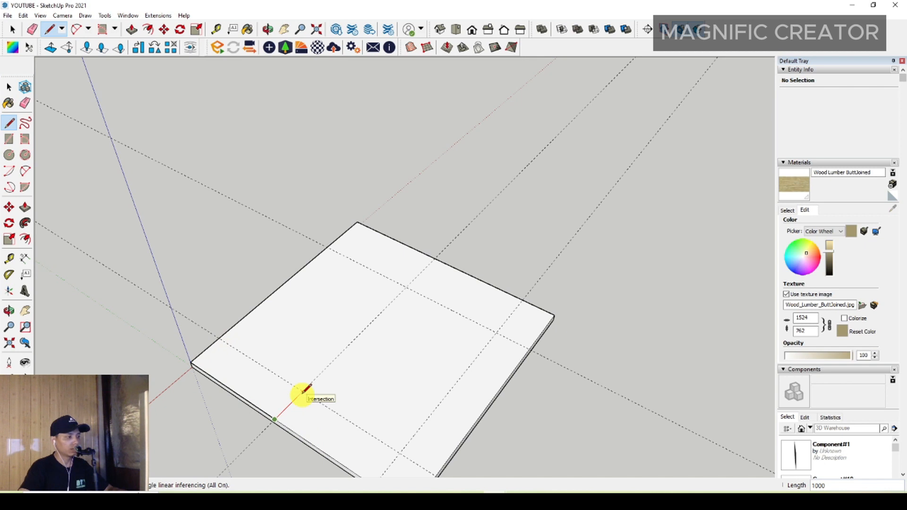
{"action": "left_click", "coordinate": [407, 287]}
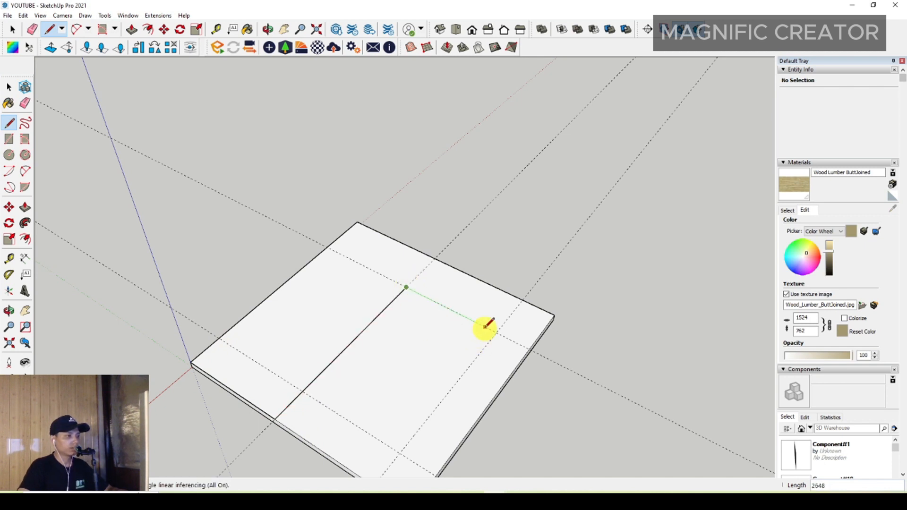
{"action": "scroll", "coordinate": [488, 326], "scroll_direction": "up", "scroll_amount": 2}
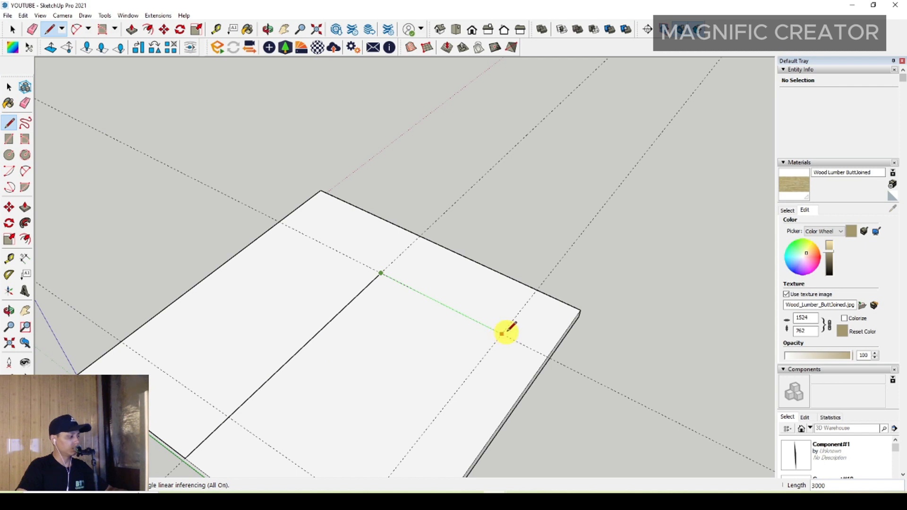
{"action": "left_click", "coordinate": [547, 356]}
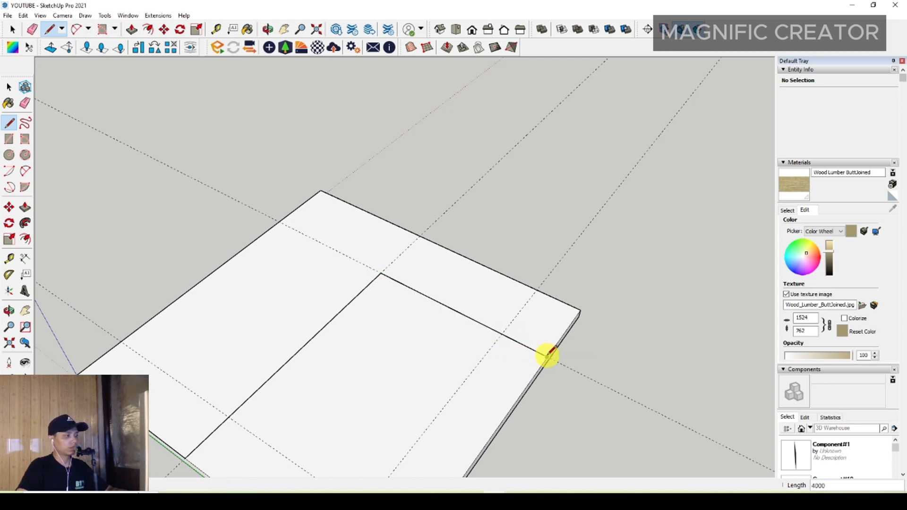
{"action": "left_click", "coordinate": [580, 310]}
{"action": "left_click", "coordinate": [321, 191]}
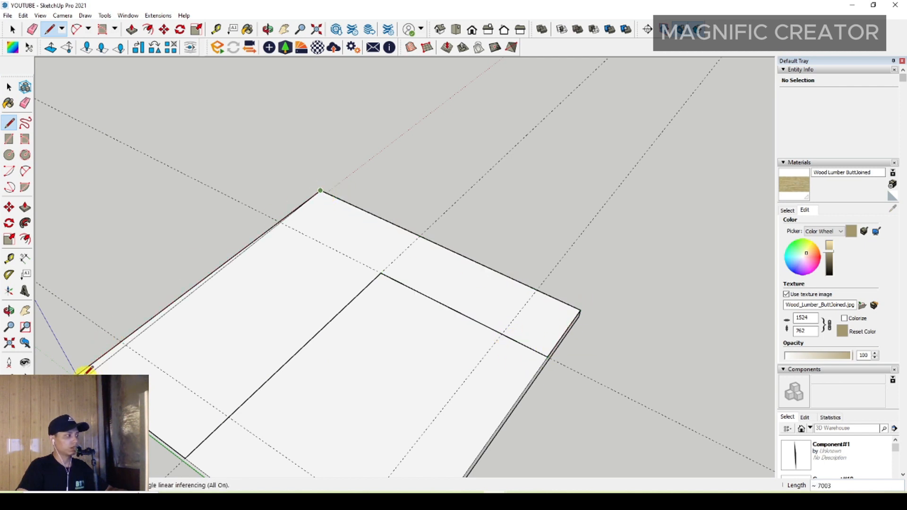
{"action": "key", "text": "space"}
- Offset the outline of the L-shaped face inward to form a narrow border for the walls
{"action": "double_click", "coordinate": [351, 303]}
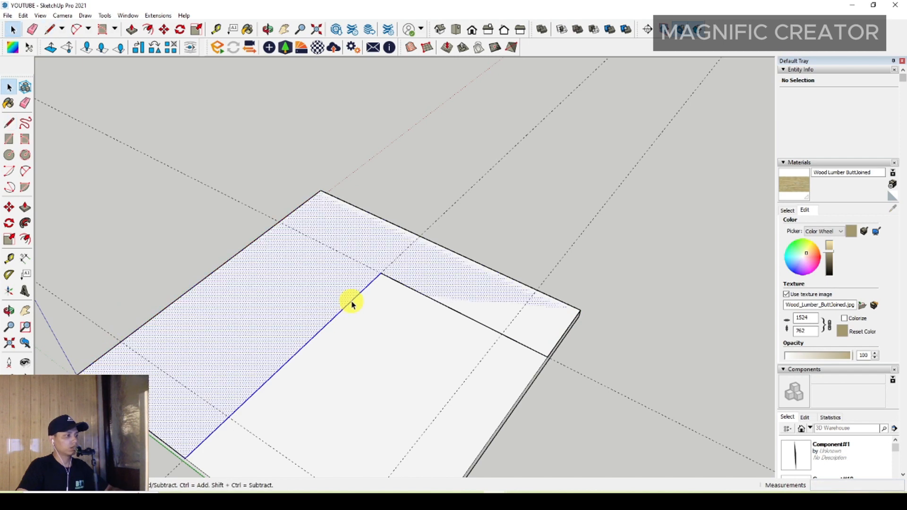
{"action": "middle_click_drag", "start_coordinate": [425, 317], "coordinate": [344, 242]}
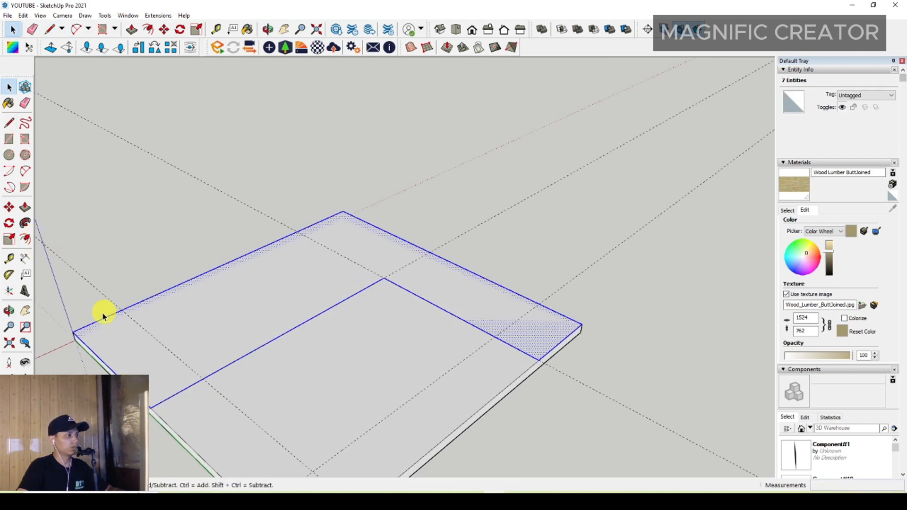
{"action": "left_click", "coordinate": [25, 239]}
{"action": "middle_click_drag", "start_coordinate": [565, 297], "coordinate": [525, 370]}
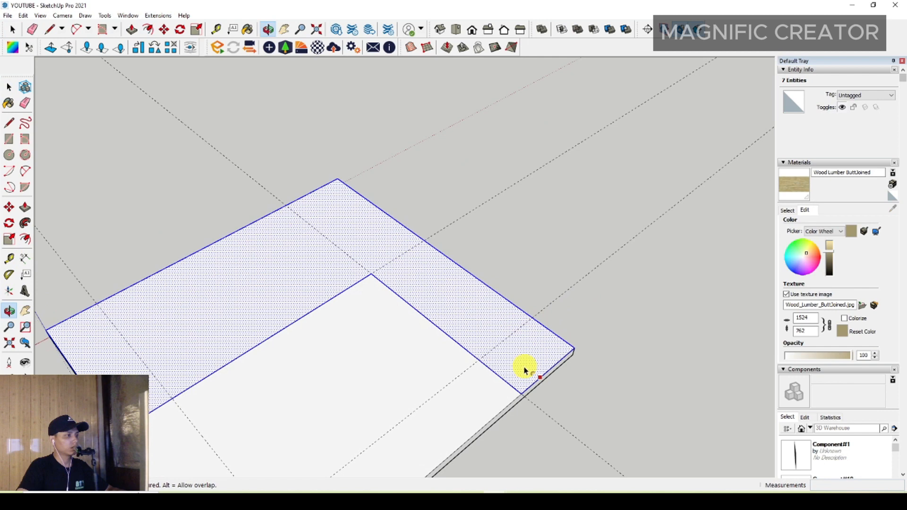
{"action": "left_click", "coordinate": [466, 278]}
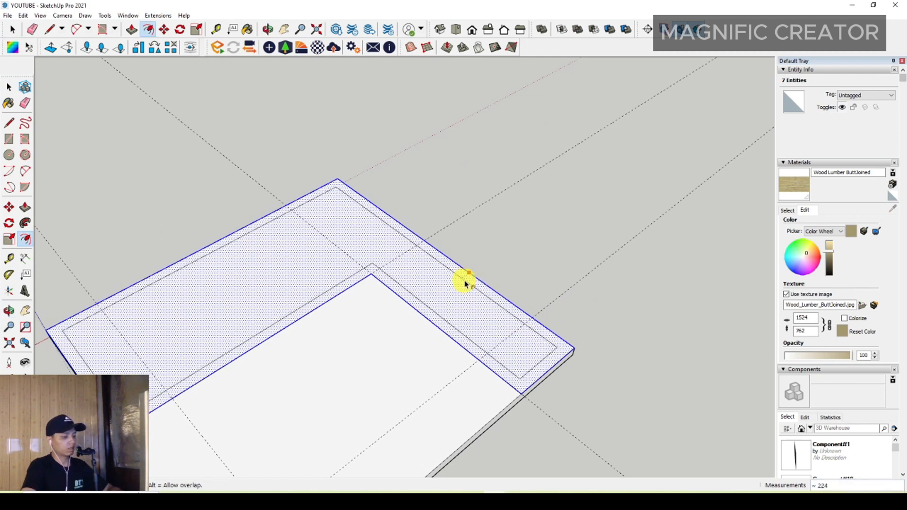
{"action": "left_click", "coordinate": [465, 284]}
{"action": "key", "text": "space"}
- Erase the inner L-shaped face and extrude the remaining narrow border upward to form the walls
{"action": "right_click", "coordinate": [452, 297]}
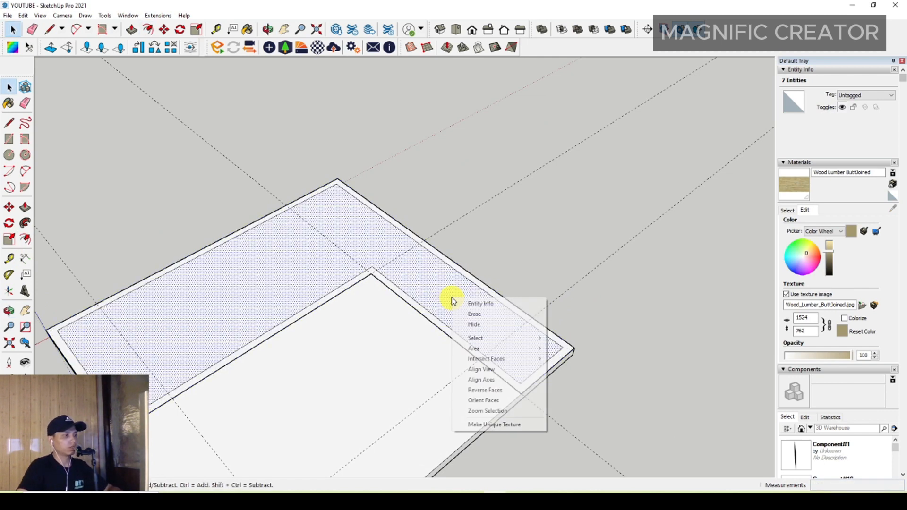
{"action": "left_click", "coordinate": [484, 315]}
{"action": "double_click", "coordinate": [425, 309]}
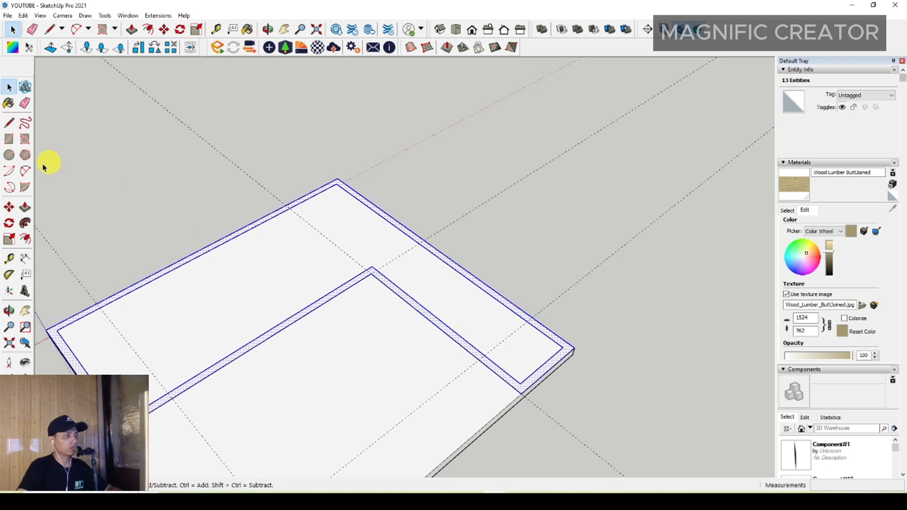
{"action": "left_click", "coordinate": [25, 209]}
{"action": "left_click", "coordinate": [406, 294]}
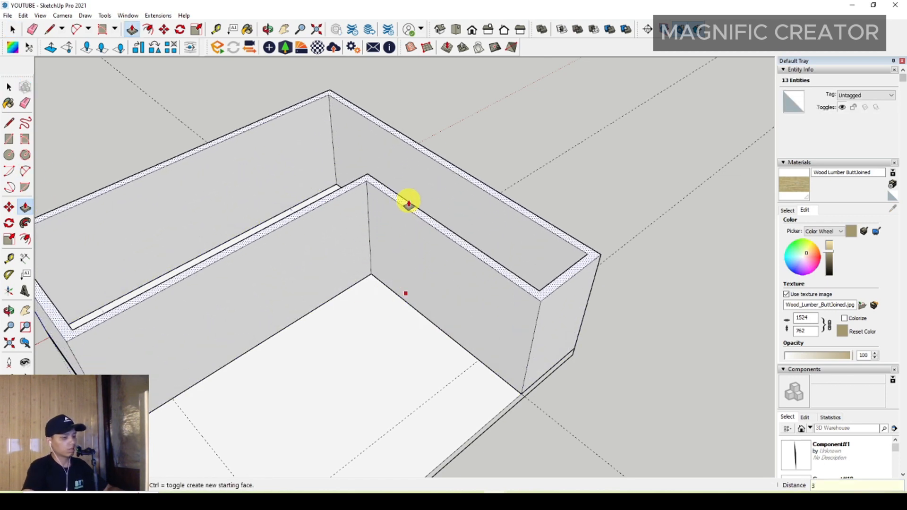
{"action": "key", "text": "Return"}
{"action": "key", "text": "space"}
- Select all connected wall geometry and make it a group
{"action": "scroll", "coordinate": [406, 202], "scroll_direction": "down", "scroll_amount": 4}
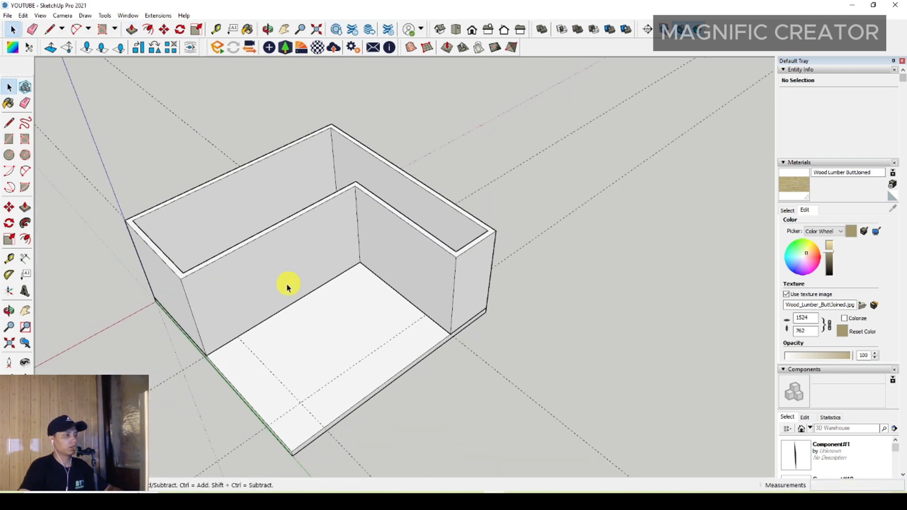
{"action": "middle_click_drag", "start_coordinate": [289, 283], "coordinate": [342, 229]}
{"action": "triple_click", "coordinate": [342, 230]}
{"action": "right_click", "coordinate": [342, 231]}
{"action": "left_click", "coordinate": [374, 309]}
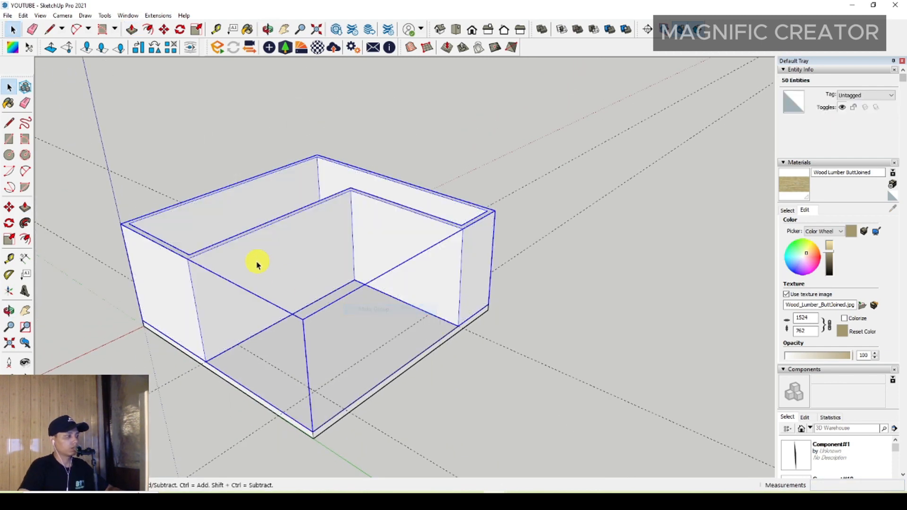
- Draw a rectangle on top of the walls, from the corner above the origin, covering the slab's whole footprint
{"action": "middle_click_drag", "start_coordinate": [257, 259], "coordinate": [293, 261]}
{"action": "left_click", "coordinate": [9, 139]}
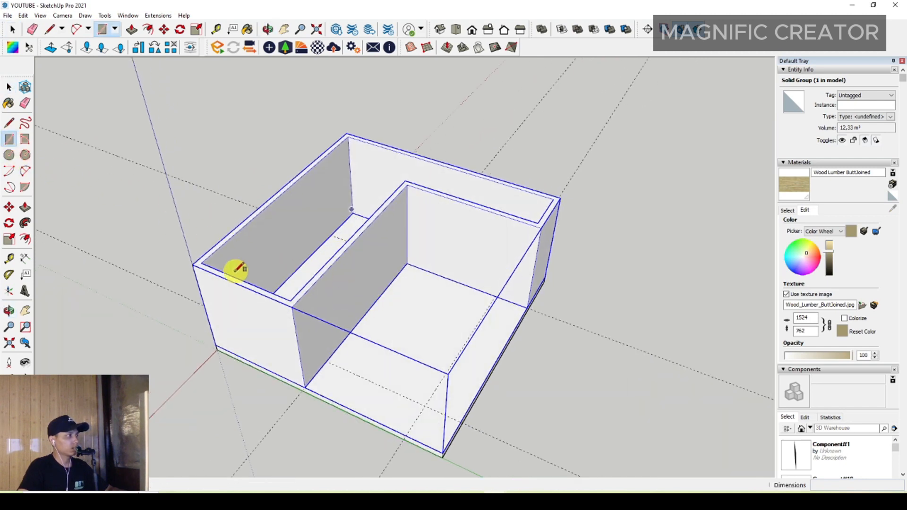
{"action": "scroll", "coordinate": [237, 267], "scroll_direction": "up", "scroll_amount": 3}
{"action": "left_click", "coordinate": [188, 261]}
{"action": "scroll", "coordinate": [340, 263], "scroll_direction": "down", "scroll_amount": 2}
{"action": "scroll", "coordinate": [446, 273], "scroll_direction": "up", "scroll_amount": 4}
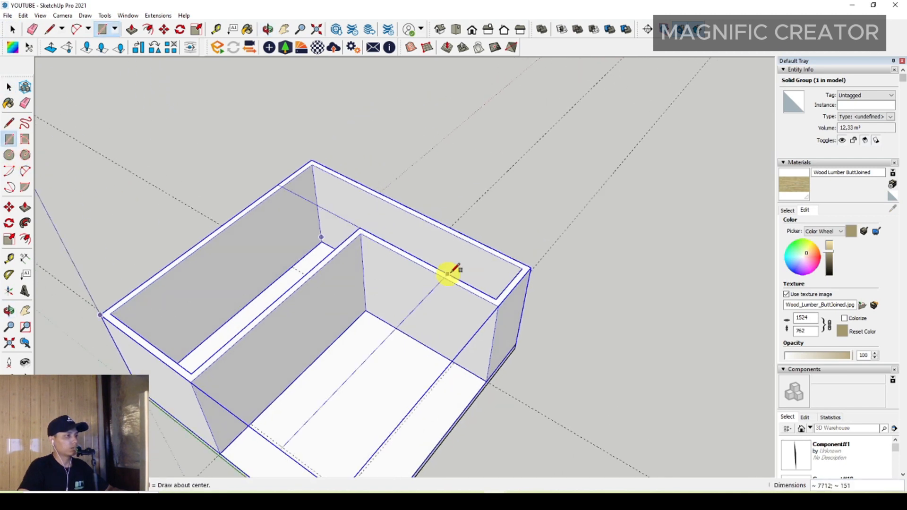
{"action": "key", "text": "space"}
- Extrude the rectangle on top of the walls upward to form a thick roof block
{"action": "scroll", "coordinate": [467, 279], "scroll_direction": "down", "scroll_amount": 2}
{"action": "double_click", "coordinate": [399, 334]}
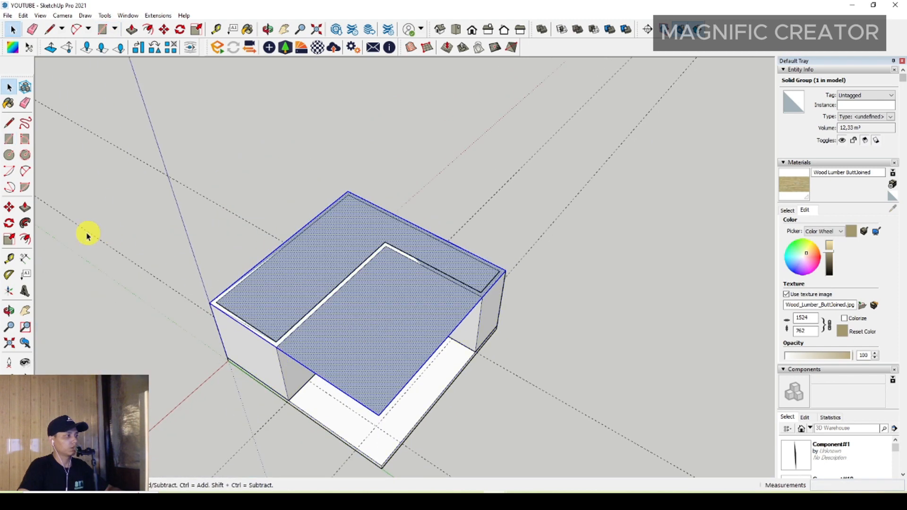
{"action": "left_click", "coordinate": [25, 208]}
{"action": "middle_click_drag", "start_coordinate": [336, 319], "coordinate": [411, 267]}
{"action": "left_click", "coordinate": [412, 267]}
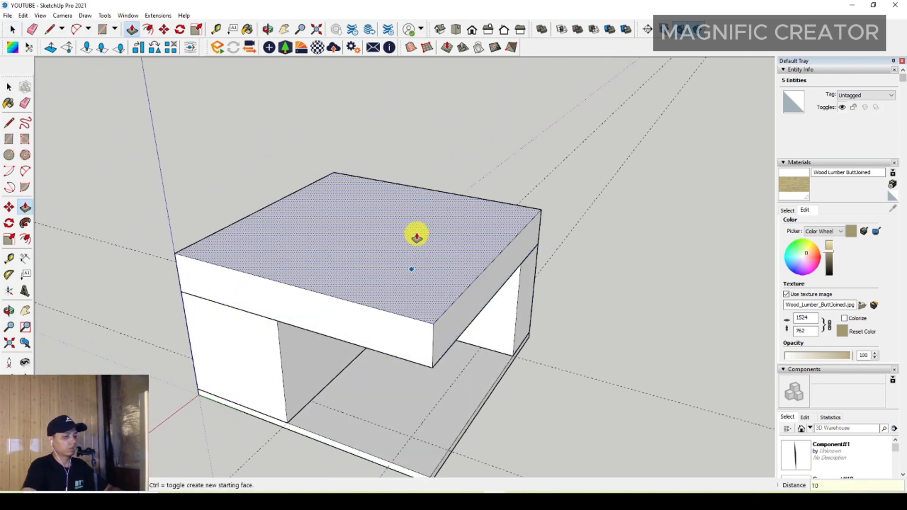
{"action": "key", "text": "Return"}
{"action": "key", "text": "space"}
- Draw an asymmetric gable profile on the roof block's front face: a slope of about 5016 mm and one of about 2103 mm meeting on the upper edge
{"action": "scroll", "coordinate": [348, 295], "scroll_direction": "up", "scroll_amount": 2}
{"action": "middle_click_drag", "start_coordinate": [348, 295], "coordinate": [410, 261]}
{"action": "left_click", "coordinate": [9, 123]}
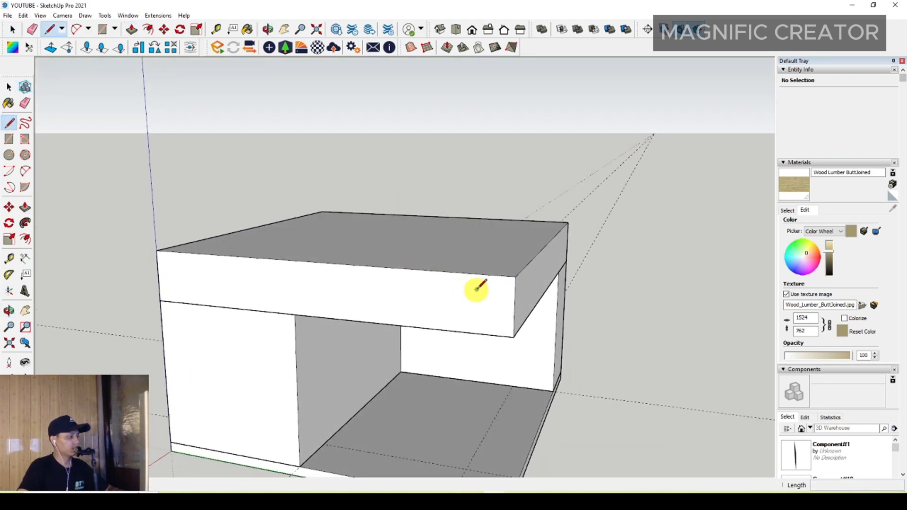
{"action": "left_click", "coordinate": [515, 307]}
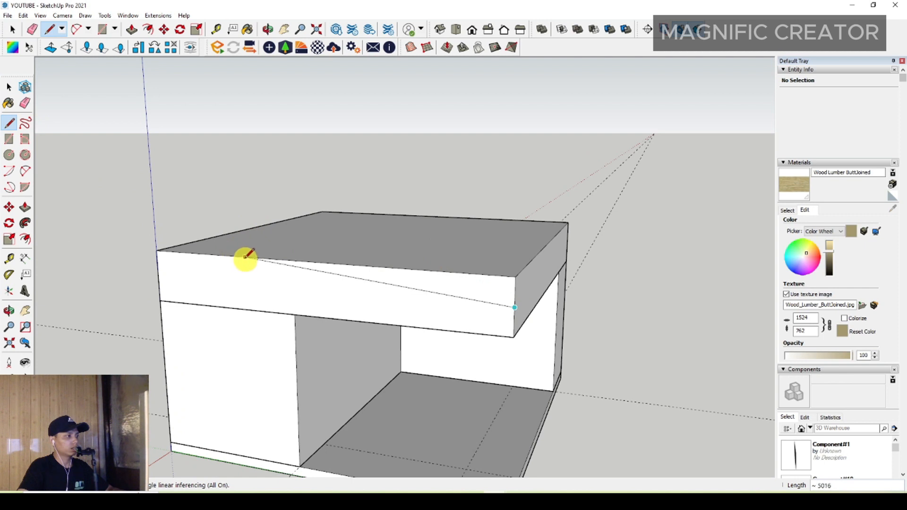
{"action": "left_click", "coordinate": [245, 255]}
{"action": "scroll", "coordinate": [156, 277], "scroll_direction": "up", "scroll_amount": 1}
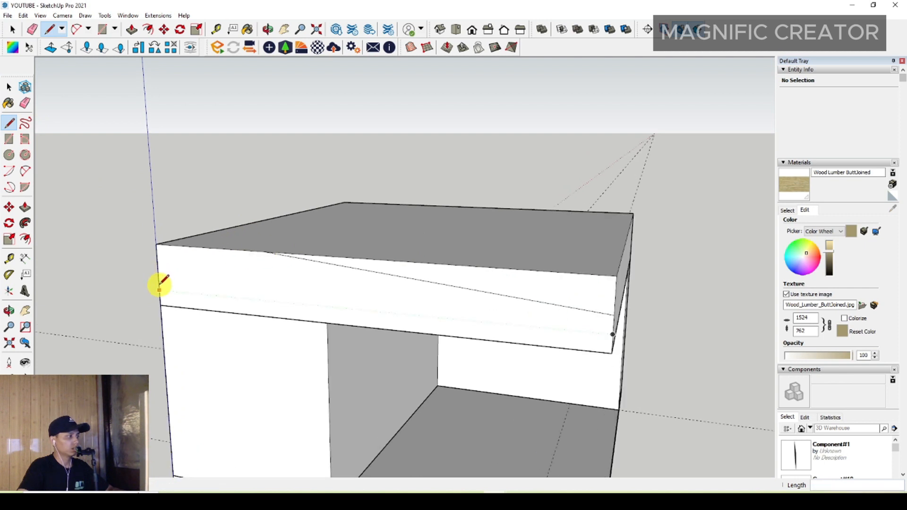
{"action": "scroll", "coordinate": [160, 283], "scroll_direction": "up", "scroll_amount": 1}
{"action": "scroll", "coordinate": [174, 283], "scroll_direction": "up", "scroll_amount": 2}
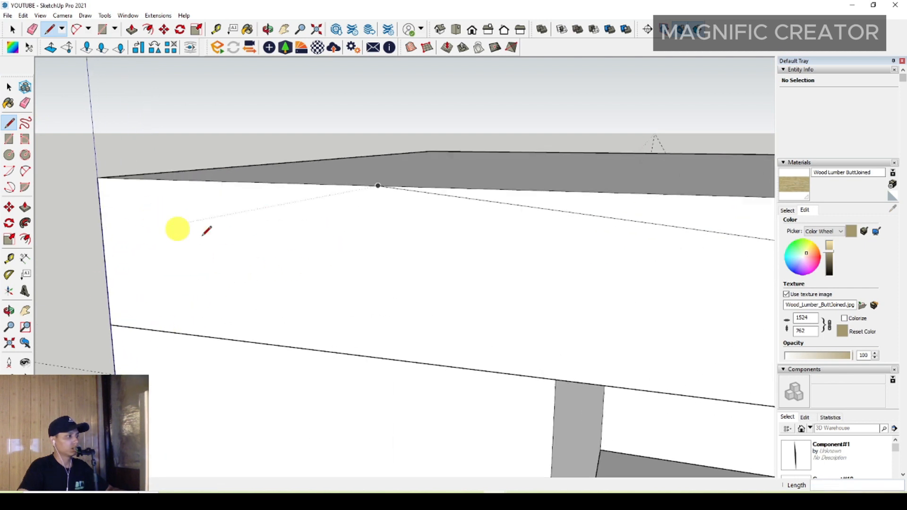
{"action": "left_click", "coordinate": [378, 185]}
{"action": "scroll", "coordinate": [137, 266], "scroll_direction": "up", "scroll_amount": 1}
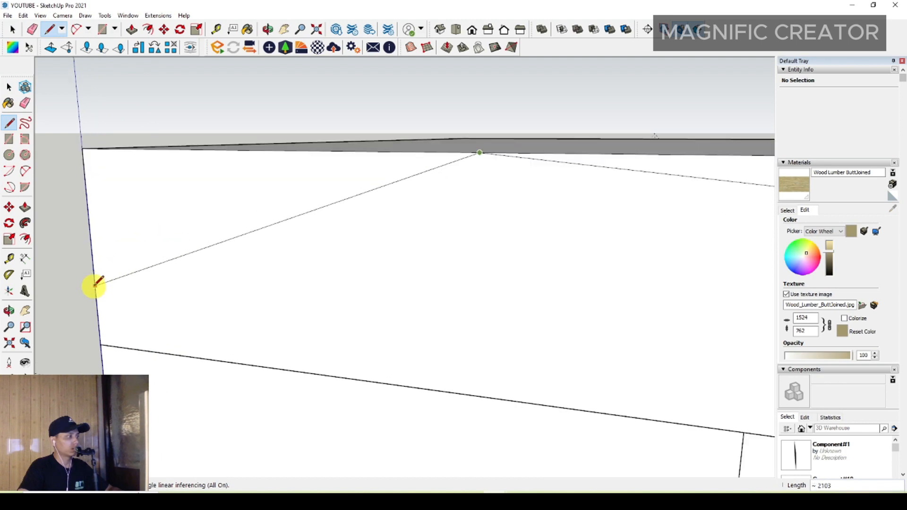
{"action": "left_click", "coordinate": [97, 287]}
{"action": "key", "text": "space"}
- Examine the roof block and the sloping lines on its front face from several sides
{"action": "scroll", "coordinate": [187, 265], "scroll_direction": "down", "scroll_amount": 2}
{"action": "middle_click_drag", "start_coordinate": [432, 267], "coordinate": [272, 265]}
{"action": "scroll", "coordinate": [272, 264], "scroll_direction": "down", "scroll_amount": 2}
{"action": "middle_click_drag", "start_coordinate": [345, 290], "coordinate": [596, 261]}
{"action": "scroll", "coordinate": [328, 290], "scroll_direction": "up", "scroll_amount": 2}
{"action": "middle_click_drag", "start_coordinate": [375, 272], "coordinate": [291, 277]}
{"action": "middle_click_drag", "start_coordinate": [416, 265], "coordinate": [318, 270]}
{"action": "scroll", "coordinate": [314, 271], "scroll_direction": "down", "scroll_amount": 2}
{"action": "scroll", "coordinate": [356, 271], "scroll_direction": "up", "scroll_amount": 1}
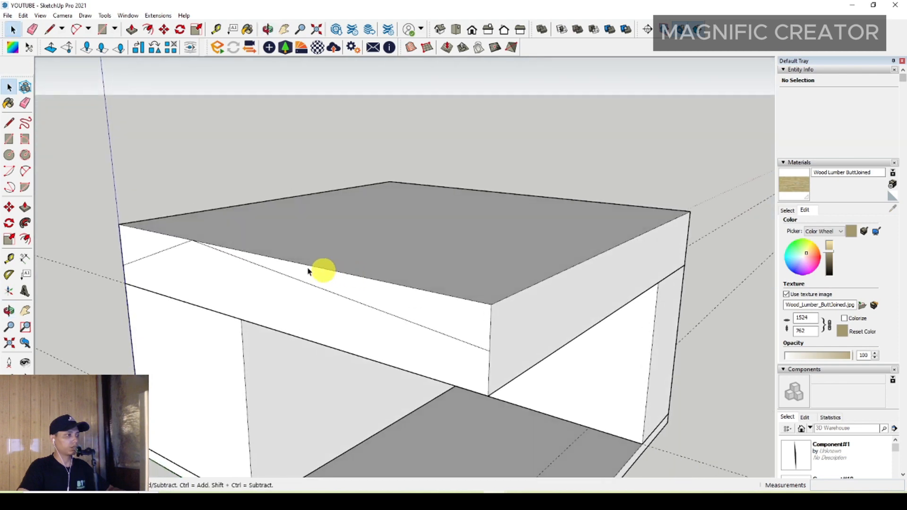
- Push both triangular faces above the slope lines through the roof block's full depth to leave an asymmetric gable roof
{"action": "left_click", "coordinate": [26, 209]}
{"action": "left_click", "coordinate": [421, 308]}
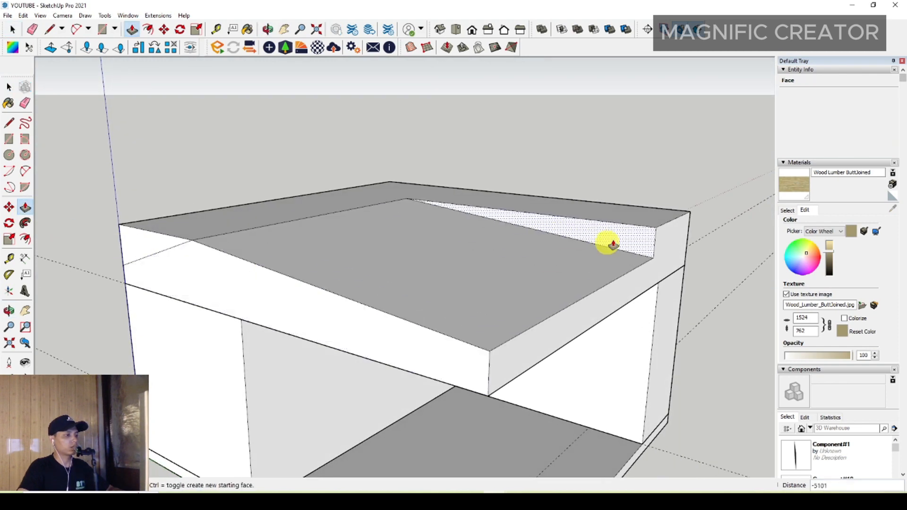
{"action": "left_click", "coordinate": [685, 213]}
{"action": "scroll", "coordinate": [126, 247], "scroll_direction": "up", "scroll_amount": 1}
{"action": "double_click", "coordinate": [144, 247]}
{"action": "key", "text": "space"}
- Select all connected roof geometry and make it a group
{"action": "scroll", "coordinate": [348, 257], "scroll_direction": "down", "scroll_amount": 3}
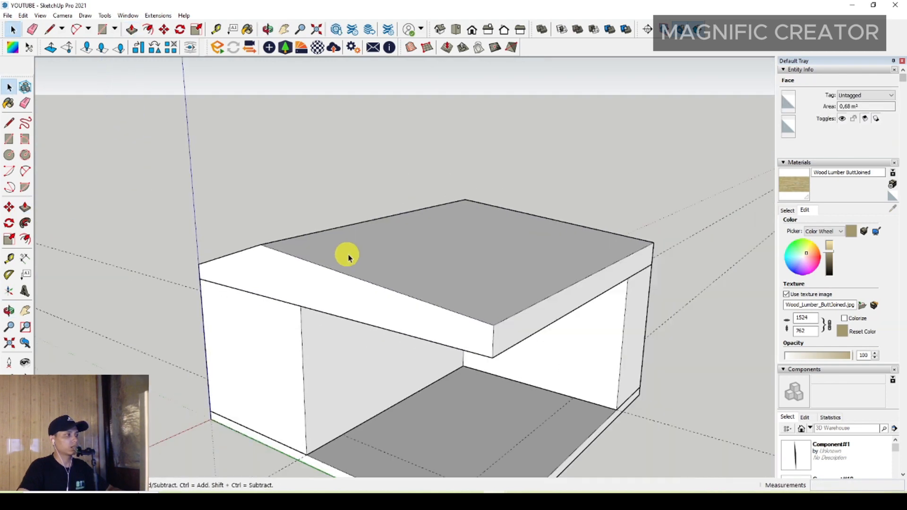
{"action": "middle_click_drag", "start_coordinate": [397, 279], "coordinate": [404, 213]}
{"action": "triple_click", "coordinate": [443, 244]}
{"action": "right_click", "coordinate": [442, 243]}
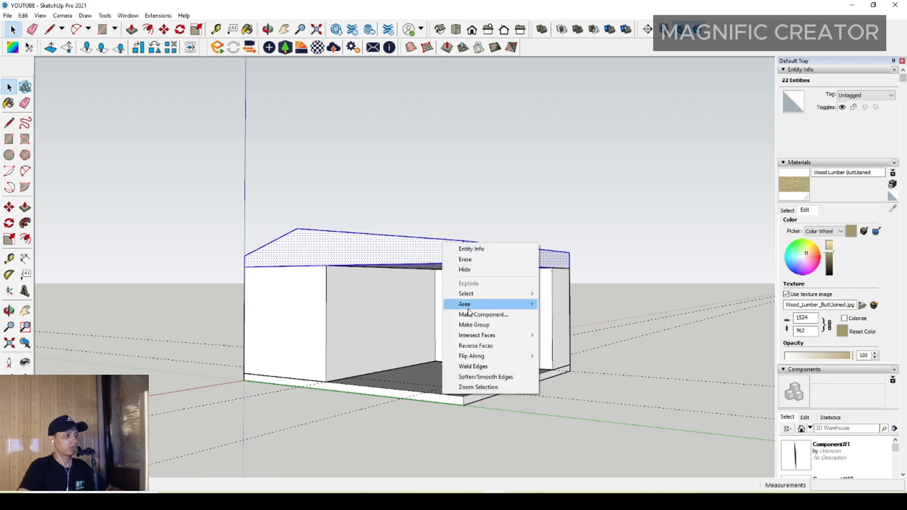
{"action": "left_click", "coordinate": [466, 325]}
- Draw a small rectangle for a column on the slab, starting at the guide intersection in the open corner
{"action": "middle_click_drag", "start_coordinate": [409, 348], "coordinate": [445, 398]}
{"action": "scroll", "coordinate": [442, 397], "scroll_direction": "up", "scroll_amount": 4}
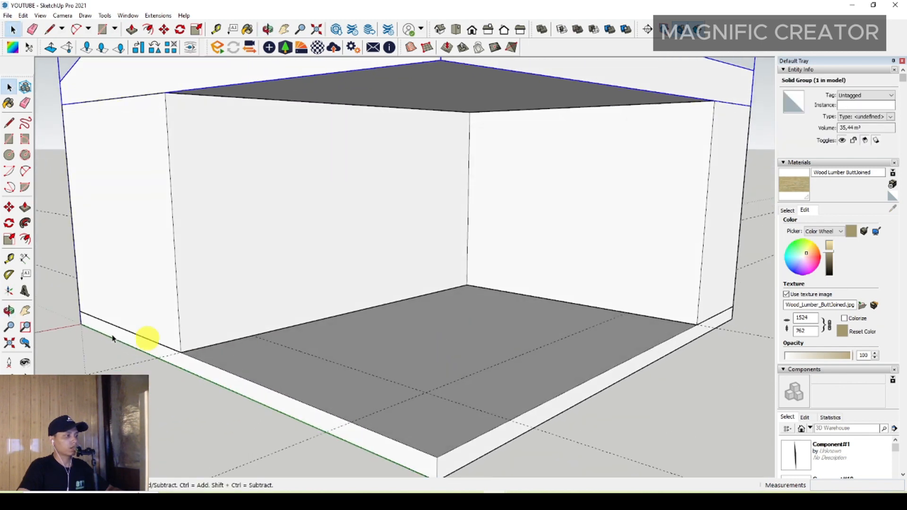
{"action": "left_click", "coordinate": [37, 198]}
{"action": "middle_click_drag", "start_coordinate": [164, 225], "coordinate": [256, 246]}
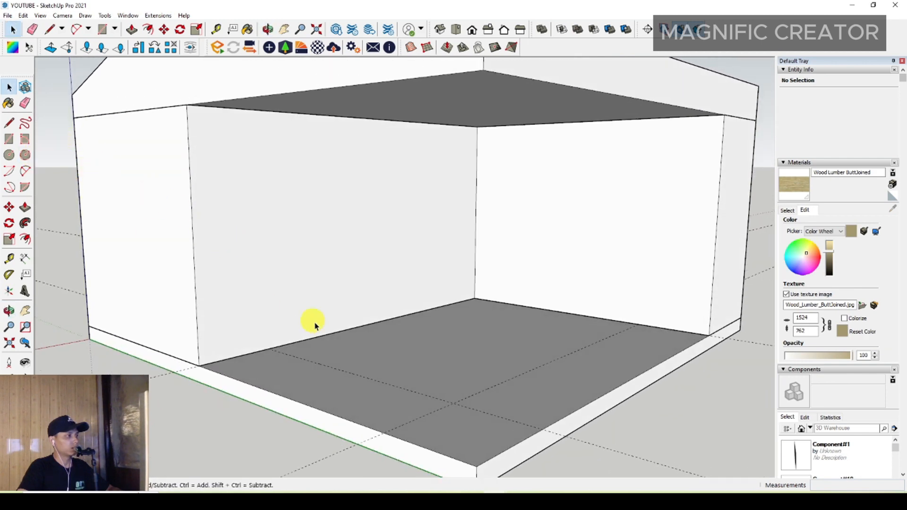
{"action": "middle_click_drag", "start_coordinate": [316, 326], "coordinate": [376, 357]}
{"action": "scroll", "coordinate": [492, 421], "scroll_direction": "up", "scroll_amount": 2}
{"action": "middle_click_drag", "start_coordinate": [492, 421], "coordinate": [478, 381], "text": "shift"}
{"action": "left_click", "coordinate": [9, 138]}
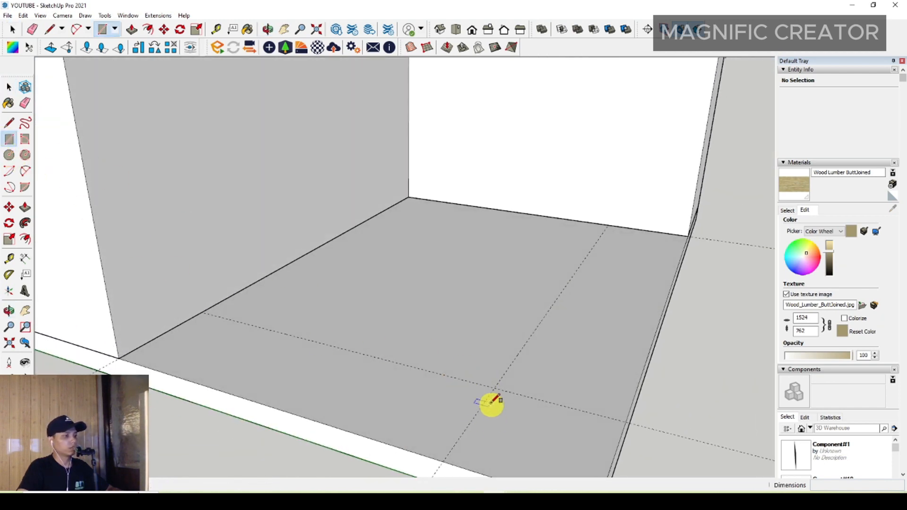
{"action": "left_click", "coordinate": [494, 388]}
{"action": "left_click", "coordinate": [511, 412]}
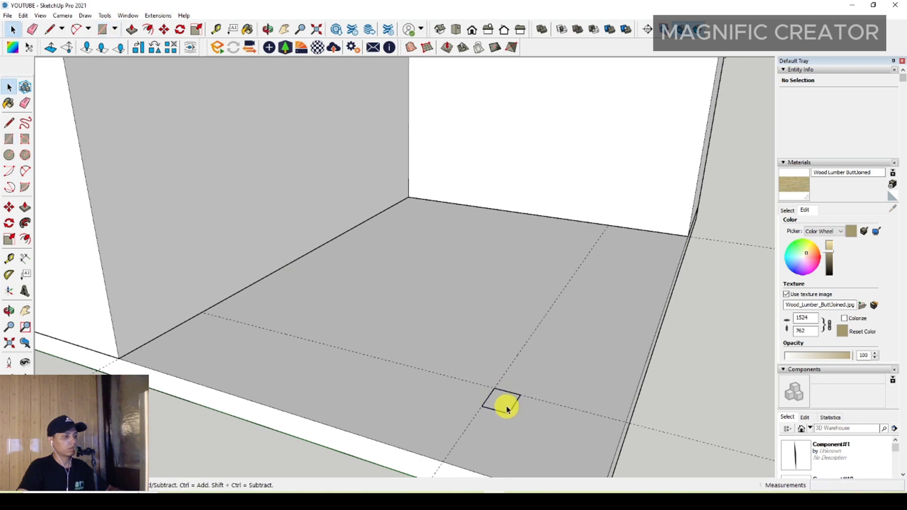
- Extrude the small rectangle upward to the underside of the roof to form a column
{"action": "left_click", "coordinate": [25, 207]}
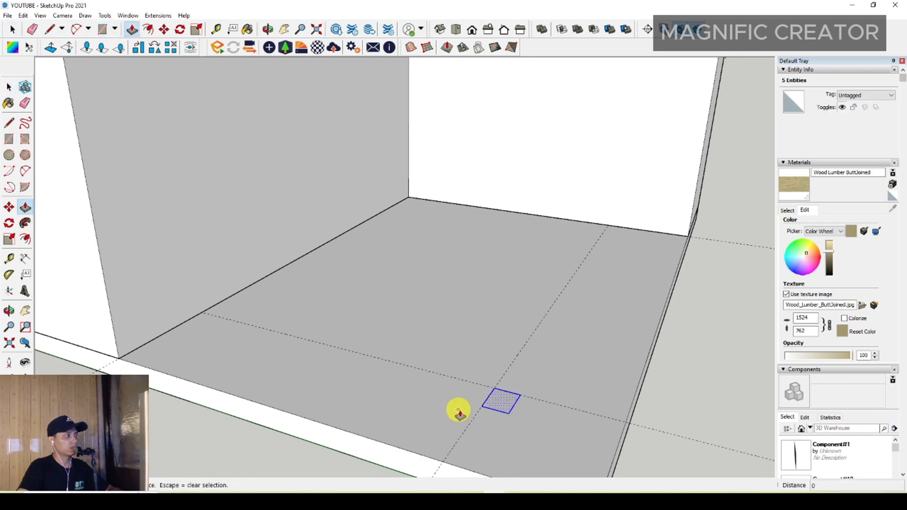
{"action": "left_click", "coordinate": [503, 403]}
{"action": "scroll", "coordinate": [502, 299], "scroll_direction": "down", "scroll_amount": 2}
{"action": "middle_click_drag", "start_coordinate": [502, 299], "coordinate": [478, 237]}
{"action": "key", "text": "space"}
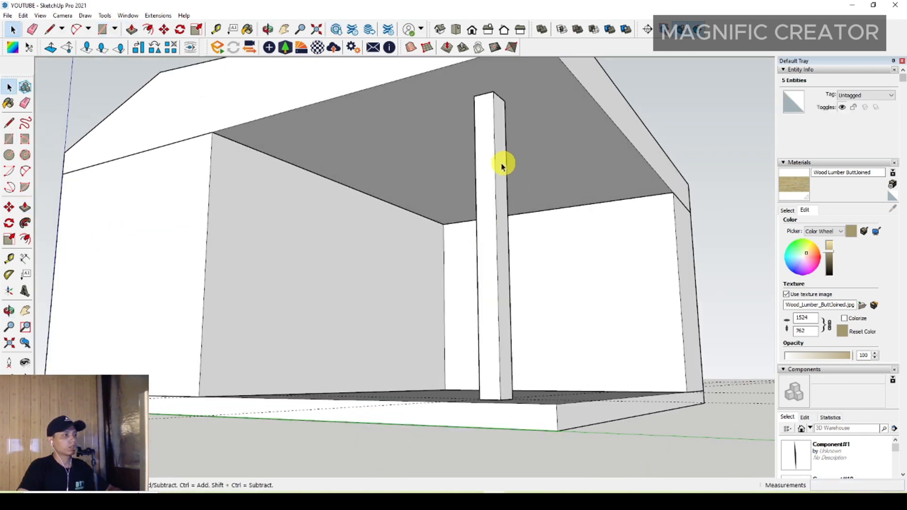
- Select all of the column's geometry and make it a group
{"action": "triple_click", "coordinate": [497, 163]}
{"action": "right_click", "coordinate": [497, 163]}
{"action": "left_click", "coordinate": [534, 247]}
- Draw a horizontal line 3000 mm long, parallel to the green axis, from the column's vertical edge to the wall
{"action": "middle_click_drag", "start_coordinate": [388, 282], "coordinate": [471, 369]}
{"action": "middle_click_drag", "start_coordinate": [574, 382], "coordinate": [368, 348]}
{"action": "middle_click_drag", "start_coordinate": [453, 341], "coordinate": [454, 349], "text": "shift"}
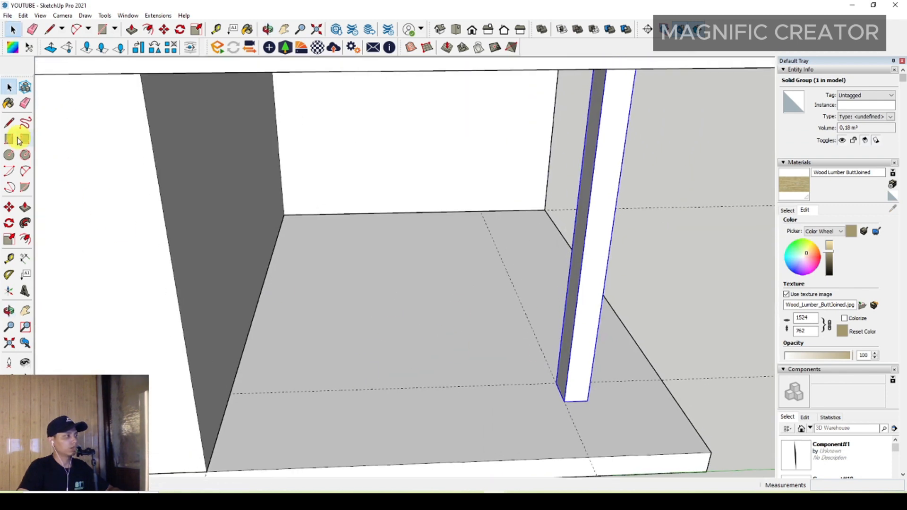
{"action": "left_click", "coordinate": [10, 123]}
{"action": "left_click", "coordinate": [574, 325]}
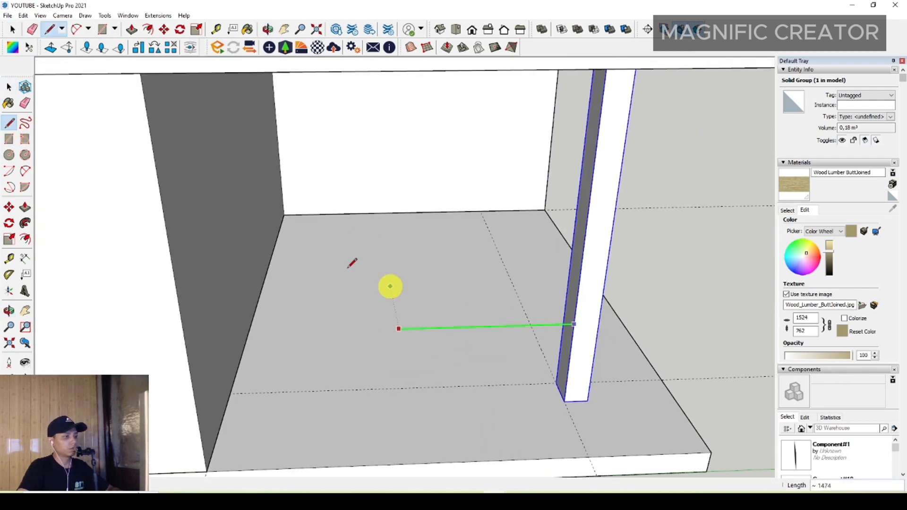
{"action": "left_click", "coordinate": [213, 334]}
{"action": "key", "text": "space"}
- Divide the line between column and wall into 3 segments and erase the middle one
{"action": "right_click", "coordinate": [281, 335]}
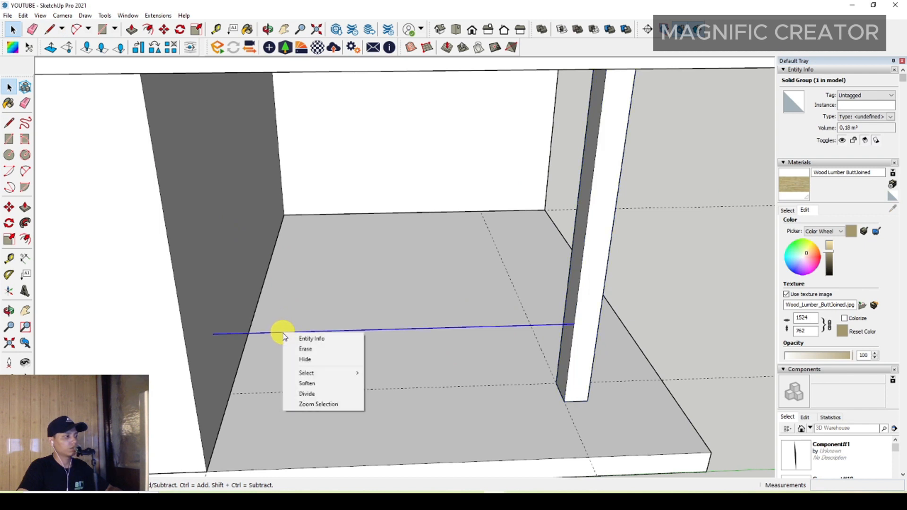
{"action": "left_click", "coordinate": [325, 395]}
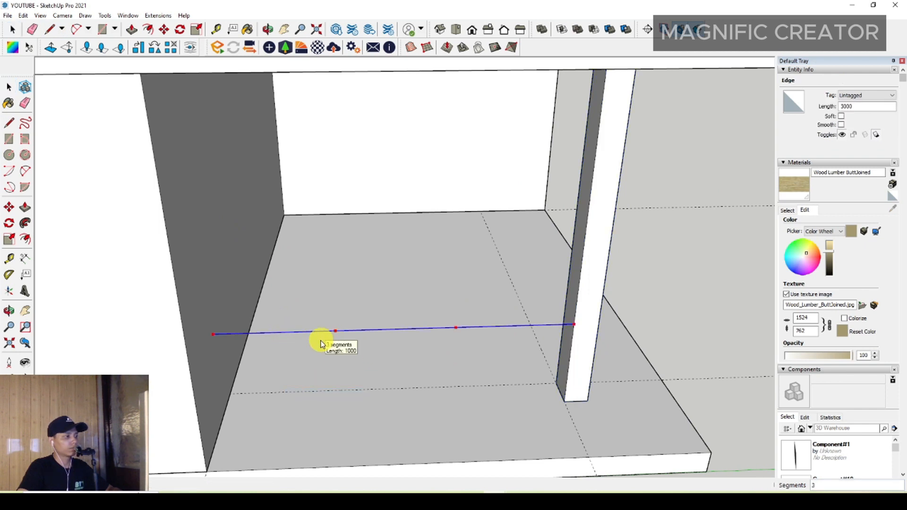
{"action": "left_click", "coordinate": [321, 344]}
{"action": "left_click", "coordinate": [376, 330]}
{"action": "right_click", "coordinate": [376, 331]}
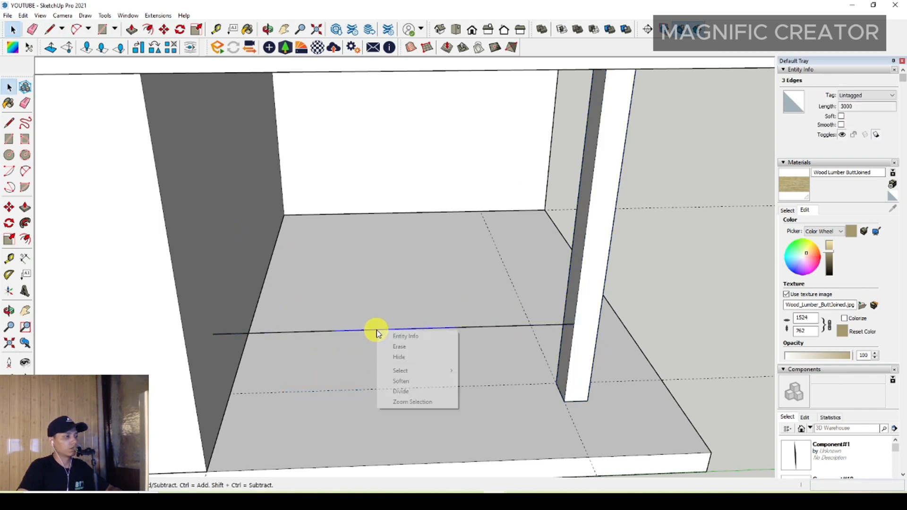
{"action": "left_click", "coordinate": [401, 350]}
- Draw a vertical rectangle 1000 mm wide from the free end of the segment beside the column to the column's top
{"action": "scroll", "coordinate": [300, 345], "scroll_direction": "down", "scroll_amount": 2}
{"action": "mouse_move", "coordinate": [306, 341]}
{"action": "middle_mouse_down", "text": "shift"}
{"action": "mouse_move", "coordinate": [321, 349]}
{"action": "mouse_move", "coordinate": [392, 344]}
{"action": "middle_mouse_up", "text": "shift"}
{"action": "middle_click_drag", "start_coordinate": [392, 344], "coordinate": [385, 318]}
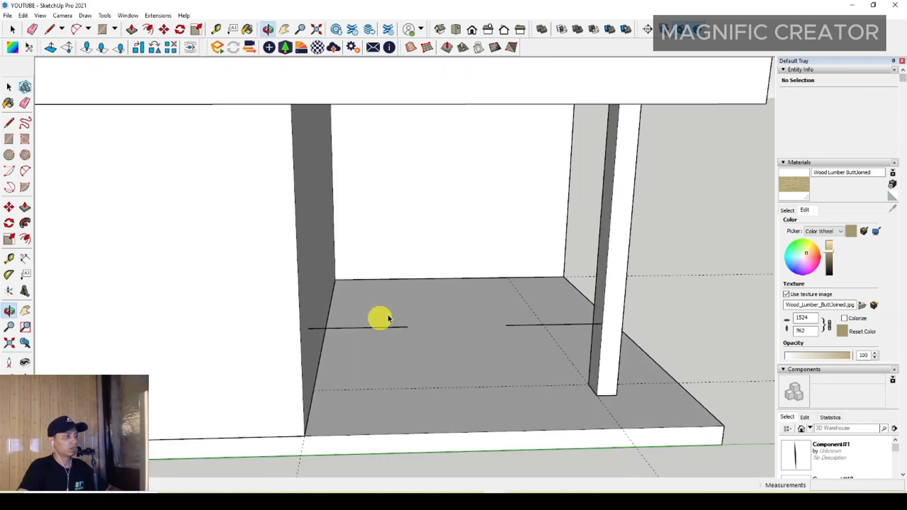
{"action": "scroll", "coordinate": [520, 307], "scroll_direction": "up", "scroll_amount": 2}
{"action": "middle_click_drag", "start_coordinate": [529, 368], "coordinate": [591, 380]}
{"action": "middle_click_drag", "start_coordinate": [538, 326], "coordinate": [532, 381], "text": "shift"}
{"action": "left_click", "coordinate": [9, 139]}
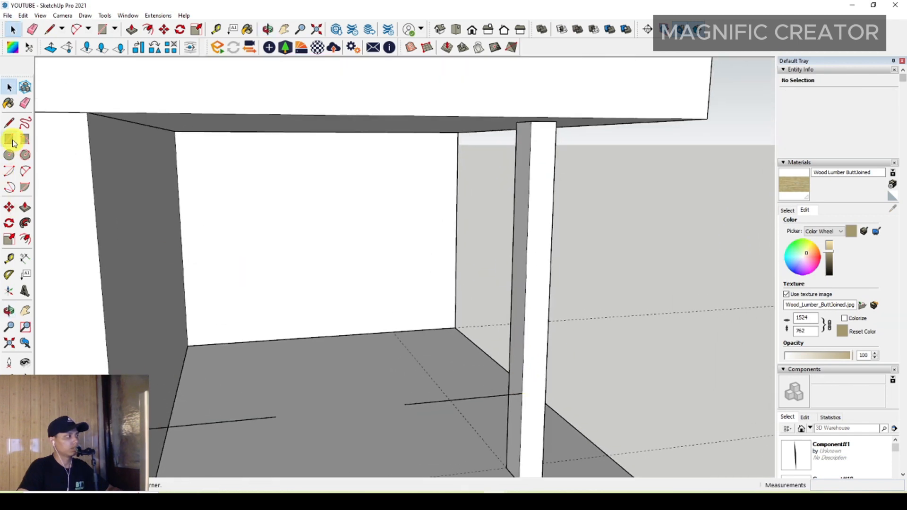
{"action": "left_click", "coordinate": [404, 405]}
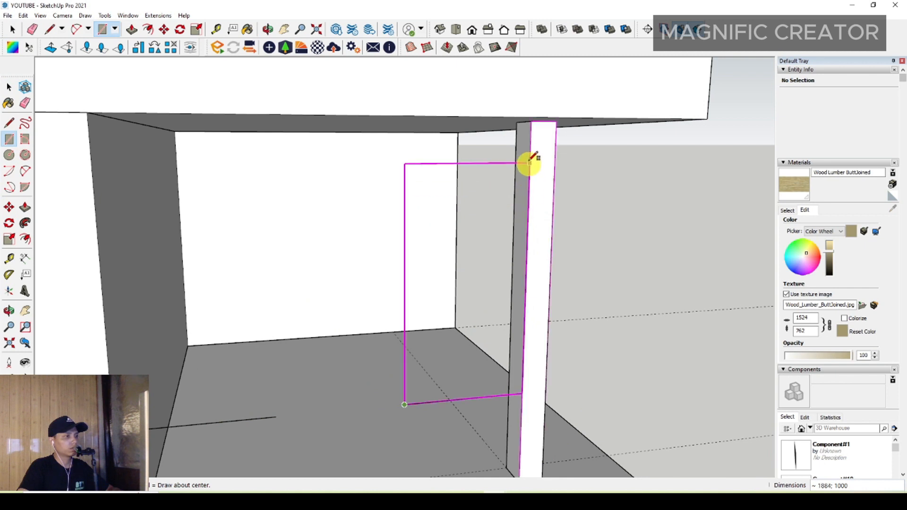
{"action": "left_click", "coordinate": [532, 124]}
{"action": "key", "text": "space"}
- Scale the vertical rectangle beside the column downward so its lower edge reaches the floor
{"action": "middle_click_drag", "start_coordinate": [531, 134], "coordinate": [475, 285]}
{"action": "double_click", "coordinate": [470, 306]}
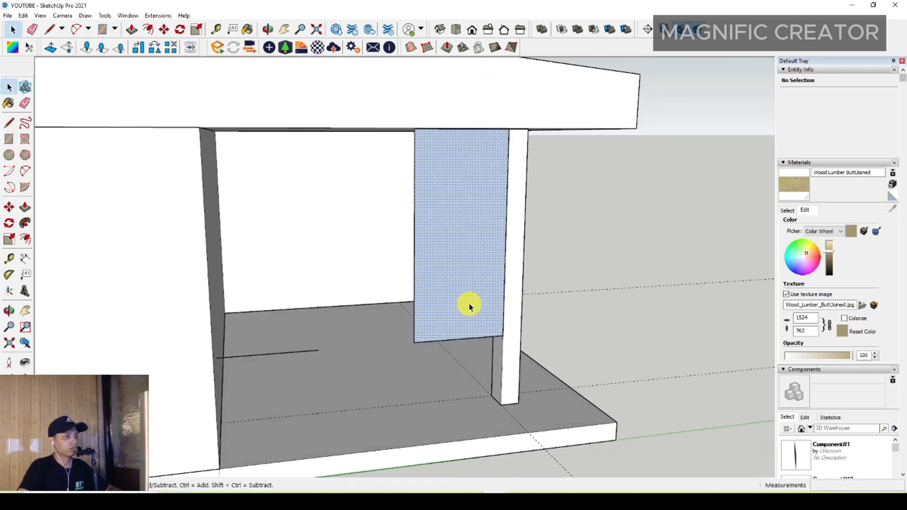
{"action": "key", "text": "s"}
{"action": "left_click", "coordinate": [460, 341]}
{"action": "left_click", "coordinate": [473, 424]}
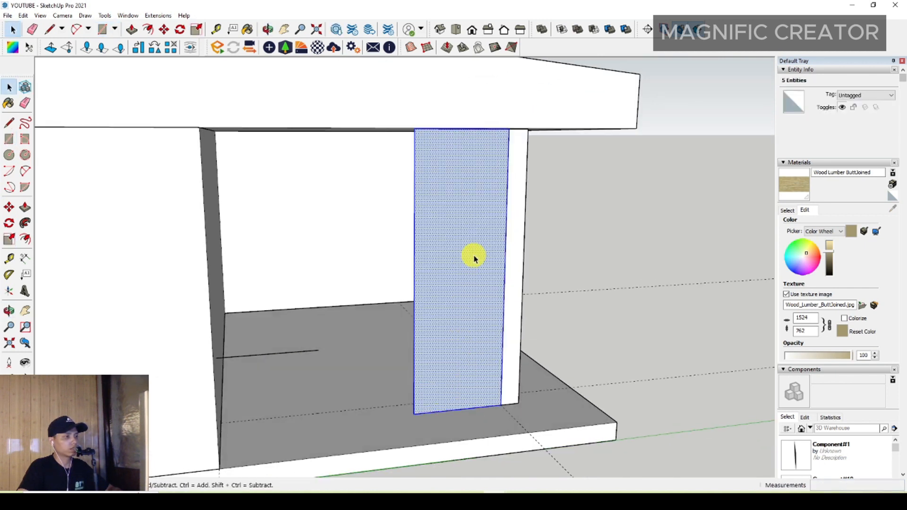
- Offset the outline of the vertical rectangle beside the column inward by 40 mm and erase the inner face
{"action": "scroll", "coordinate": [473, 253], "scroll_direction": "up", "scroll_amount": 4}
{"action": "key", "text": "p"}
{"action": "left_click", "coordinate": [510, 240]}
{"action": "left_click", "coordinate": [509, 243]}
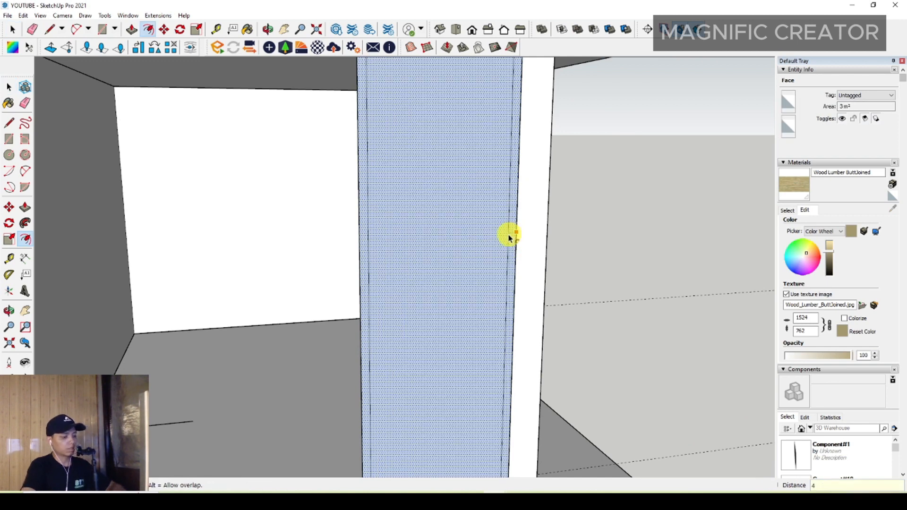
{"action": "left_click", "coordinate": [510, 237]}
{"action": "key", "text": "space"}
{"action": "right_click", "coordinate": [434, 272]}
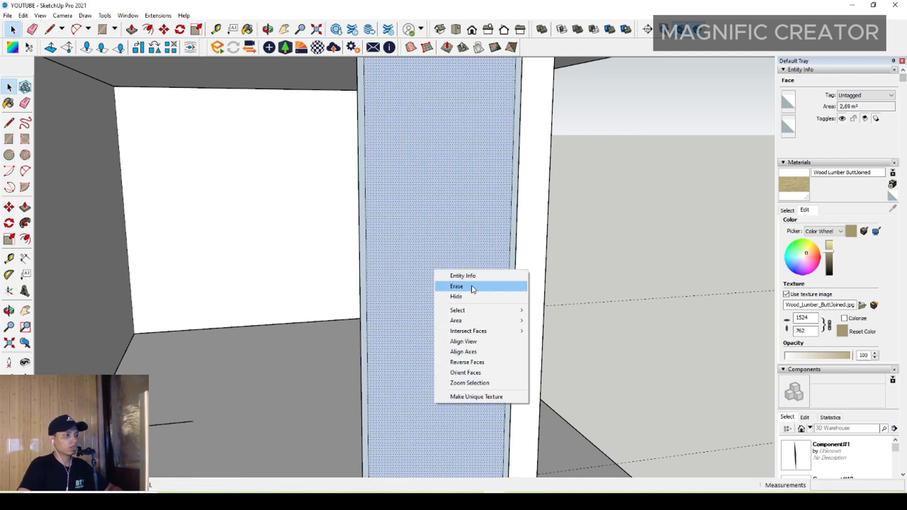
{"action": "left_click", "coordinate": [472, 289]}
- Extrude the remaining border face beside the column into a thin frame and make the whole frame a group
{"action": "scroll", "coordinate": [399, 350], "scroll_direction": "down", "scroll_amount": 4}
{"action": "middle_click_drag", "start_coordinate": [399, 354], "coordinate": [442, 418]}
{"action": "scroll", "coordinate": [414, 423], "scroll_direction": "up", "scroll_amount": 5}
{"action": "left_click", "coordinate": [394, 440]}
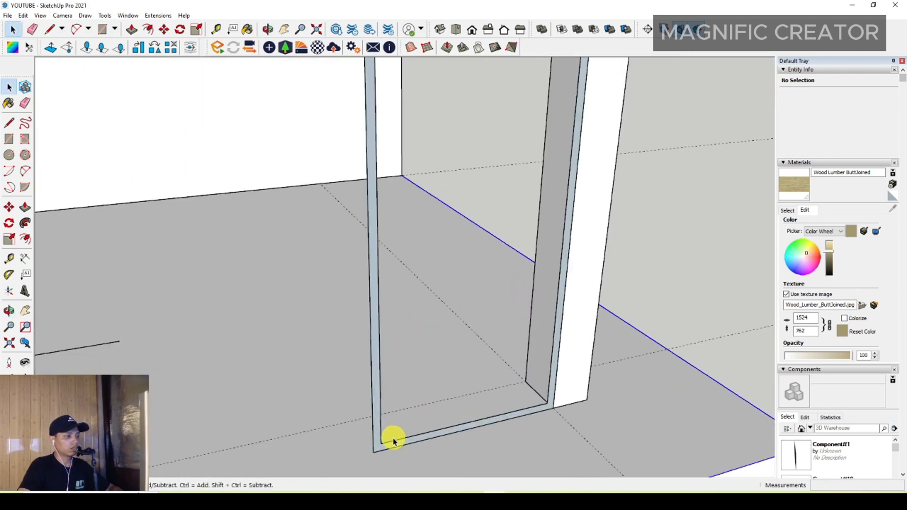
{"action": "left_click", "coordinate": [421, 439]}
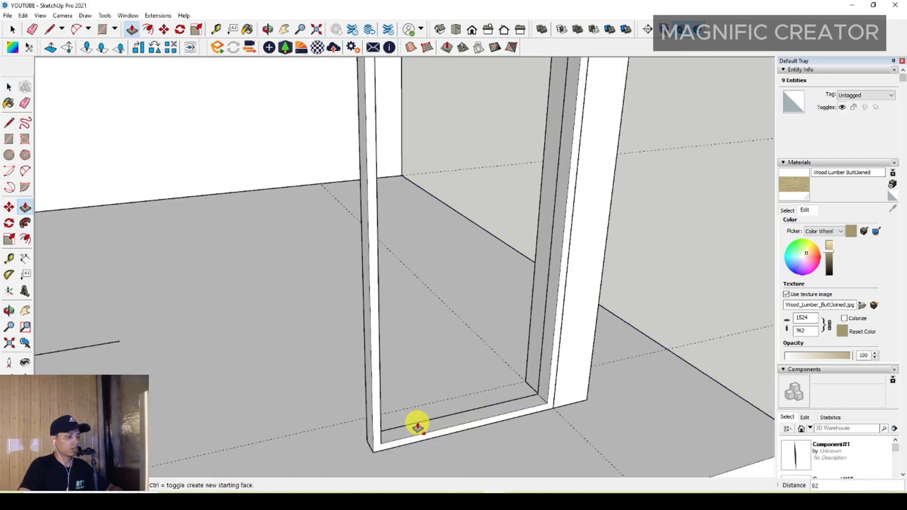
{"action": "right_click", "coordinate": [561, 272]}
{"action": "left_click", "coordinate": [589, 352]}
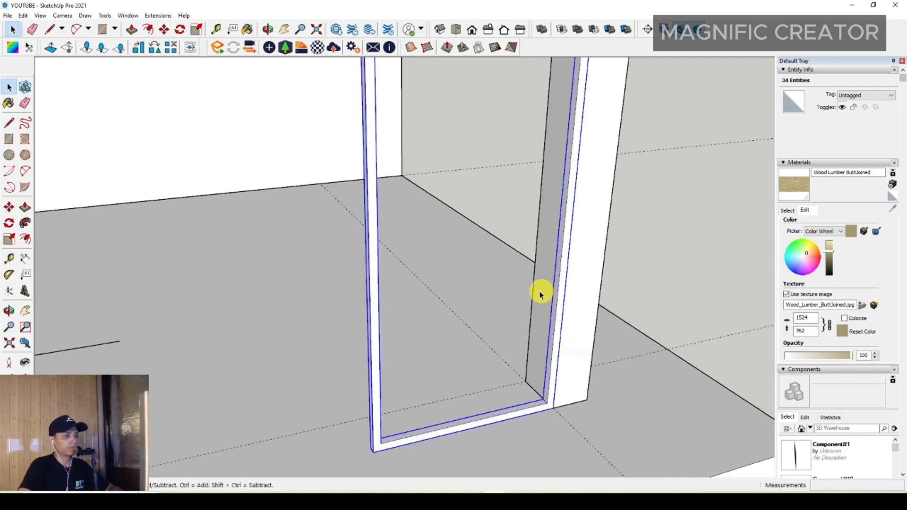
- Draw a rectangle across the frame's opening, from its lower inner corner away from the column to the diagonally opposite upper corner
{"action": "scroll", "coordinate": [239, 333], "scroll_direction": "down", "scroll_amount": 3}
{"action": "scroll", "coordinate": [364, 334], "scroll_direction": "up", "scroll_amount": 3}
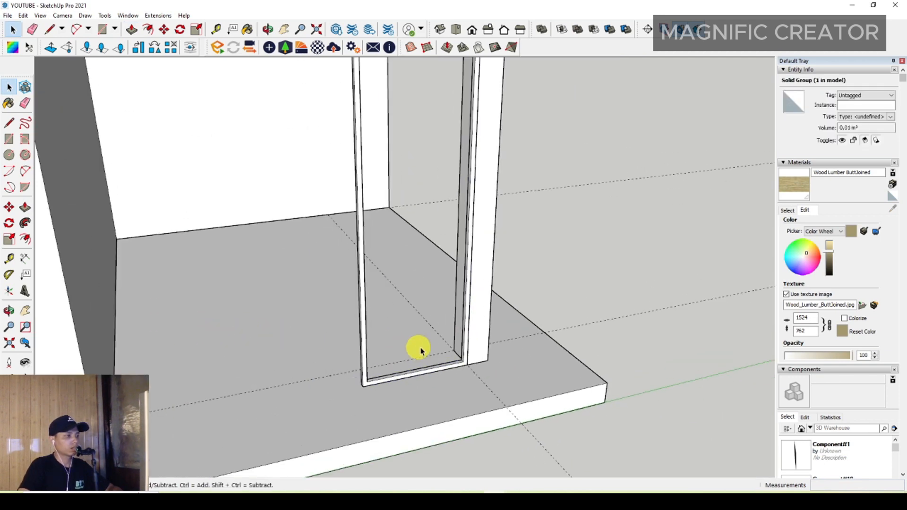
{"action": "left_click", "coordinate": [421, 350]}
{"action": "middle_click_drag", "start_coordinate": [446, 368], "coordinate": [324, 399]}
{"action": "scroll", "coordinate": [322, 399], "scroll_direction": "up", "scroll_amount": 3}
{"action": "scroll", "coordinate": [306, 407], "scroll_direction": "up", "scroll_amount": 5}
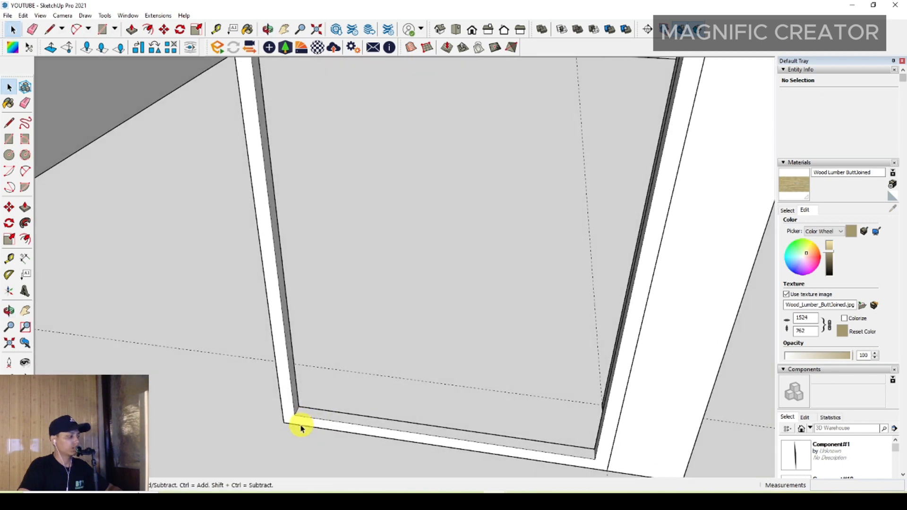
{"action": "key", "text": "r"}
{"action": "left_click", "coordinate": [292, 405]}
{"action": "scroll", "coordinate": [418, 393], "scroll_direction": "down", "scroll_amount": 3}
{"action": "scroll", "coordinate": [357, 421], "scroll_direction": "down", "scroll_amount": 3}
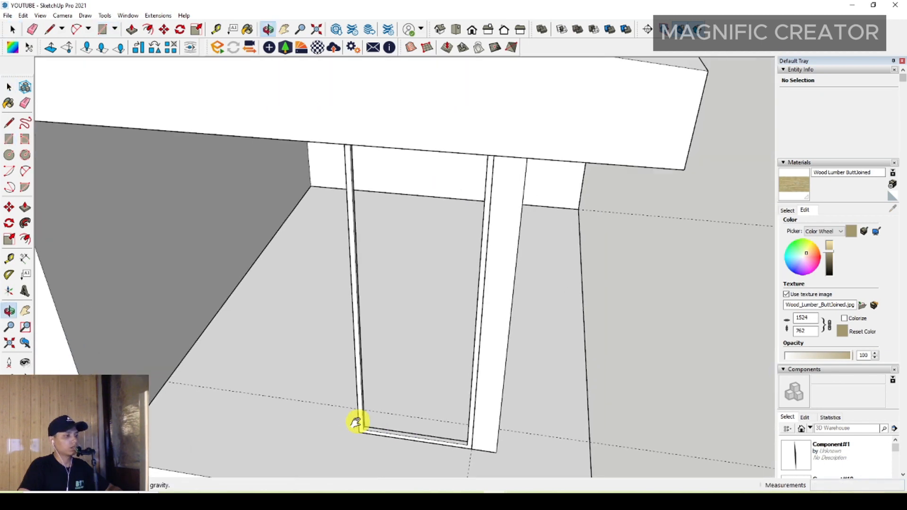
{"action": "scroll", "coordinate": [543, 194], "scroll_direction": "up", "scroll_amount": 6}
{"action": "scroll", "coordinate": [523, 148], "scroll_direction": "up", "scroll_amount": 3}
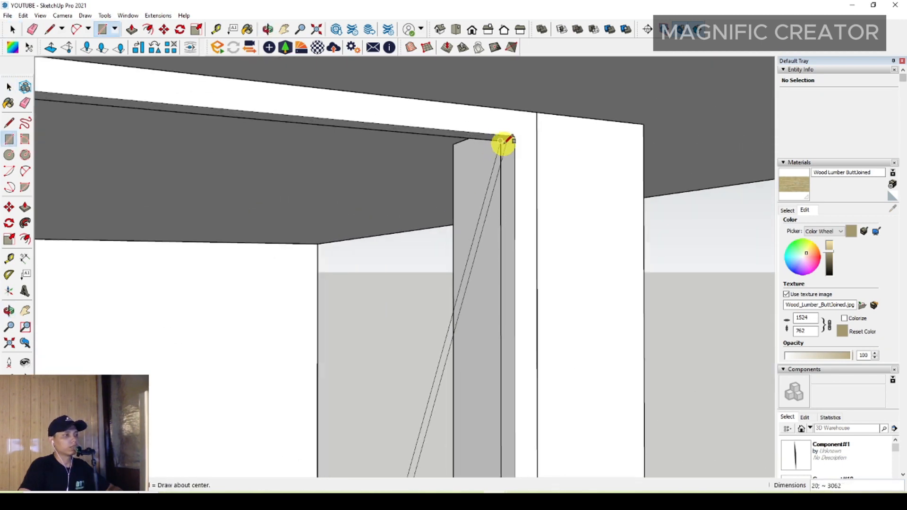
{"action": "left_click", "coordinate": [508, 142]}
- Extrude the face inside the frame into a thin pane and make the pane a group
{"action": "scroll", "coordinate": [504, 149], "scroll_direction": "up", "scroll_amount": 3}
{"action": "key", "text": "p"}
{"action": "scroll", "coordinate": [502, 153], "scroll_direction": "up", "scroll_amount": 1}
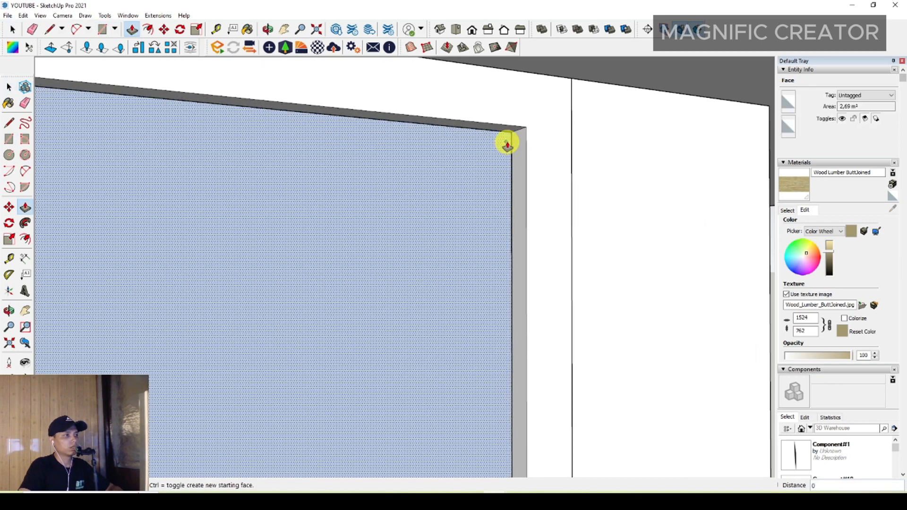
{"action": "key", "text": "space"}
{"action": "left_click", "coordinate": [509, 144]}
{"action": "right_click", "coordinate": [494, 153]}
{"action": "left_click", "coordinate": [527, 231]}
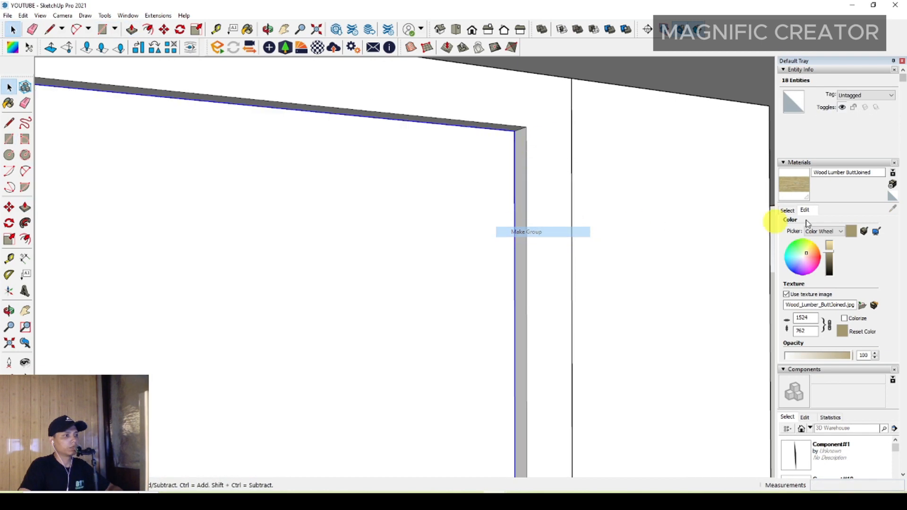
- Paint the pane with Translucent Glass Blue from the Glass and Mirrors materials
{"action": "left_click", "coordinate": [796, 211]}
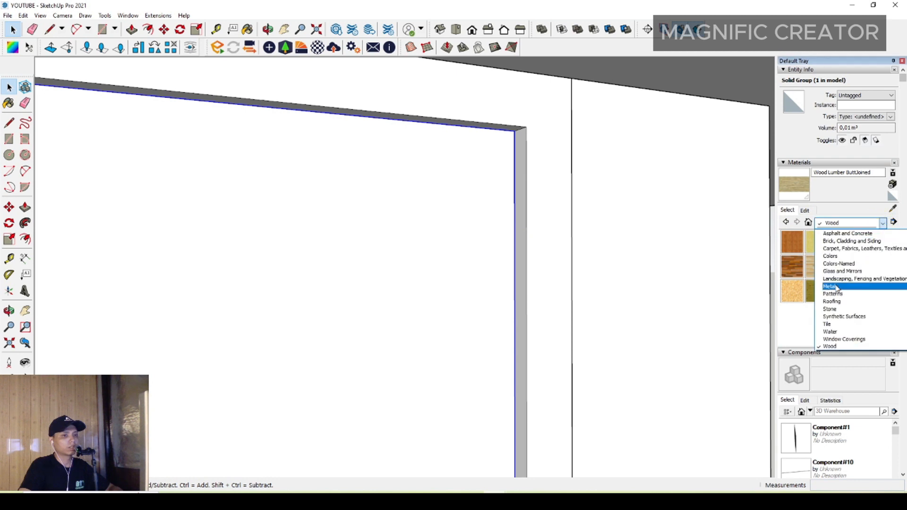
{"action": "left_click", "coordinate": [872, 251]}
{"action": "left_click", "coordinate": [445, 243]}
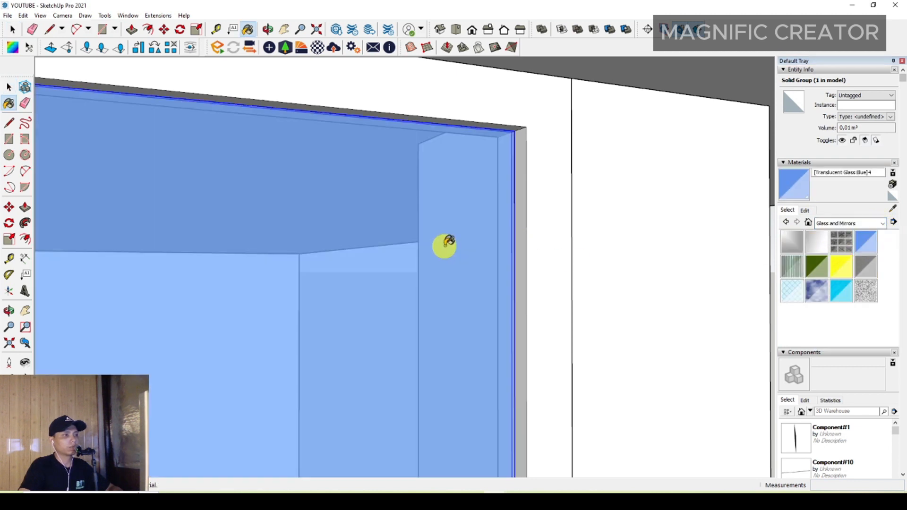
{"action": "scroll", "coordinate": [530, 212], "scroll_direction": "down", "scroll_amount": 4}
- Change the glass material's colour to a very pale green and set its opacity to 26
{"action": "left_click", "coordinate": [805, 210]}
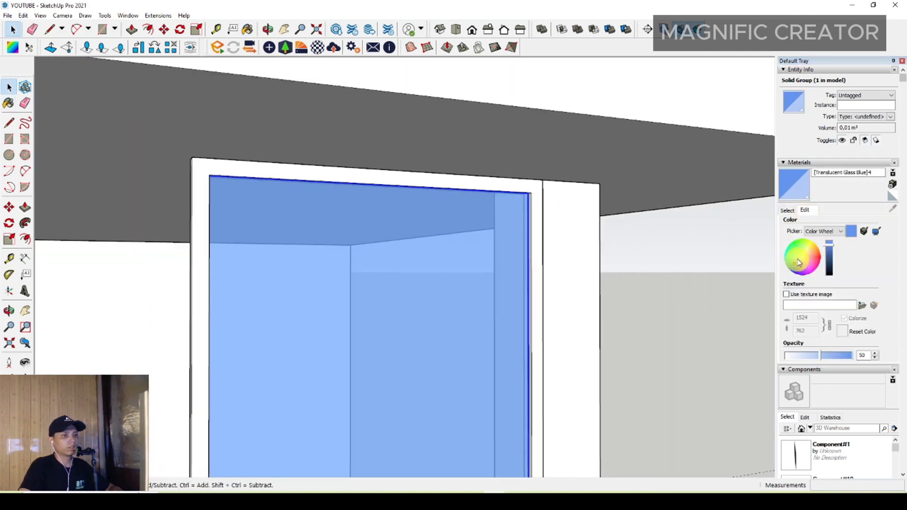
{"action": "left_click", "coordinate": [800, 260]}
{"action": "left_click", "coordinate": [805, 357]}
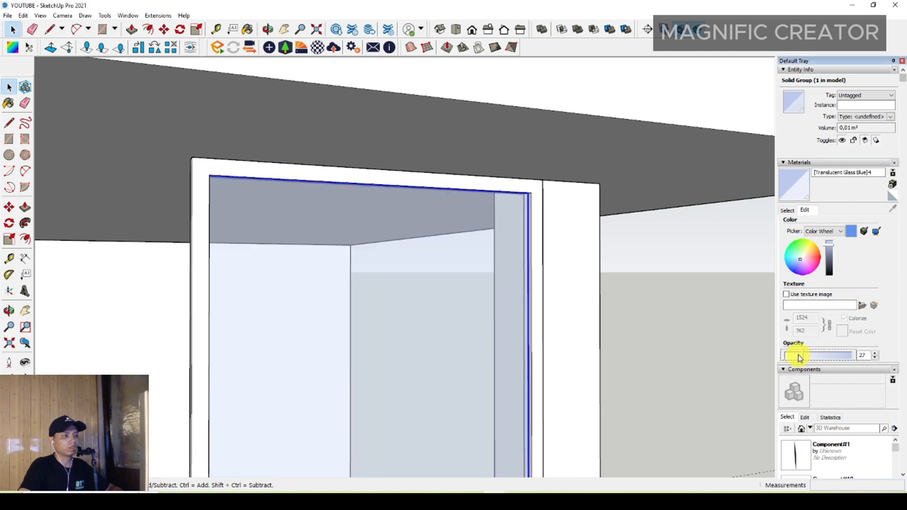
{"action": "left_click", "coordinate": [800, 357]}
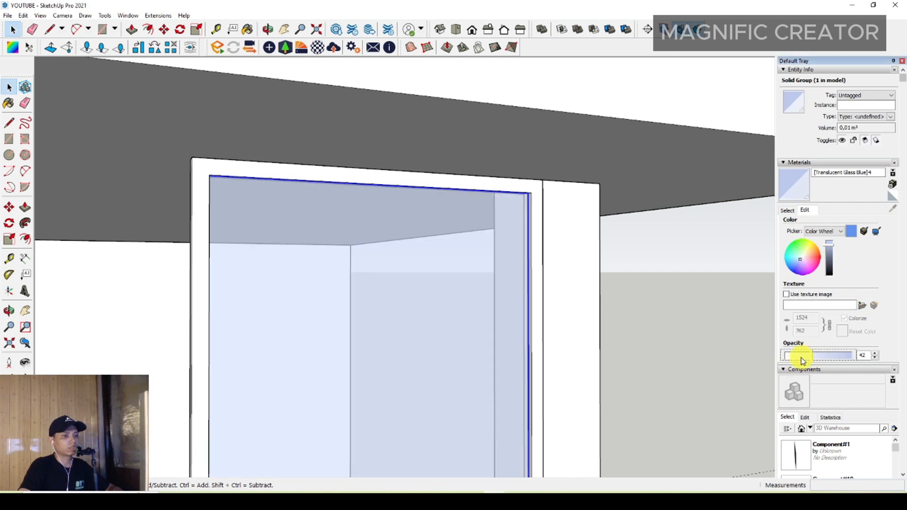
{"action": "left_click", "coordinate": [803, 260]}
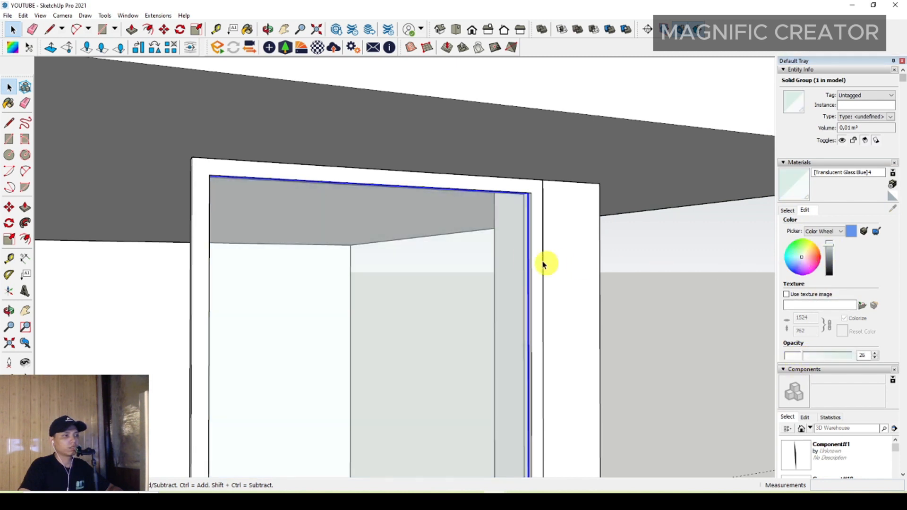
- Paint the panel's frame with the light grey Color M01 from the Colors collection
{"action": "scroll", "coordinate": [521, 247], "scroll_direction": "down", "scroll_amount": 4}
{"action": "middle_click_drag", "start_coordinate": [522, 247], "coordinate": [375, 302]}
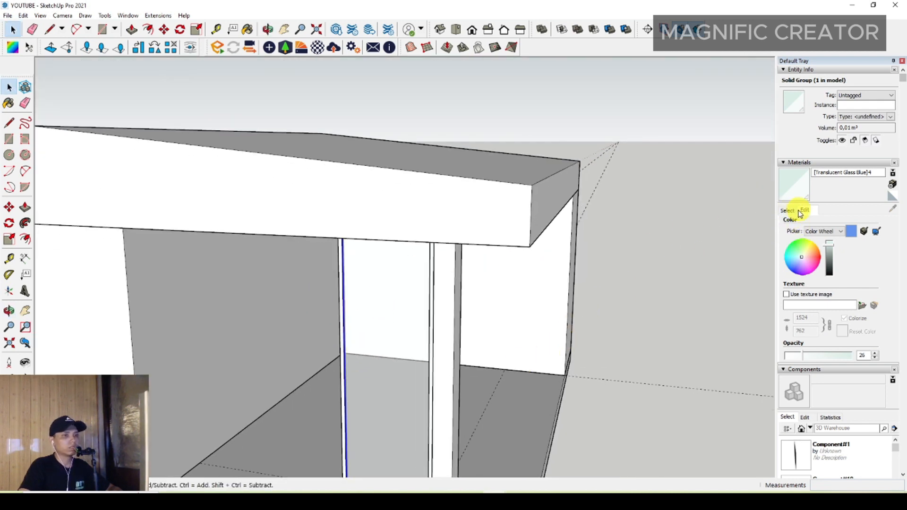
{"action": "left_click", "coordinate": [799, 211]}
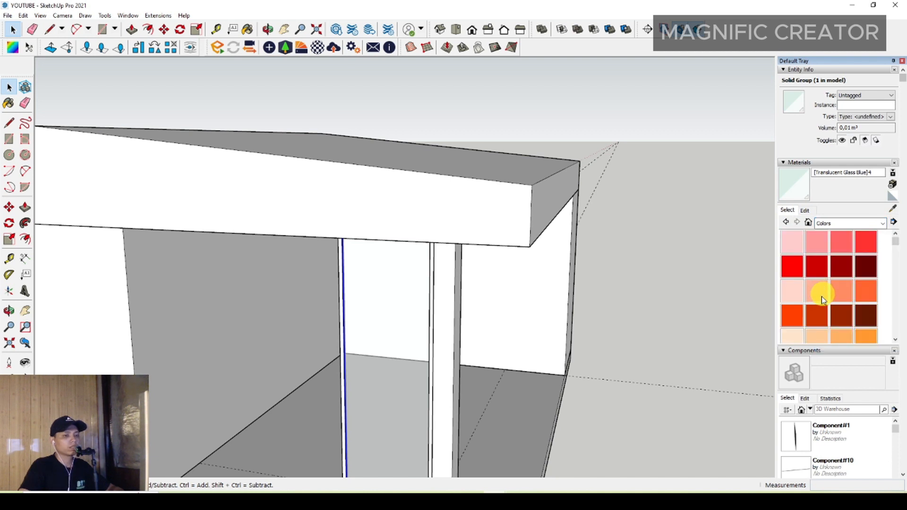
{"action": "scroll", "coordinate": [823, 297], "scroll_direction": "down", "scroll_amount": 10}
{"action": "scroll", "coordinate": [824, 299], "scroll_direction": "up", "scroll_amount": 2}
{"action": "scroll", "coordinate": [815, 302], "scroll_direction": "down", "scroll_amount": 1}
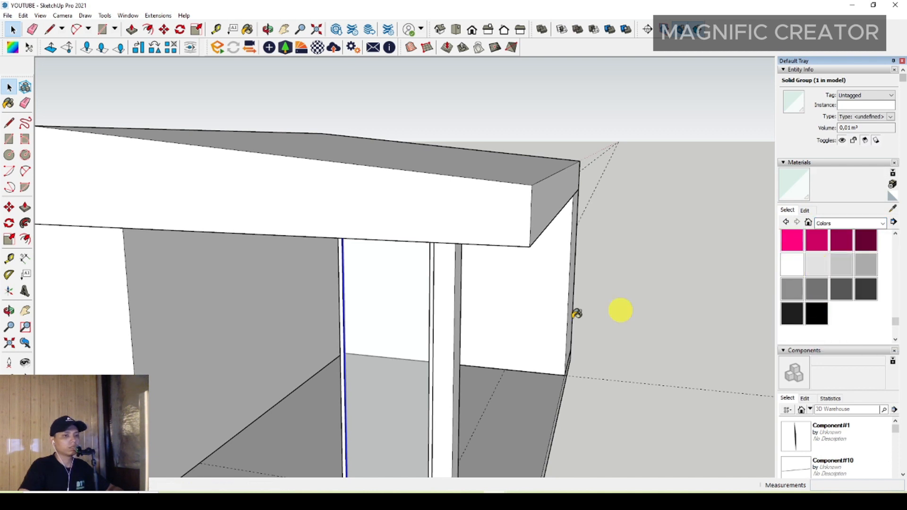
{"action": "scroll", "coordinate": [337, 312], "scroll_direction": "up", "scroll_amount": 5}
{"action": "key", "text": "space"}
{"action": "scroll", "coordinate": [357, 290], "scroll_direction": "down", "scroll_amount": 4}
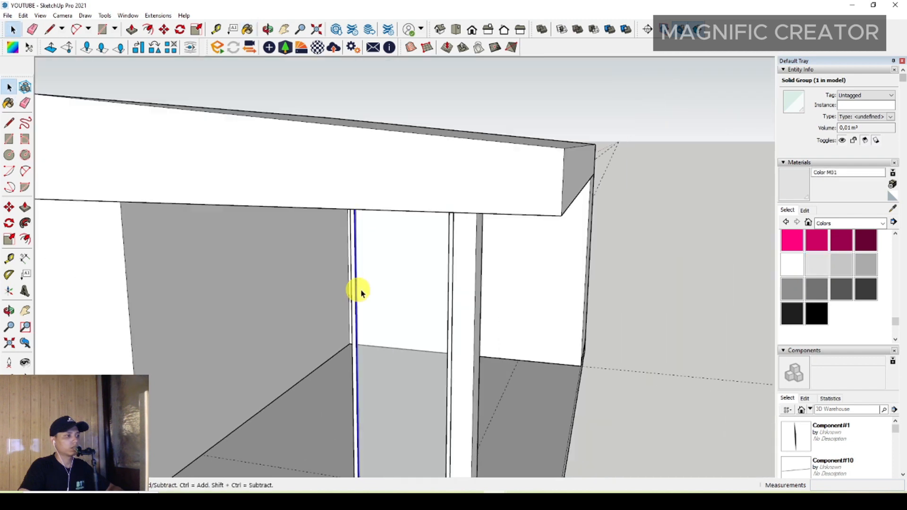
- Group the frame and the glass pane together and turn the group into a component
{"action": "right_click", "coordinate": [378, 261]}
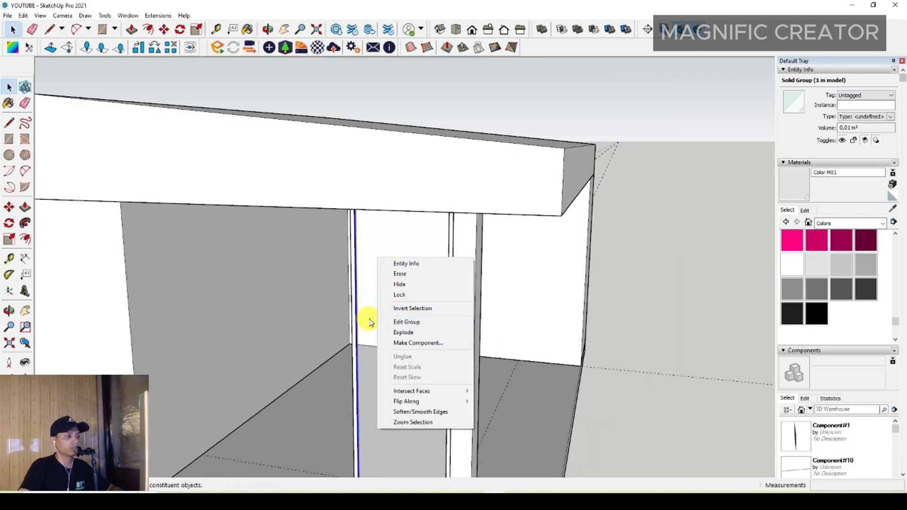
{"action": "left_click", "coordinate": [357, 322]}
{"action": "scroll", "coordinate": [353, 322], "scroll_direction": "up", "scroll_amount": 2}
{"action": "right_click", "coordinate": [355, 297]}
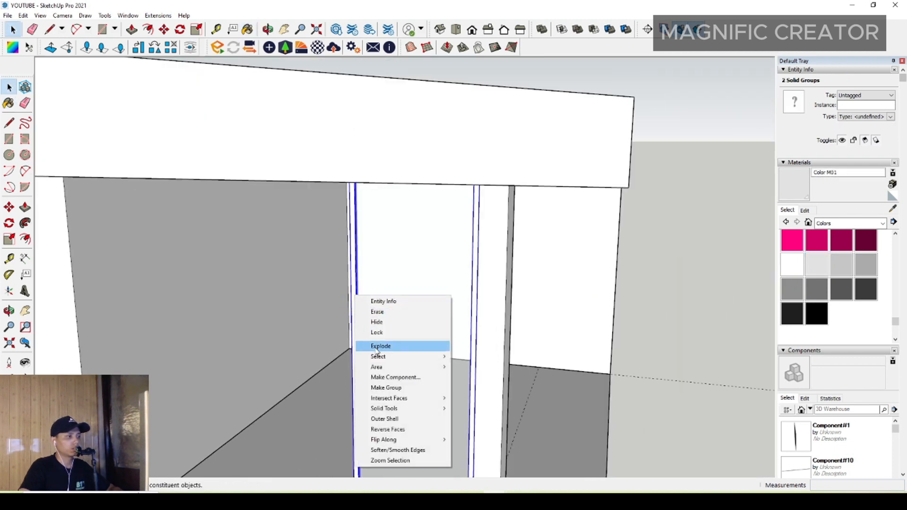
{"action": "left_click", "coordinate": [382, 387]}
{"action": "right_click", "coordinate": [386, 296]}
{"action": "left_click", "coordinate": [401, 378]}
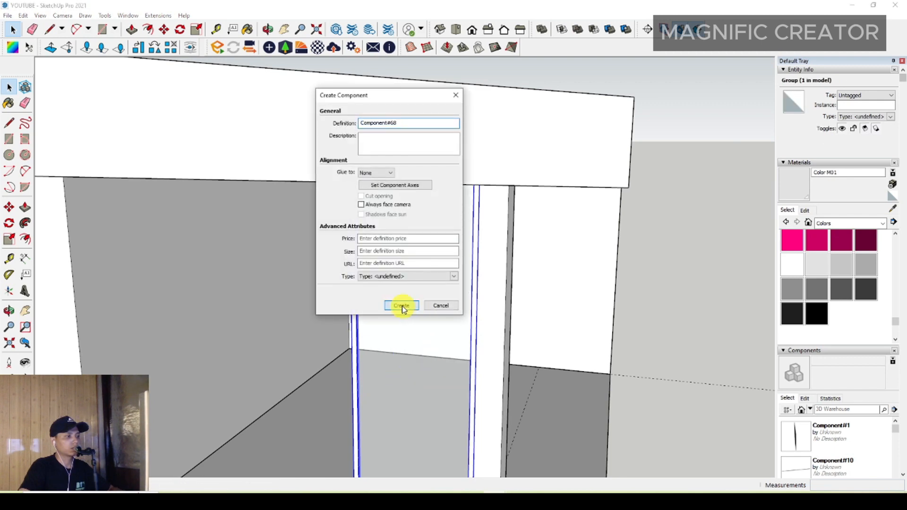
{"action": "left_click", "coordinate": [401, 305]}
- Rotate the framed glass panel about 30 degrees outward around its lower corner at the column
{"action": "scroll", "coordinate": [381, 378], "scroll_direction": "down", "scroll_amount": 5}
{"action": "scroll", "coordinate": [454, 392], "scroll_direction": "up", "scroll_amount": 5}
{"action": "middle_click_drag", "start_coordinate": [453, 392], "coordinate": [502, 435]}
{"action": "scroll", "coordinate": [506, 378], "scroll_direction": "up", "scroll_amount": 3}
{"action": "middle_click_drag", "start_coordinate": [522, 369], "coordinate": [478, 386]}
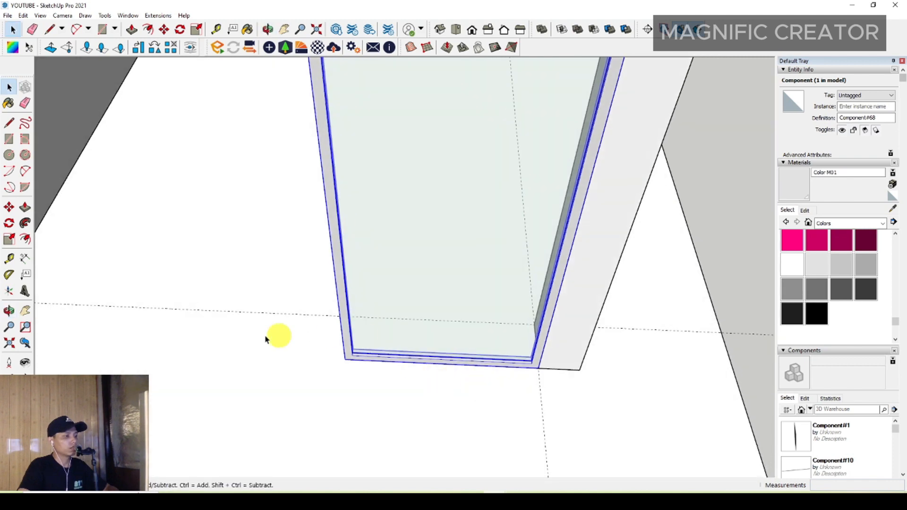
{"action": "left_click", "coordinate": [9, 225]}
{"action": "scroll", "coordinate": [520, 374], "scroll_direction": "up", "scroll_amount": 1}
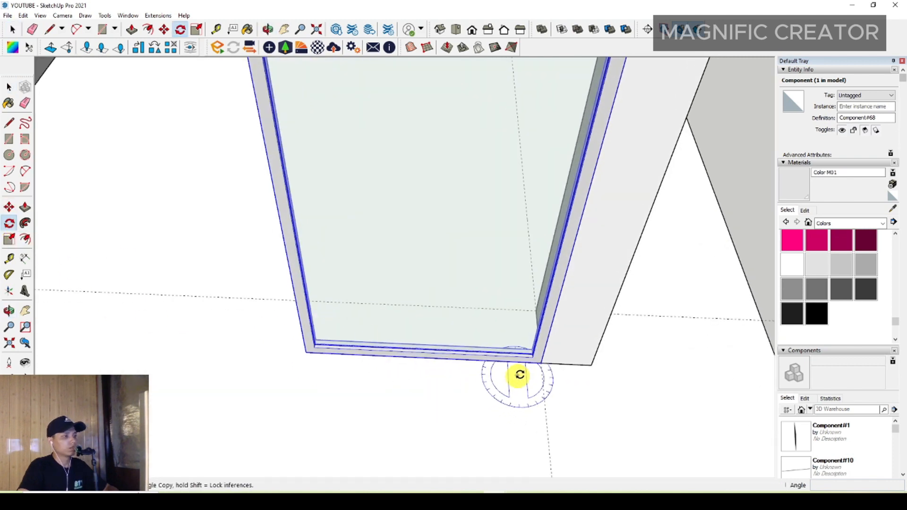
{"action": "left_click", "coordinate": [502, 363]}
{"action": "scroll", "coordinate": [489, 378], "scroll_direction": "down", "scroll_amount": 2}
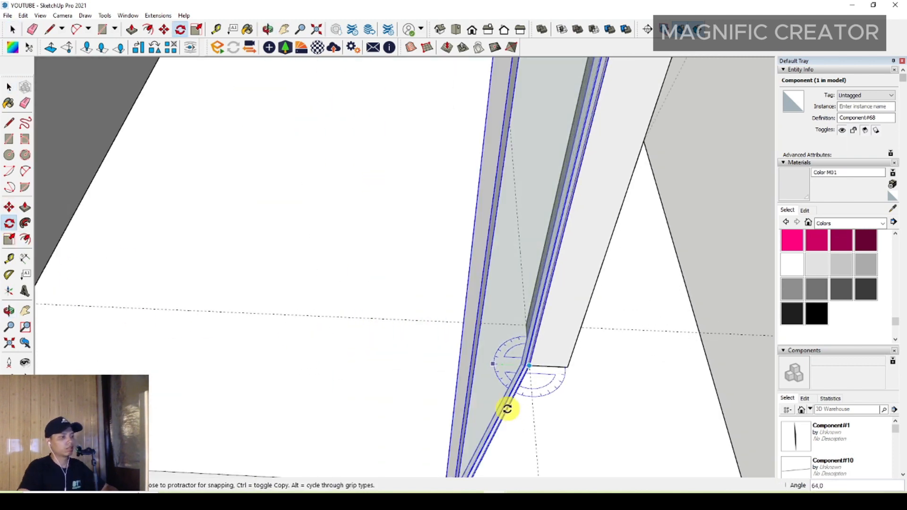
{"action": "middle_click_drag", "start_coordinate": [506, 407], "coordinate": [501, 331], "text": "shift"}
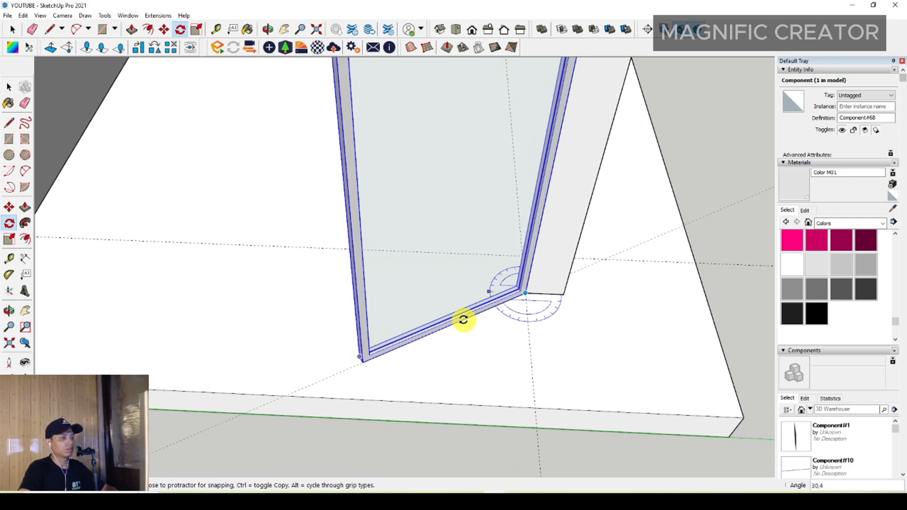
{"action": "middle_click_drag", "start_coordinate": [525, 312], "coordinate": [485, 361]}
- Copy the rotated glass panel sideways along the slab's front edge towards the wall
{"action": "left_click", "coordinate": [570, 334]}
{"action": "key", "text": "ctrl"}
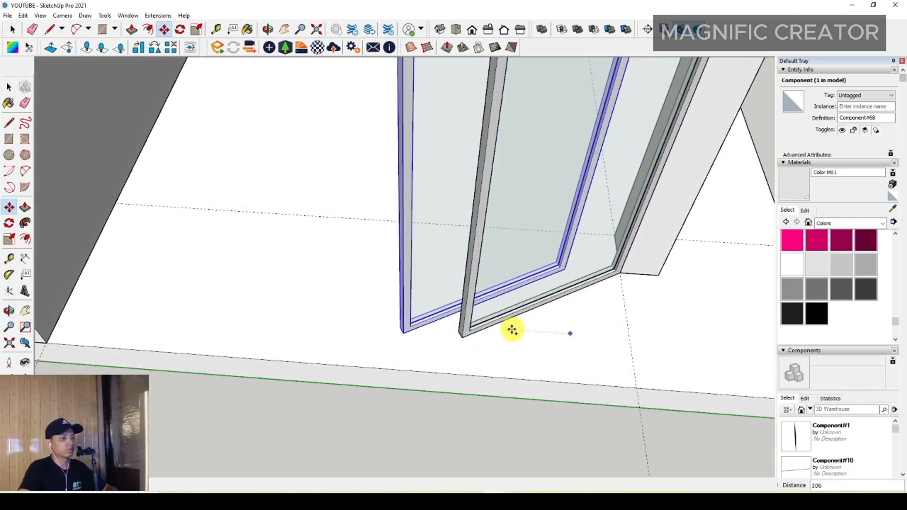
{"action": "left_click", "coordinate": [366, 326]}
{"action": "key", "text": "space"}
- Rotate the copied panel around its lower front corner so it angles the opposite way to the first panel
{"action": "scroll", "coordinate": [265, 322], "scroll_direction": "up", "scroll_amount": 2}
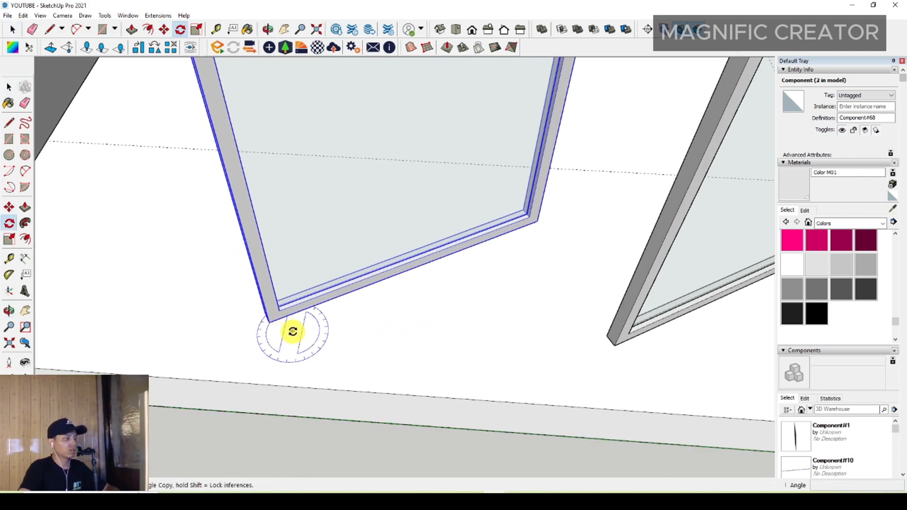
{"action": "left_click", "coordinate": [293, 332]}
{"action": "left_click", "coordinate": [251, 339]}
{"action": "left_click", "coordinate": [311, 371]}
{"action": "key", "text": "space"}
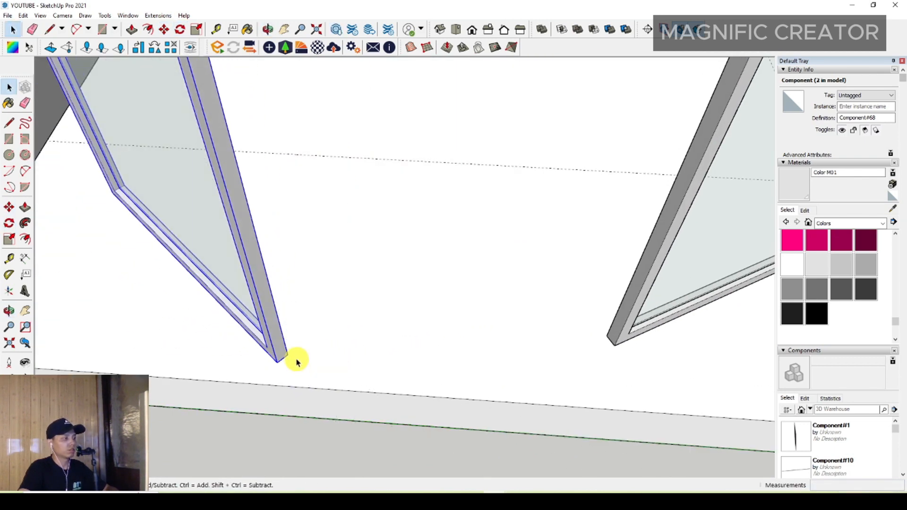
- Move the copied panel by its lower front corner to meet the first panel's outer corner, forming a folded pair
{"action": "left_click", "coordinate": [288, 356]}
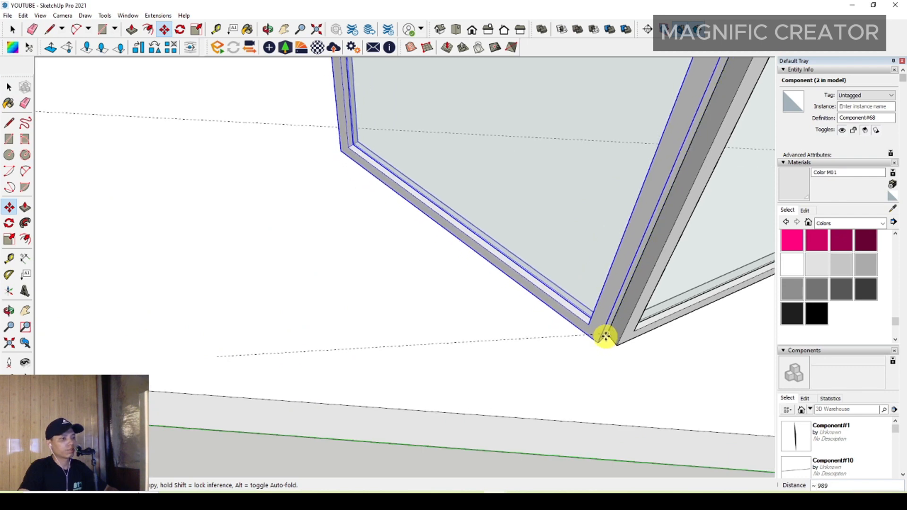
{"action": "left_click", "coordinate": [602, 330]}
{"action": "key", "text": "space"}
{"action": "scroll", "coordinate": [439, 237], "scroll_direction": "down", "scroll_amount": 3}
{"action": "scroll", "coordinate": [490, 284], "scroll_direction": "up", "scroll_amount": 2}
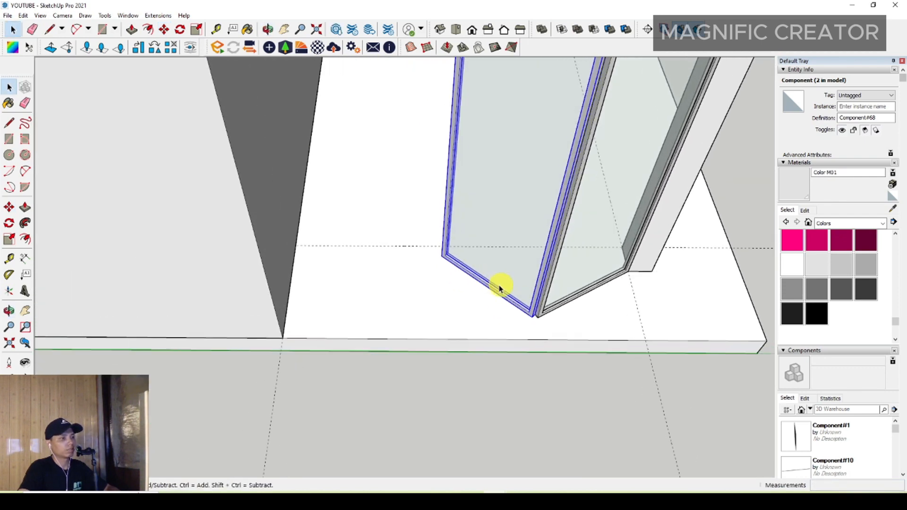
- Draw a straight line across the floor from the column's lower corner to the wall, passing beneath the folded panels
{"action": "scroll", "coordinate": [496, 285], "scroll_direction": "up", "scroll_amount": 2}
{"action": "scroll", "coordinate": [449, 265], "scroll_direction": "up", "scroll_amount": 1}
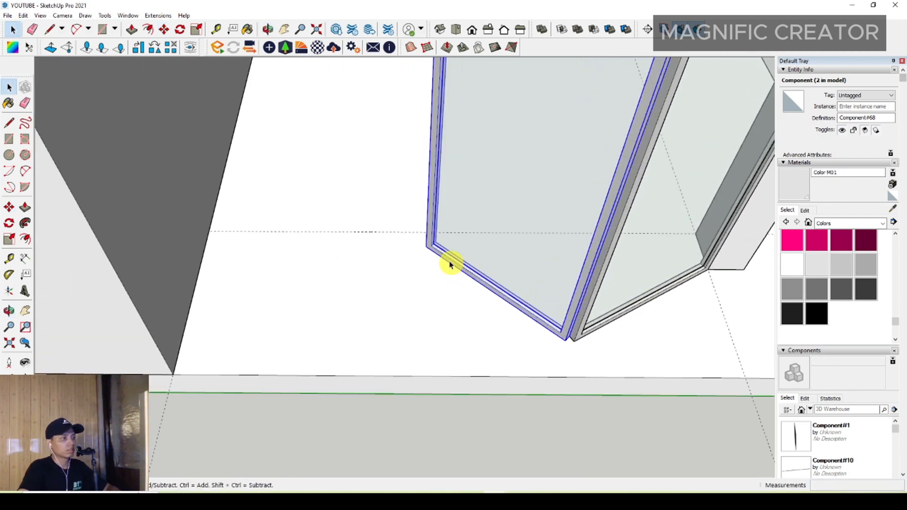
{"action": "key", "text": "l"}
{"action": "scroll", "coordinate": [706, 266], "scroll_direction": "up", "scroll_amount": 1}
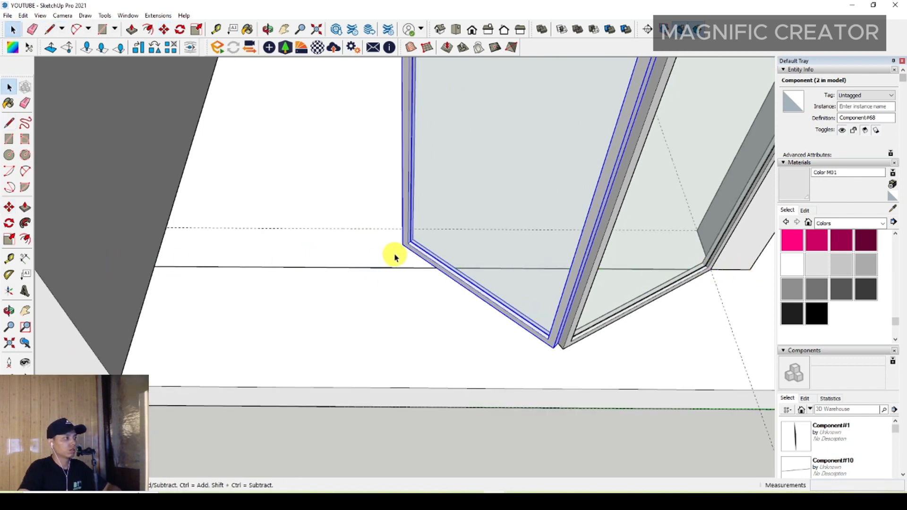
- Copy the second folded panel by its inner lower corner along the floor line to the wall
{"action": "scroll", "coordinate": [395, 258], "scroll_direction": "up", "scroll_amount": 1}
{"action": "scroll", "coordinate": [406, 246], "scroll_direction": "up", "scroll_amount": 1}
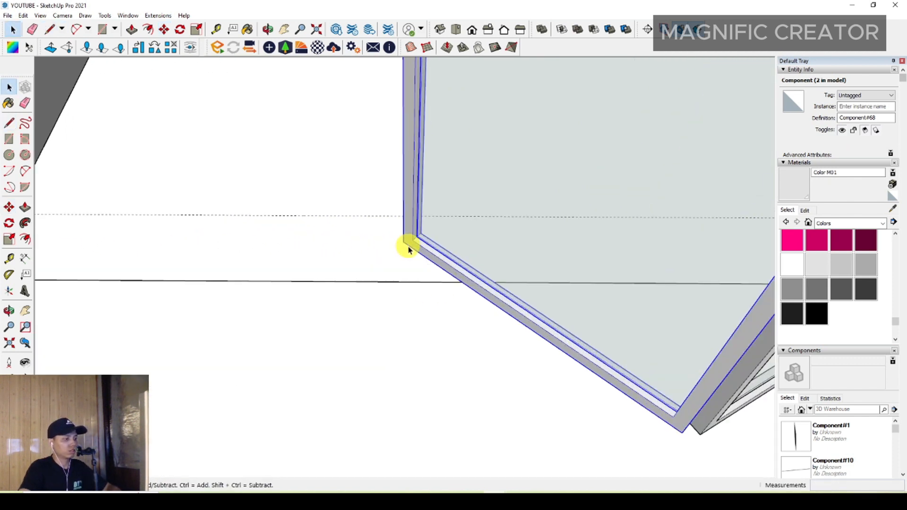
{"action": "left_click", "coordinate": [405, 244]}
{"action": "middle_click_drag", "start_coordinate": [342, 259], "coordinate": [702, 228], "text": "shift"}
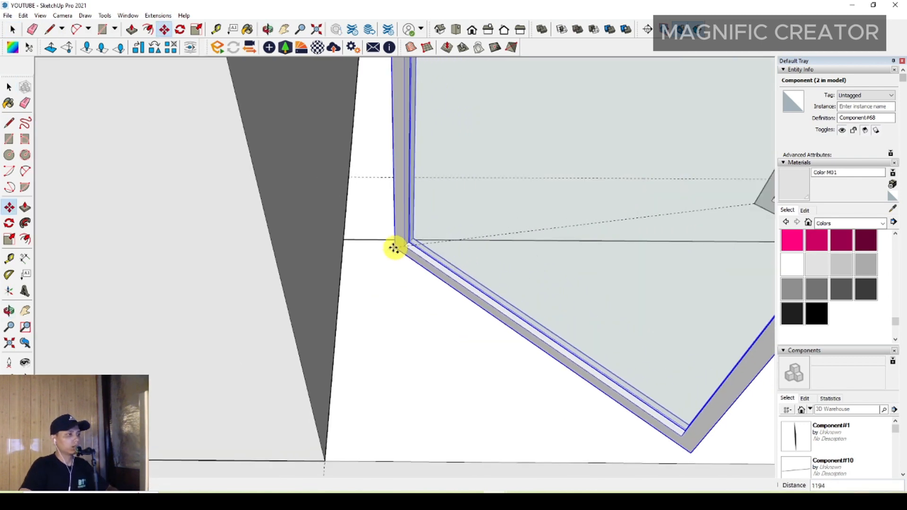
{"action": "scroll", "coordinate": [347, 243], "scroll_direction": "down", "scroll_amount": 10}
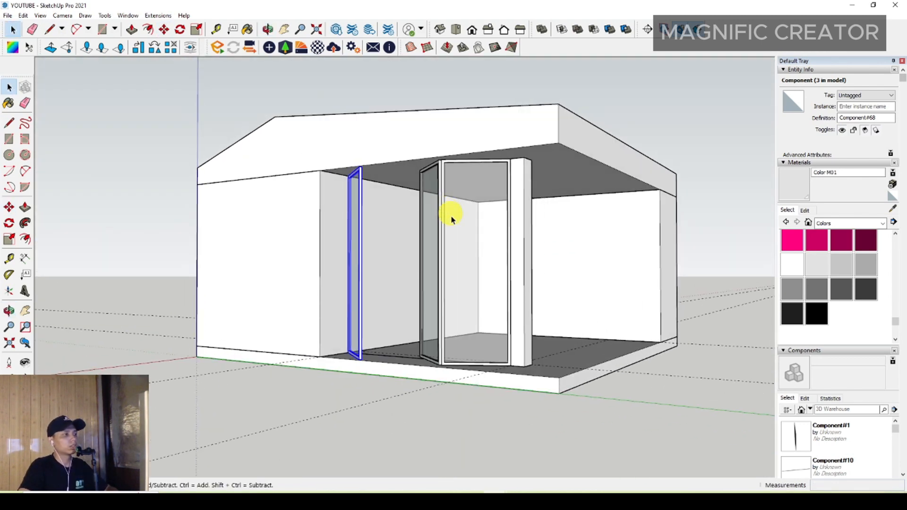
- Copy the glass panel beside the wall to the adjacent open side of the slab, beyond the corner column
{"action": "middle_click_drag", "start_coordinate": [452, 218], "coordinate": [438, 350]}
{"action": "scroll", "coordinate": [478, 384], "scroll_direction": "up", "scroll_amount": 3}
{"action": "scroll", "coordinate": [350, 393], "scroll_direction": "up", "scroll_amount": 4}
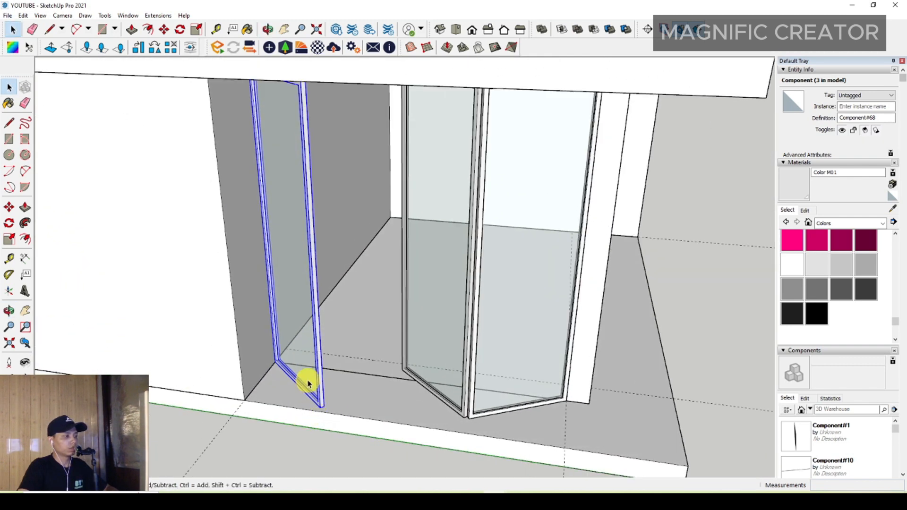
{"action": "middle_click_drag", "start_coordinate": [330, 359], "coordinate": [381, 361]}
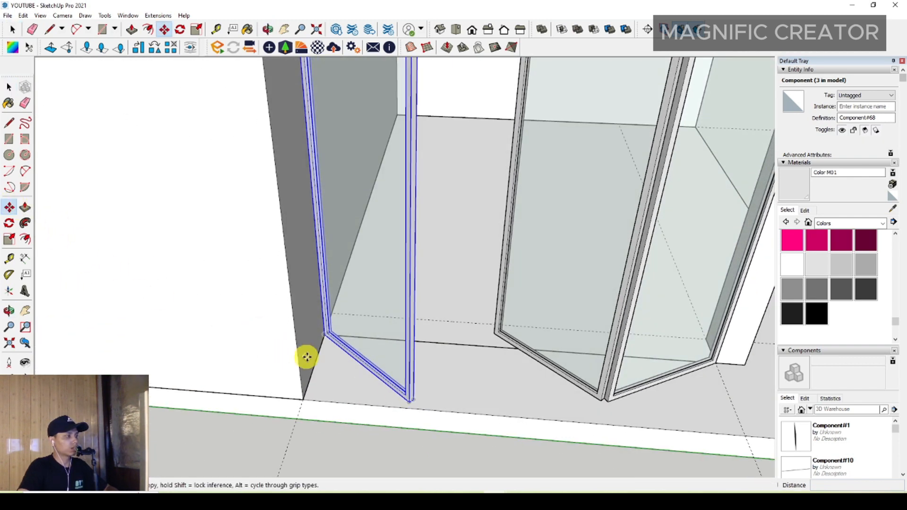
{"action": "scroll", "coordinate": [307, 357], "scroll_direction": "up", "scroll_amount": 1}
{"action": "left_click", "coordinate": [332, 335]}
{"action": "key", "text": "ctrl"}
{"action": "scroll", "coordinate": [377, 381], "scroll_direction": "down", "scroll_amount": 1}
{"action": "middle_click_drag", "start_coordinate": [524, 363], "coordinate": [369, 330]}
{"action": "scroll", "coordinate": [505, 322], "scroll_direction": "up", "scroll_amount": 2}
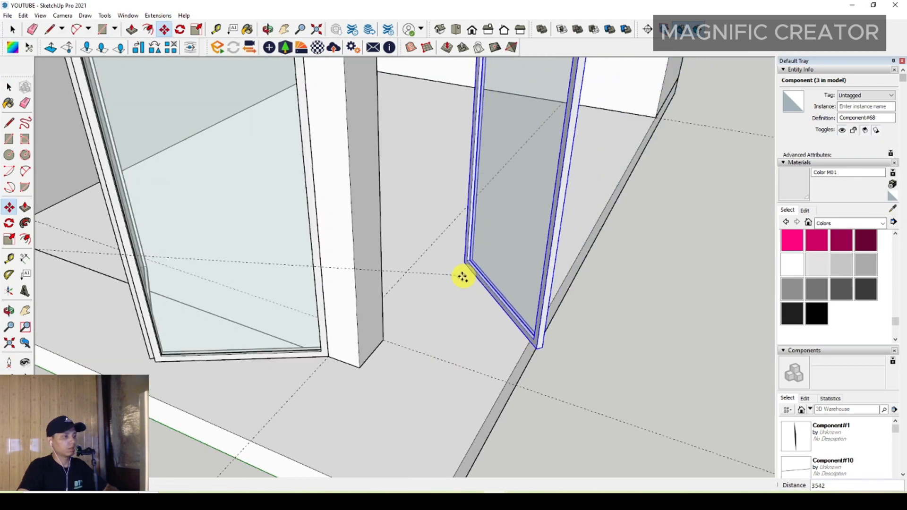
{"action": "left_click", "coordinate": [462, 277]}
{"action": "key", "text": "space"}
{"action": "scroll", "coordinate": [442, 341], "scroll_direction": "up", "scroll_amount": 2}
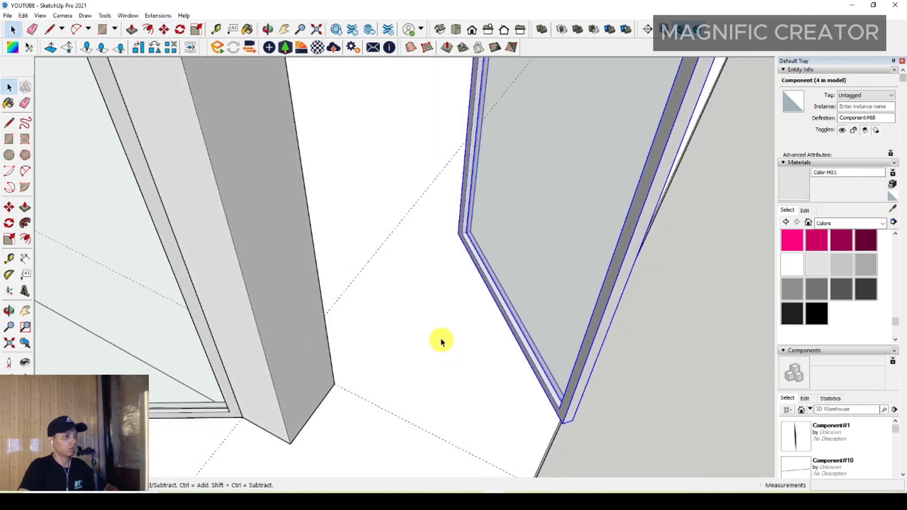
- Rotate the new panel about 131.5 degrees around its inner lower corner to line up with the adjacent opening
{"action": "left_click", "coordinate": [9, 222]}
{"action": "scroll", "coordinate": [461, 234], "scroll_direction": "up", "scroll_amount": 1}
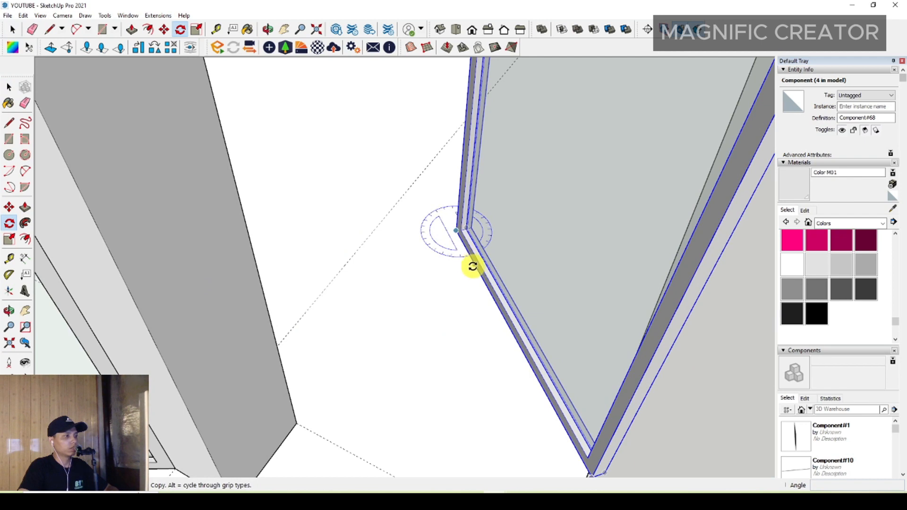
{"action": "left_click", "coordinate": [472, 266]}
{"action": "scroll", "coordinate": [510, 294], "scroll_direction": "down", "scroll_amount": 1}
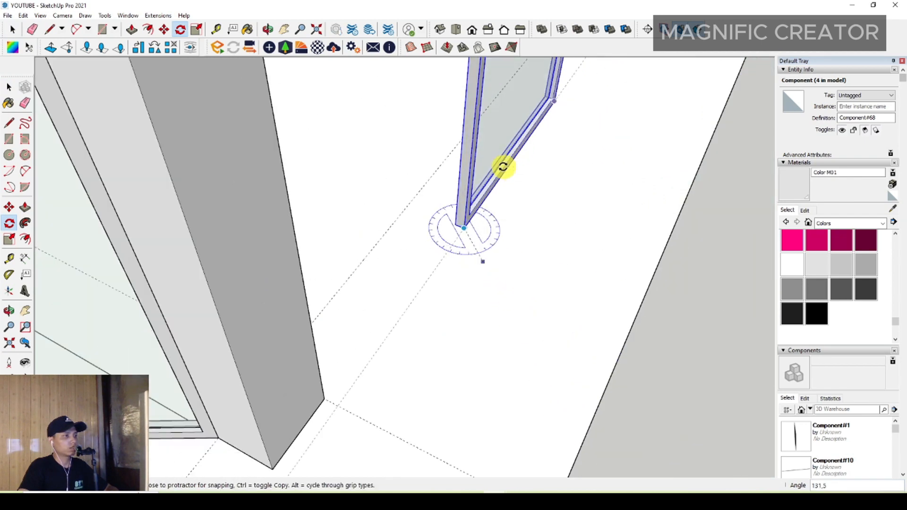
{"action": "left_click", "coordinate": [503, 166]}
{"action": "key", "text": "space"}
- Move the rotated panel by its lower outer corner onto the corner column's lower corner
{"action": "scroll", "coordinate": [492, 223], "scroll_direction": "down", "scroll_amount": 1}
{"action": "middle_click_drag", "start_coordinate": [492, 222], "coordinate": [240, 279]}
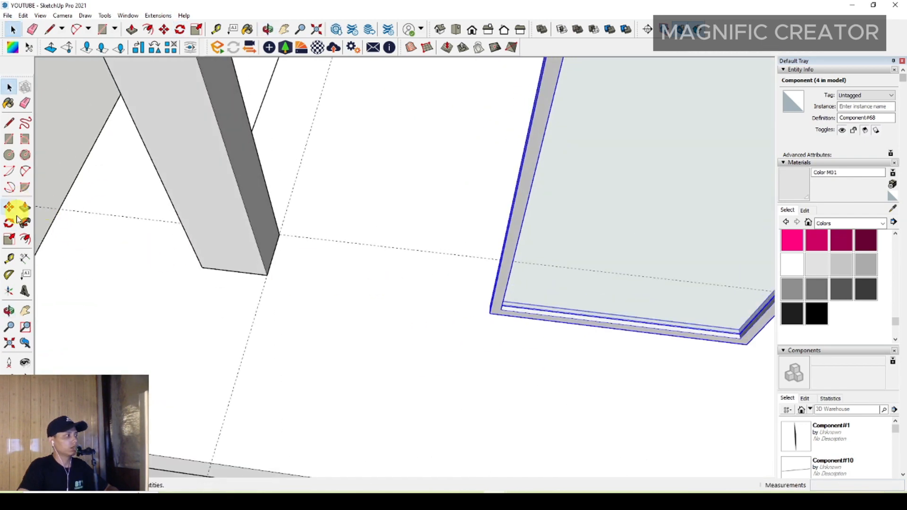
{"action": "middle_click_drag", "start_coordinate": [451, 306], "coordinate": [500, 312]}
{"action": "left_click", "coordinate": [500, 312]}
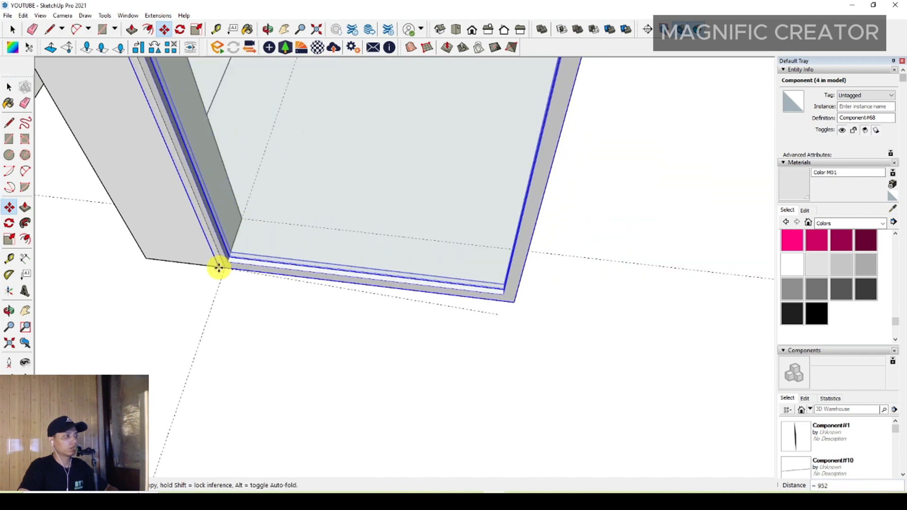
{"action": "left_click", "coordinate": [224, 269]}
{"action": "key", "text": "space"}
- Copy the panel beside the column three times edge to edge along the opening towards the far wall
{"action": "scroll", "coordinate": [330, 294], "scroll_direction": "down", "scroll_amount": 5}
{"action": "middle_click_drag", "start_coordinate": [328, 296], "coordinate": [397, 247]}
{"action": "scroll", "coordinate": [340, 330], "scroll_direction": "up", "scroll_amount": 1}
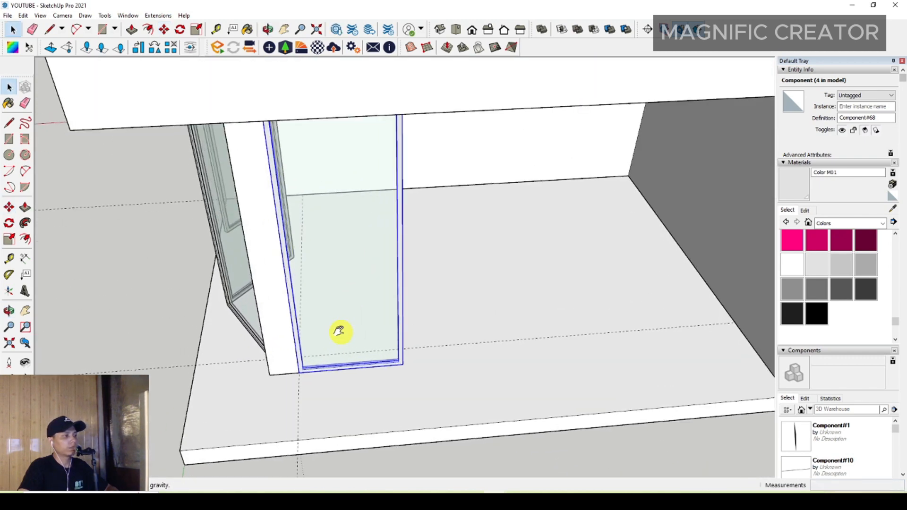
{"action": "middle_click_drag", "start_coordinate": [341, 330], "coordinate": [387, 357]}
{"action": "scroll", "coordinate": [373, 289], "scroll_direction": "up", "scroll_amount": 1}
{"action": "middle_click_drag", "start_coordinate": [373, 290], "coordinate": [353, 262]}
{"action": "left_click", "coordinate": [13, 210]}
{"action": "scroll", "coordinate": [313, 393], "scroll_direction": "up", "scroll_amount": 3}
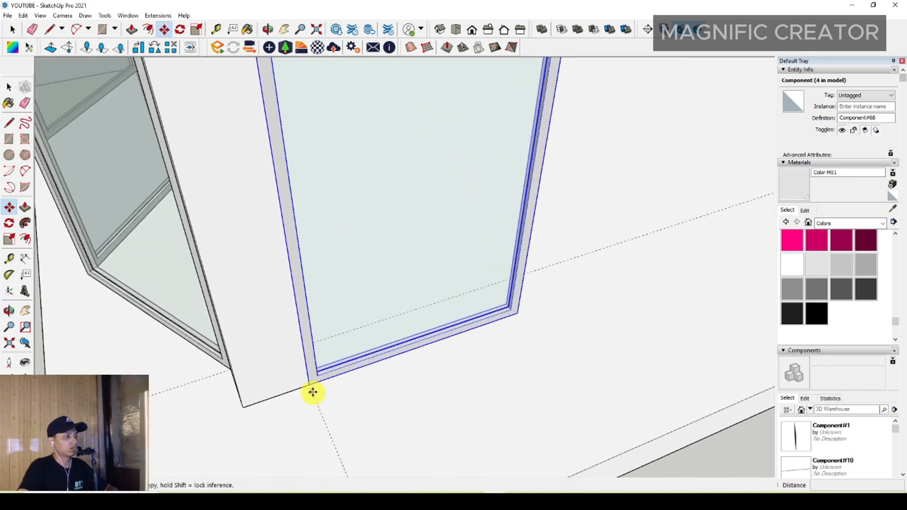
{"action": "left_click_drag", "start_coordinate": [320, 383], "coordinate": [522, 317], "text": "ctrl"}
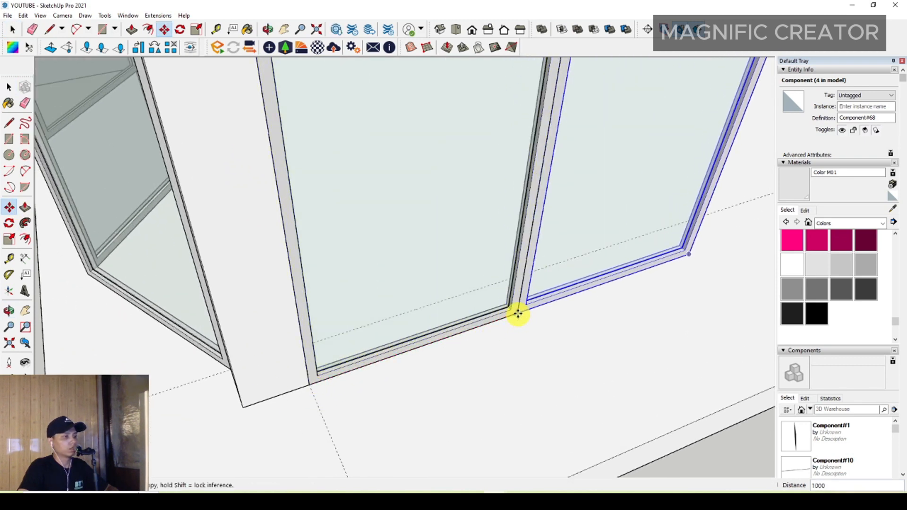
{"action": "left_click", "coordinate": [520, 315], "text": "ctrl"}
{"action": "middle_click_drag", "start_coordinate": [662, 267], "coordinate": [397, 303], "text": "shift"}
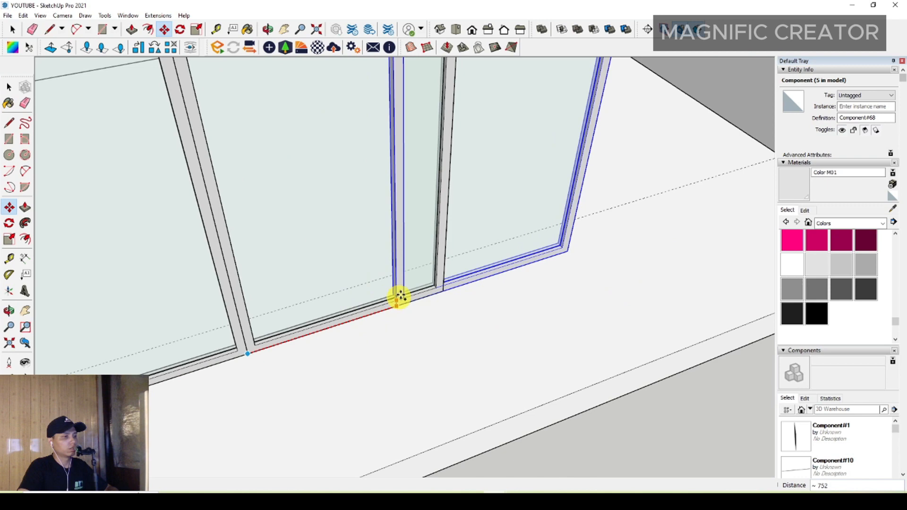
{"action": "left_click", "coordinate": [446, 293], "text": "ctrl"}
{"action": "middle_click_drag", "start_coordinate": [575, 253], "coordinate": [421, 296], "text": "shift"}
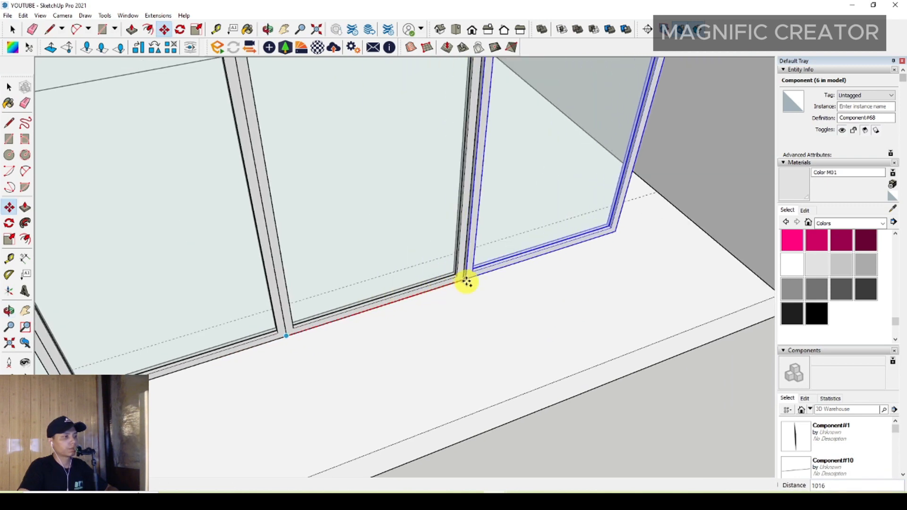
{"action": "left_click", "coordinate": [462, 280]}
{"action": "key", "text": "space"}
- Draw a rectangle on the floor, one frame thick, from the last panel's lower corner to the wall
{"action": "scroll", "coordinate": [548, 262], "scroll_direction": "down", "scroll_amount": 2}
{"action": "middle_click_drag", "start_coordinate": [597, 235], "coordinate": [542, 204]}
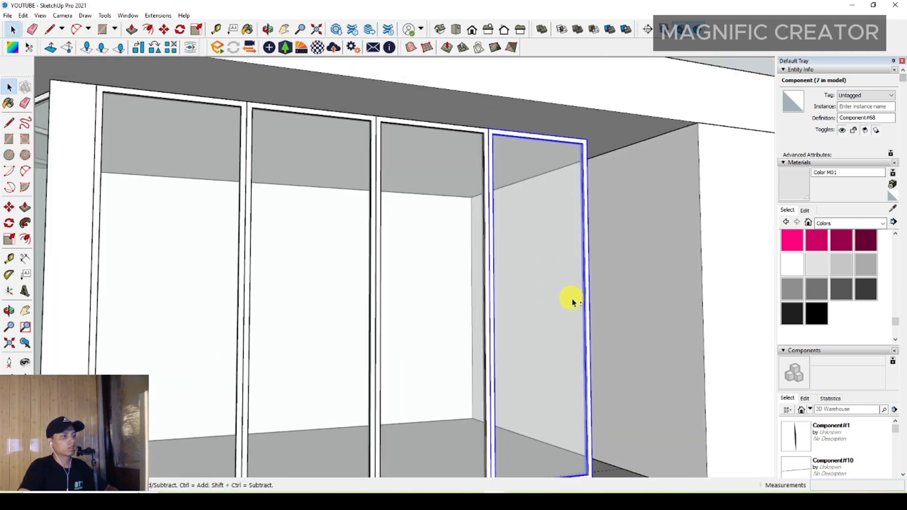
{"action": "middle_click_drag", "start_coordinate": [573, 300], "coordinate": [470, 235], "text": "shift"}
{"action": "scroll", "coordinate": [470, 235], "scroll_direction": "down", "scroll_amount": 1}
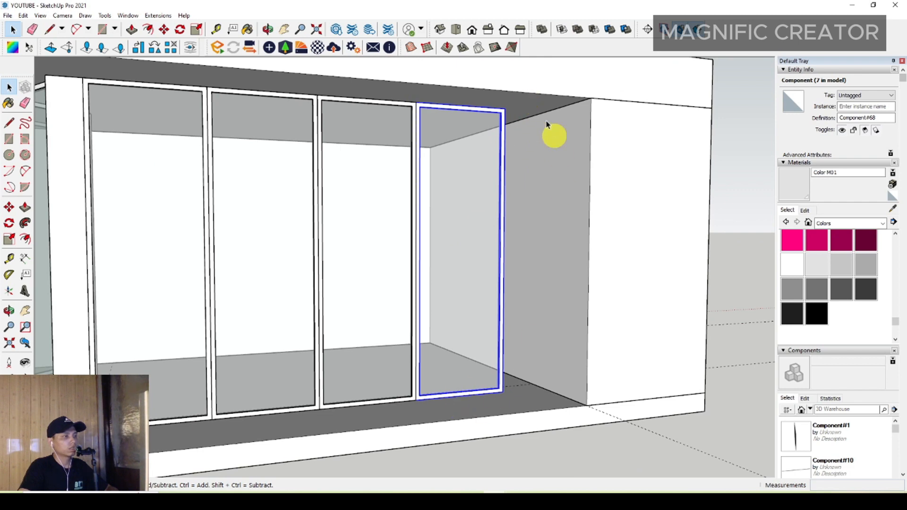
{"action": "scroll", "coordinate": [520, 377], "scroll_direction": "up", "scroll_amount": 2}
{"action": "middle_click_drag", "start_coordinate": [520, 377], "coordinate": [399, 350]}
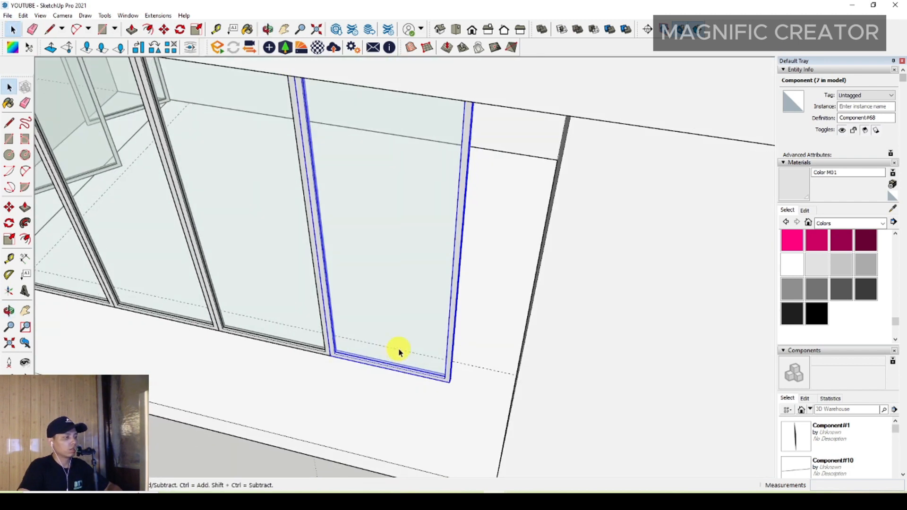
{"action": "scroll", "coordinate": [256, 293], "scroll_direction": "up", "scroll_amount": 2}
{"action": "scroll", "coordinate": [517, 402], "scroll_direction": "up", "scroll_amount": 2}
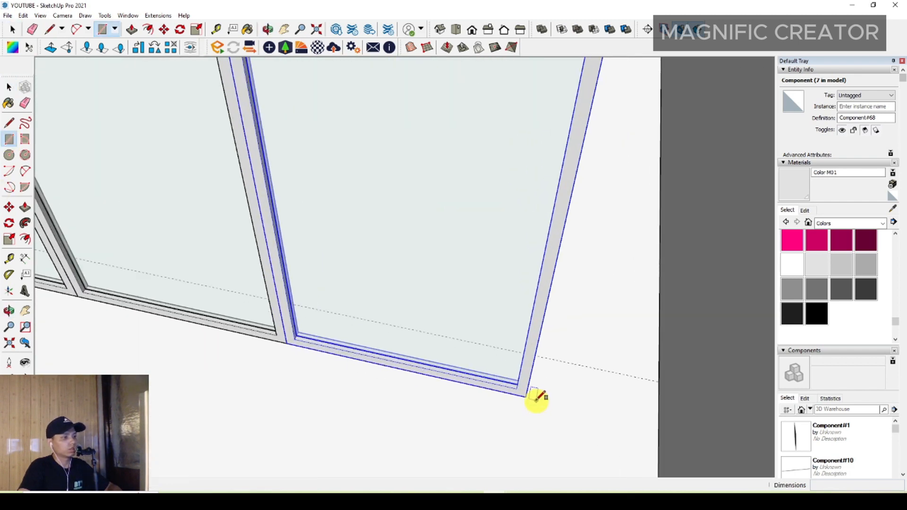
{"action": "left_click", "coordinate": [526, 396]}
{"action": "scroll", "coordinate": [619, 384], "scroll_direction": "up", "scroll_amount": 1}
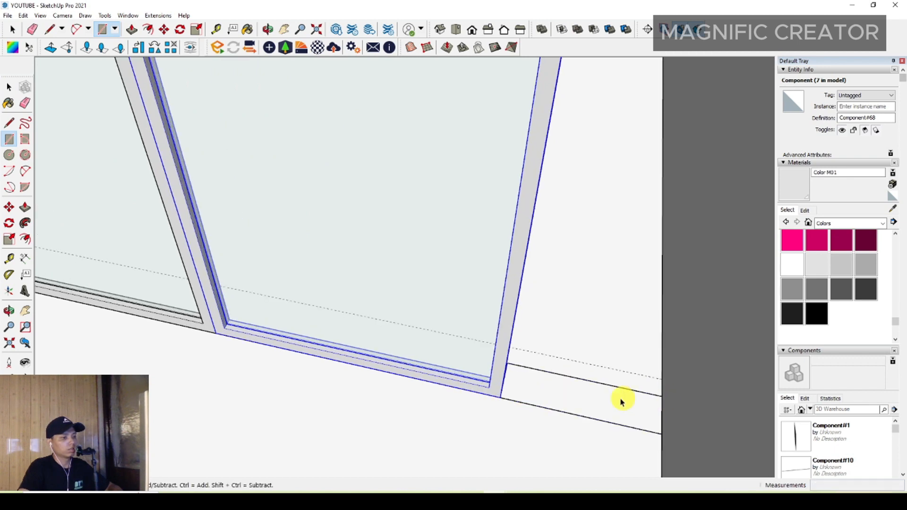
- Extrude the floor rectangle up to the roof's underside and make the resulting filler wall a group
{"action": "scroll", "coordinate": [642, 246], "scroll_direction": "down", "scroll_amount": 3}
{"action": "middle_click_drag", "start_coordinate": [612, 243], "coordinate": [552, 189]}
{"action": "scroll", "coordinate": [641, 120], "scroll_direction": "down", "scroll_amount": 1}
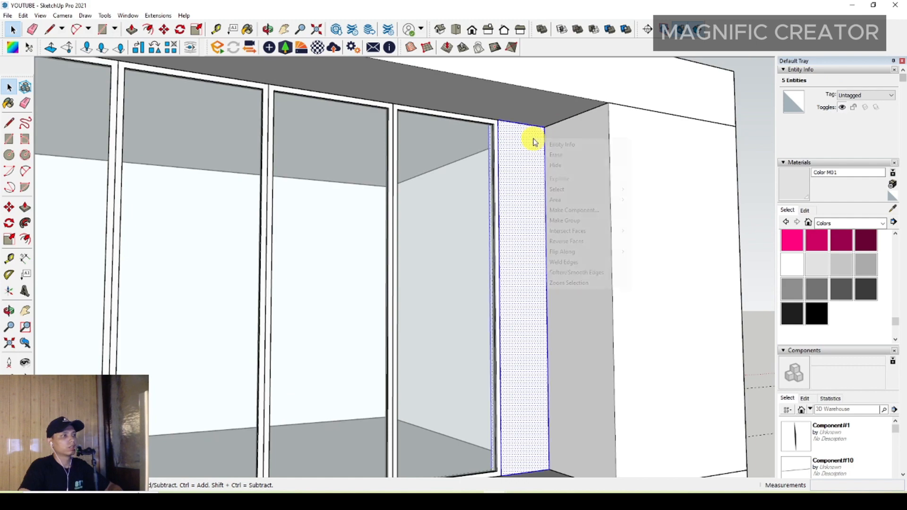
{"action": "left_click", "coordinate": [548, 220]}
- Examine the row of glass panels, the corner column and the filler wall from several outside angles
{"action": "scroll", "coordinate": [513, 229], "scroll_direction": "down", "scroll_amount": 5}
{"action": "scroll", "coordinate": [528, 267], "scroll_direction": "up", "scroll_amount": 2}
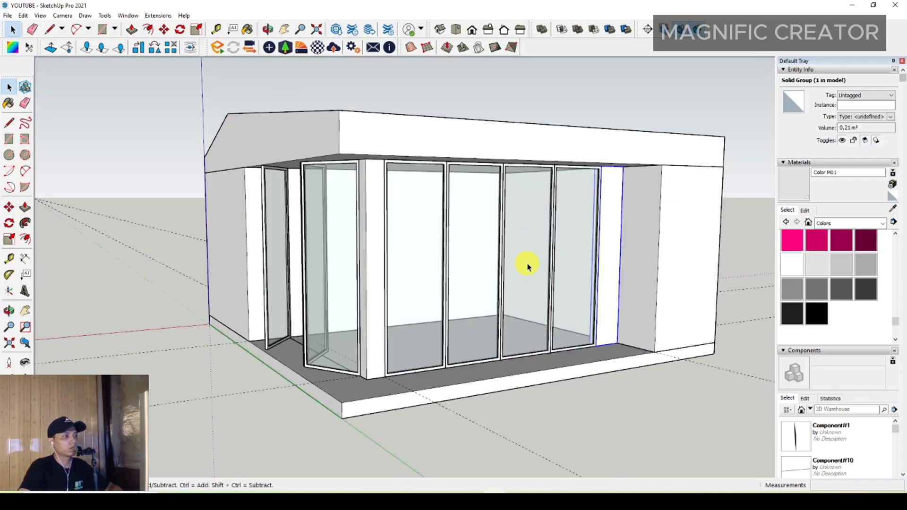
{"action": "scroll", "coordinate": [401, 284], "scroll_direction": "up", "scroll_amount": 3}
{"action": "middle_click_drag", "start_coordinate": [401, 284], "coordinate": [390, 245]}
{"action": "scroll", "coordinate": [610, 234], "scroll_direction": "up", "scroll_amount": 2}
{"action": "scroll", "coordinate": [561, 233], "scroll_direction": "down", "scroll_amount": 1}
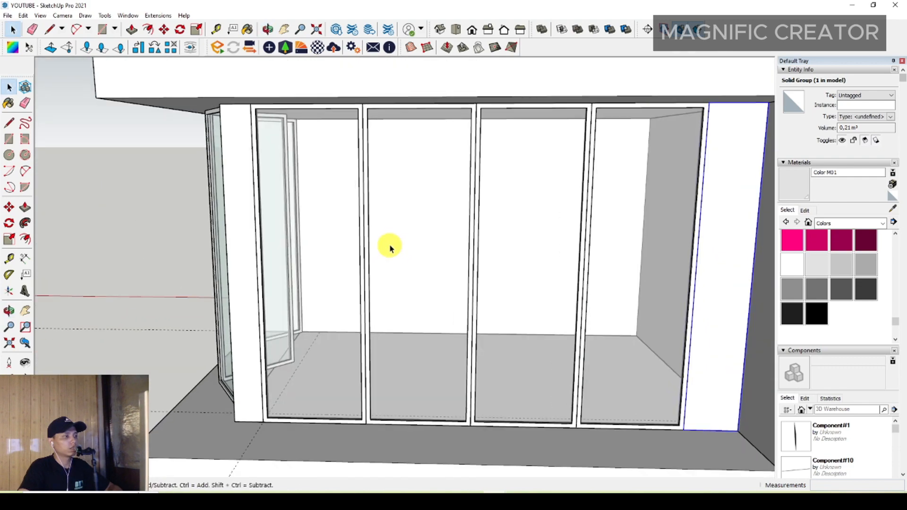
{"action": "scroll", "coordinate": [371, 283], "scroll_direction": "down", "scroll_amount": 2}
{"action": "mouse_move", "coordinate": [371, 284]}
{"action": "middle_mouse_down"}
{"action": "mouse_move", "coordinate": [375, 250]}
{"action": "mouse_move", "coordinate": [543, 245]}
{"action": "middle_mouse_up"}
{"action": "scroll", "coordinate": [486, 269], "scroll_direction": "down", "scroll_amount": 2}
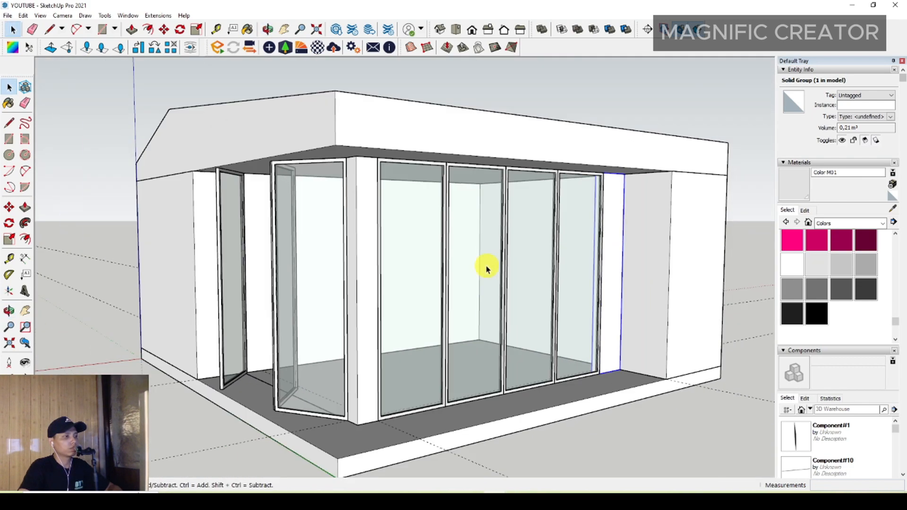
- Delete the two middle glass panels from the row of four between the column and the filler wall
{"action": "scroll", "coordinate": [487, 270], "scroll_direction": "down", "scroll_amount": 1}
{"action": "middle_click_drag", "start_coordinate": [487, 270], "coordinate": [444, 298]}
{"action": "scroll", "coordinate": [483, 322], "scroll_direction": "up", "scroll_amount": 2}
{"action": "scroll", "coordinate": [537, 246], "scroll_direction": "down", "scroll_amount": 2}
{"action": "scroll", "coordinate": [545, 300], "scroll_direction": "up", "scroll_amount": 2}
{"action": "middle_click_drag", "start_coordinate": [545, 299], "coordinate": [417, 348]}
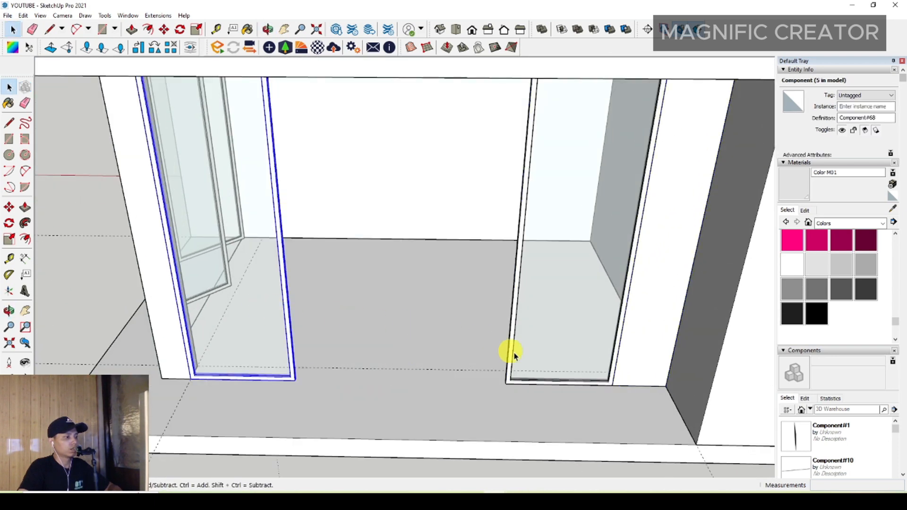
- Rotate the panel beside the filler wall outwards around its lower corner touching that wall
{"action": "middle_click_drag", "start_coordinate": [515, 355], "coordinate": [462, 326]}
{"action": "scroll", "coordinate": [450, 321], "scroll_direction": "up", "scroll_amount": 2}
{"action": "left_click", "coordinate": [478, 320]}
{"action": "scroll", "coordinate": [488, 321], "scroll_direction": "up", "scroll_amount": 1}
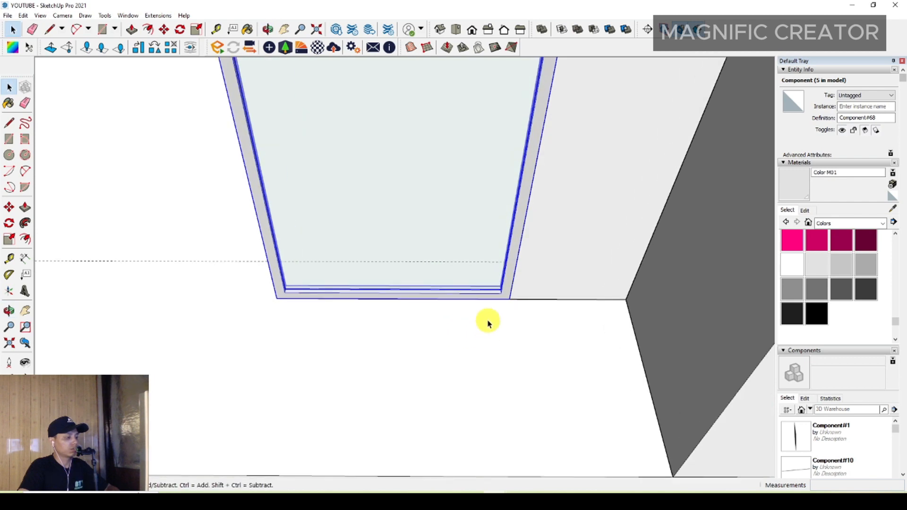
{"action": "scroll", "coordinate": [488, 323], "scroll_direction": "up", "scroll_amount": 1}
{"action": "key", "text": "q"}
{"action": "left_click", "coordinate": [399, 302]}
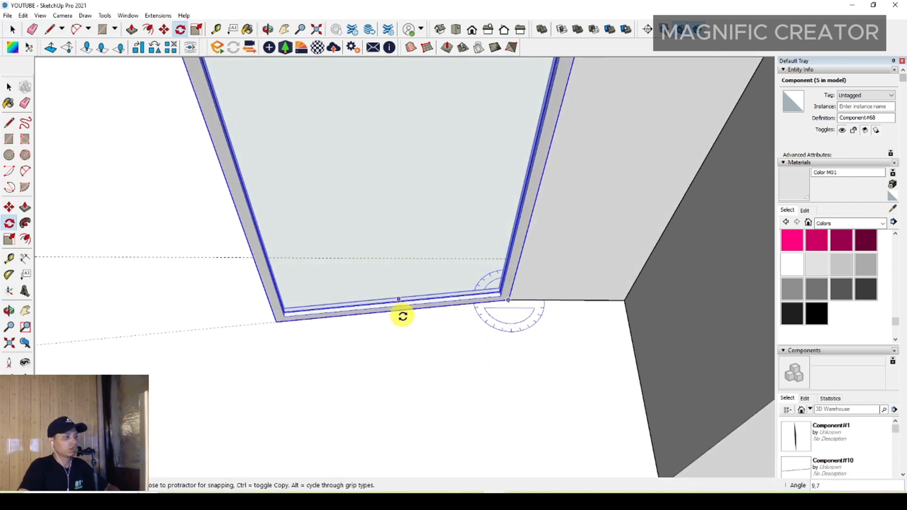
{"action": "left_click", "coordinate": [458, 376]}
{"action": "key", "text": "space"}
- Copy the outward-angled panel sideways along the opening towards the column
{"action": "scroll", "coordinate": [456, 373], "scroll_direction": "down", "scroll_amount": 1}
{"action": "middle_click_drag", "start_coordinate": [455, 370], "coordinate": [487, 302], "text": "shift"}
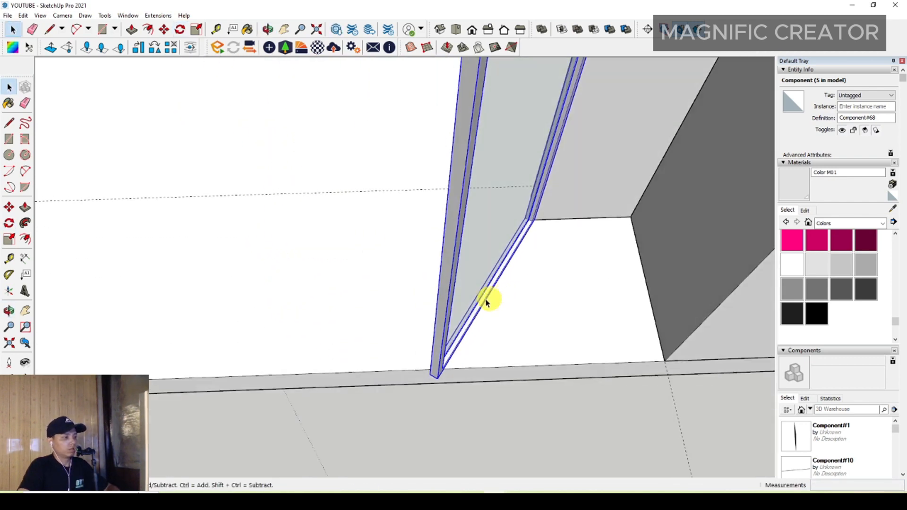
{"action": "middle_click_drag", "start_coordinate": [530, 278], "coordinate": [558, 250]}
{"action": "key", "text": "q"}
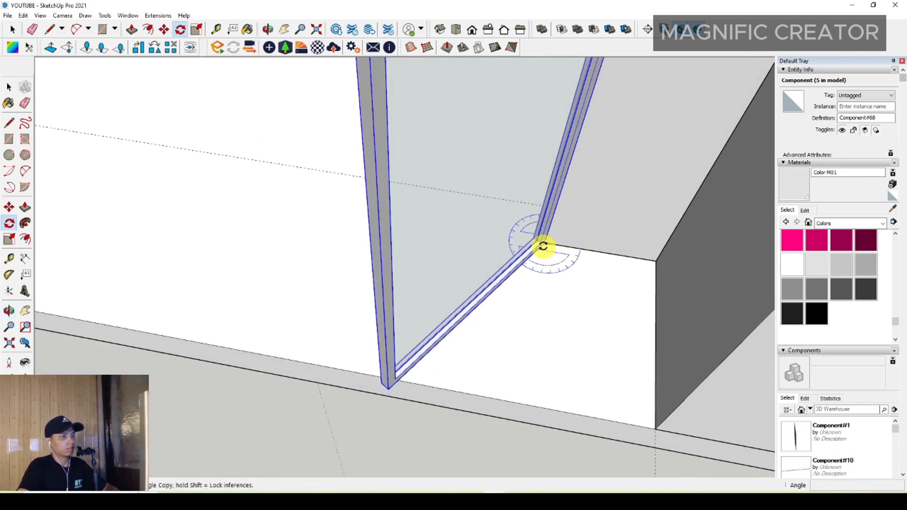
{"action": "middle_click_drag", "start_coordinate": [415, 364], "coordinate": [562, 308]}
{"action": "key", "text": "ctrl"}
{"action": "left_click", "coordinate": [510, 305]}
{"action": "left_click", "coordinate": [405, 321]}
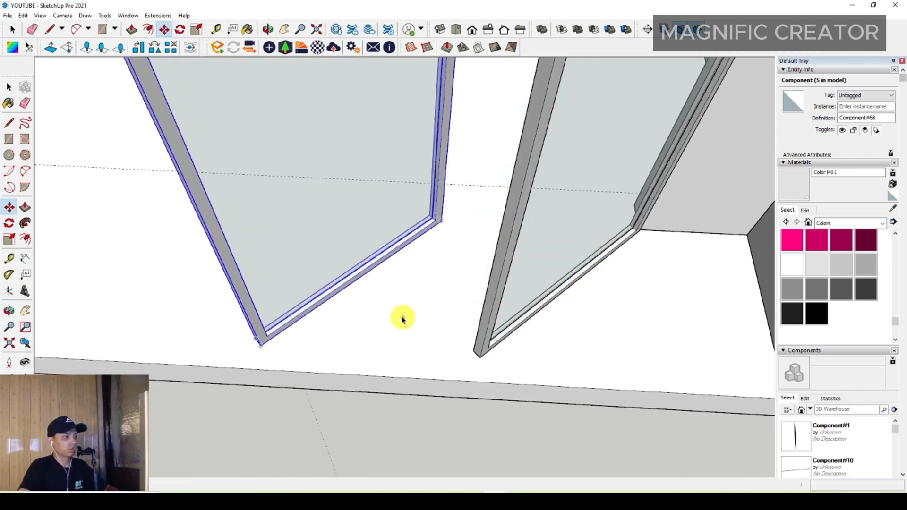
- Rotate the copied panel so it angles the opposite way to the panel beside the filler wall
{"action": "middle_click_drag", "start_coordinate": [402, 320], "coordinate": [381, 292]}
{"action": "key", "text": "q"}
{"action": "left_click", "coordinate": [432, 293]}
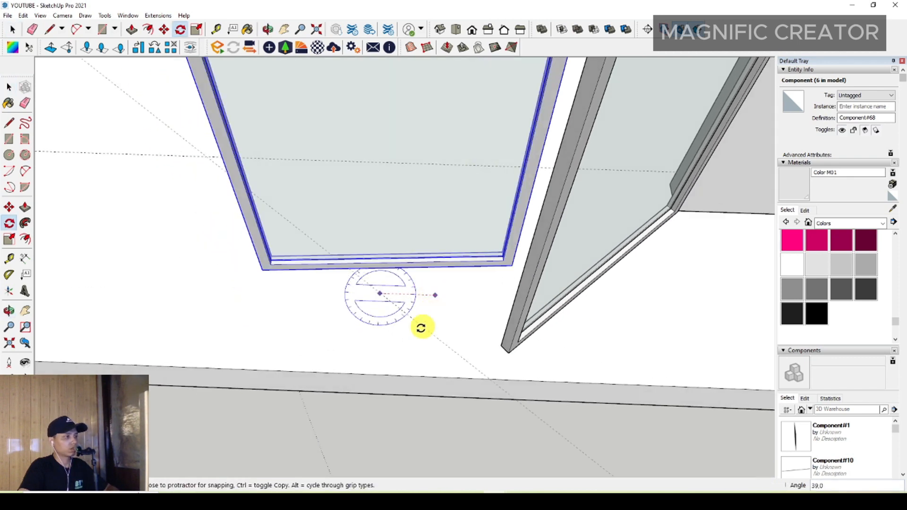
{"action": "left_click", "coordinate": [383, 354]}
{"action": "key", "text": "space"}
- Move the copied panel by its outer lower corner to meet the neighbouring panel's outer corner, forming a folded pair
{"action": "scroll", "coordinate": [504, 355], "scroll_direction": "up", "scroll_amount": 2}
{"action": "middle_click_drag", "start_coordinate": [504, 357], "coordinate": [462, 342]}
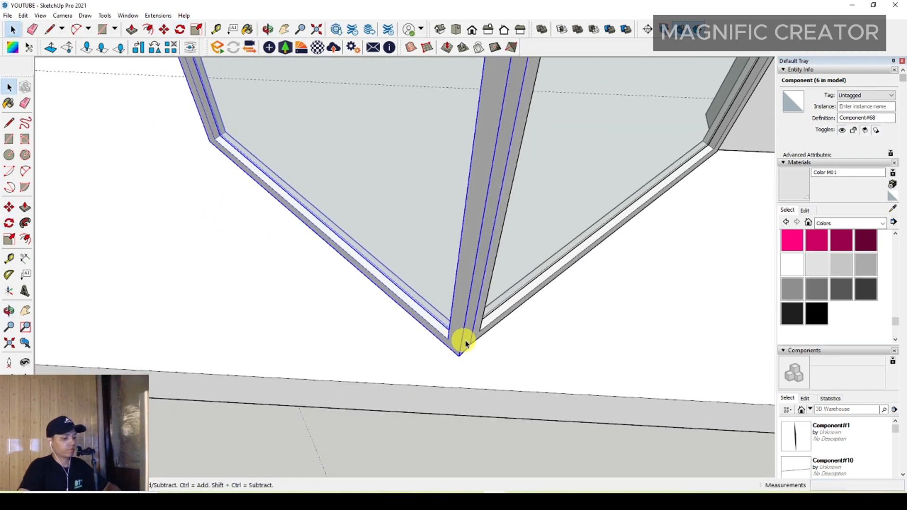
{"action": "scroll", "coordinate": [462, 342], "scroll_direction": "up", "scroll_amount": 1}
{"action": "key", "text": "m"}
{"action": "left_click", "coordinate": [466, 344]}
{"action": "scroll", "coordinate": [440, 326], "scroll_direction": "up", "scroll_amount": 1}
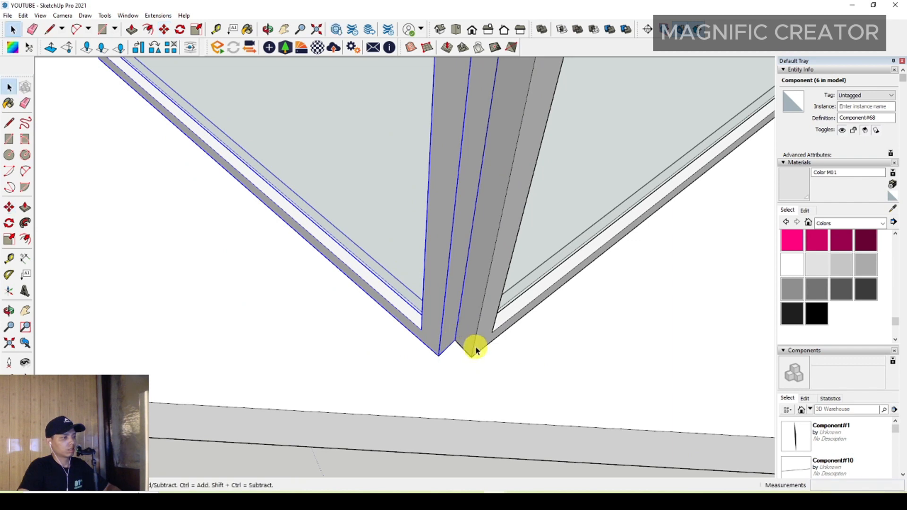
{"action": "scroll", "coordinate": [477, 350], "scroll_direction": "down", "scroll_amount": 3}
{"action": "scroll", "coordinate": [435, 308], "scroll_direction": "down", "scroll_amount": 2}
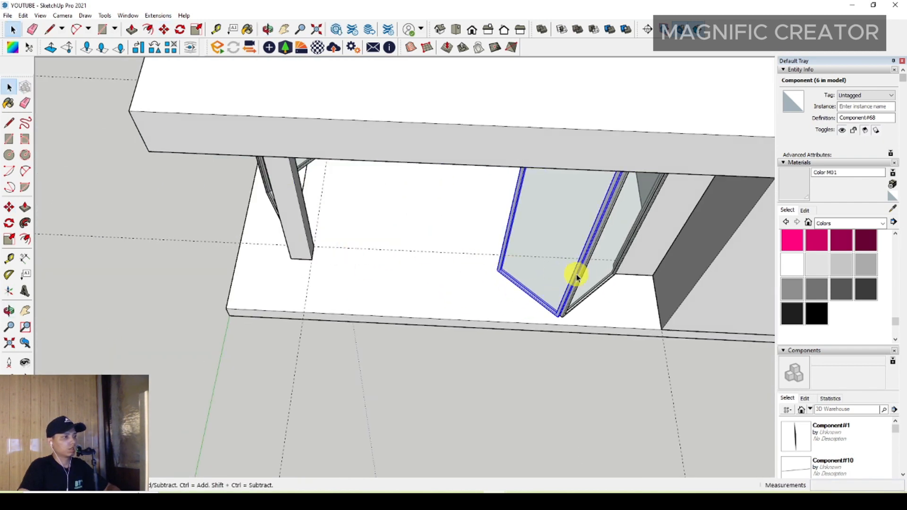
- Copy the folded panel pair along the opening until it meets the corner column
{"action": "scroll", "coordinate": [472, 274], "scroll_direction": "up", "scroll_amount": 1}
{"action": "scroll", "coordinate": [566, 280], "scroll_direction": "up", "scroll_amount": 2}
{"action": "key", "text": "space"}
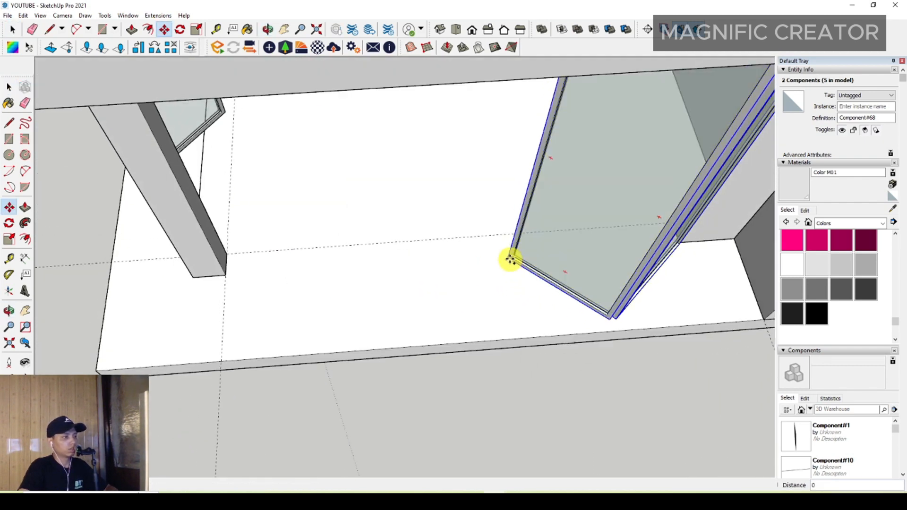
{"action": "scroll", "coordinate": [513, 261], "scroll_direction": "up", "scroll_amount": 2}
{"action": "left_click", "coordinate": [508, 257]}
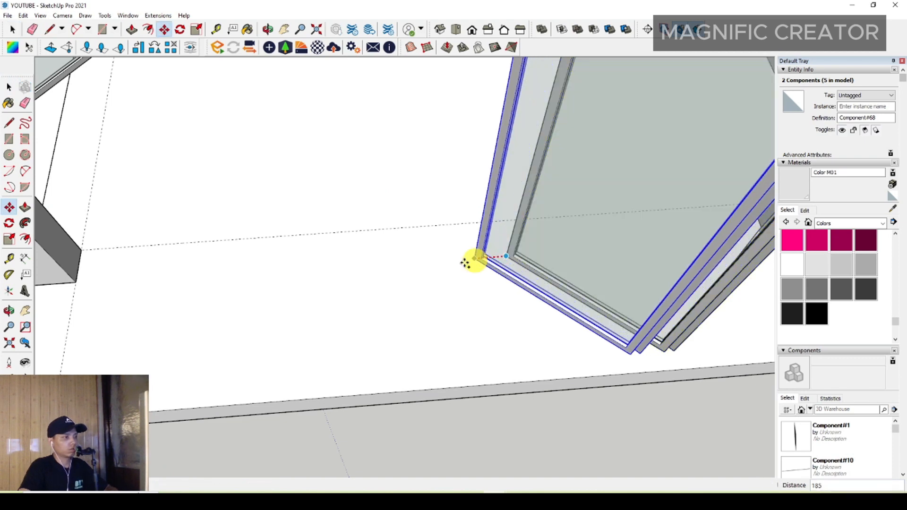
{"action": "middle_click_drag", "start_coordinate": [453, 262], "coordinate": [768, 204], "text": "shift"}
{"action": "scroll", "coordinate": [489, 199], "scroll_direction": "down", "scroll_amount": 1}
{"action": "scroll", "coordinate": [482, 208], "scroll_direction": "up", "scroll_amount": 1}
{"action": "left_click", "coordinate": [406, 221]}
{"action": "key", "text": "space"}
{"action": "scroll", "coordinate": [416, 232], "scroll_direction": "up", "scroll_amount": 1}
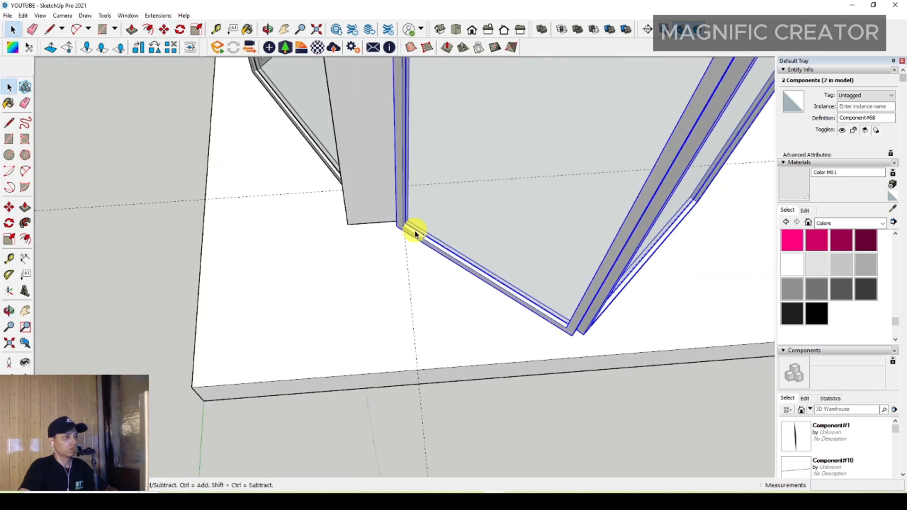
- Align the copied pair's lower frame corner with the corner of the column
{"action": "middle_click_drag", "start_coordinate": [415, 232], "coordinate": [434, 229]}
{"action": "scroll", "coordinate": [435, 230], "scroll_direction": "down", "scroll_amount": 2}
{"action": "scroll", "coordinate": [360, 280], "scroll_direction": "up", "scroll_amount": 5}
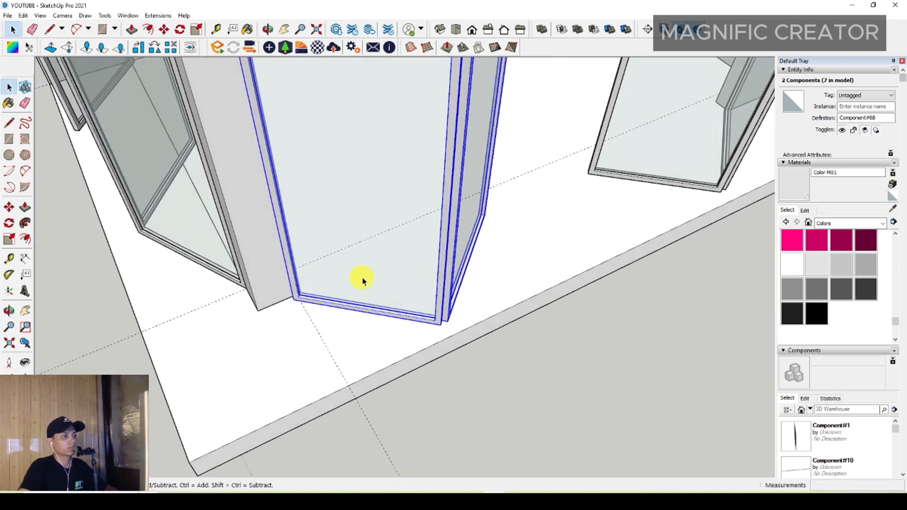
{"action": "key", "text": "m"}
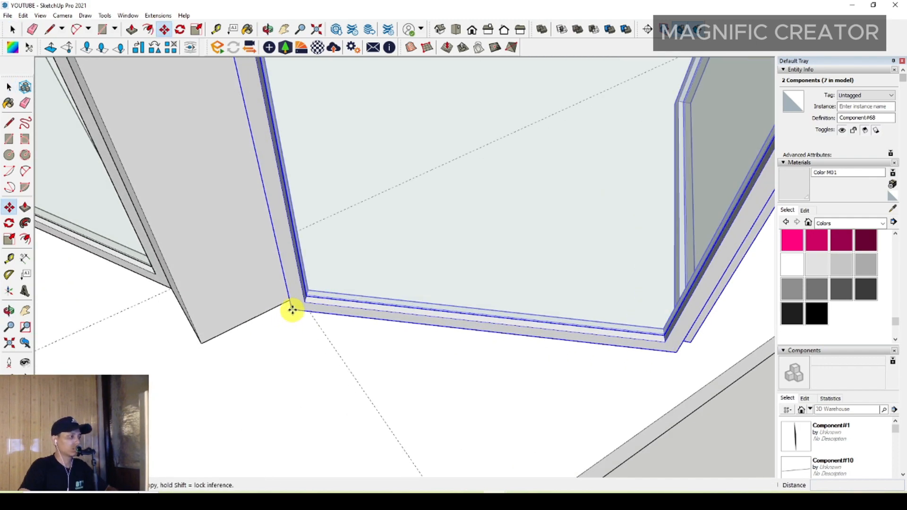
{"action": "scroll", "coordinate": [292, 309], "scroll_direction": "down", "scroll_amount": 8}
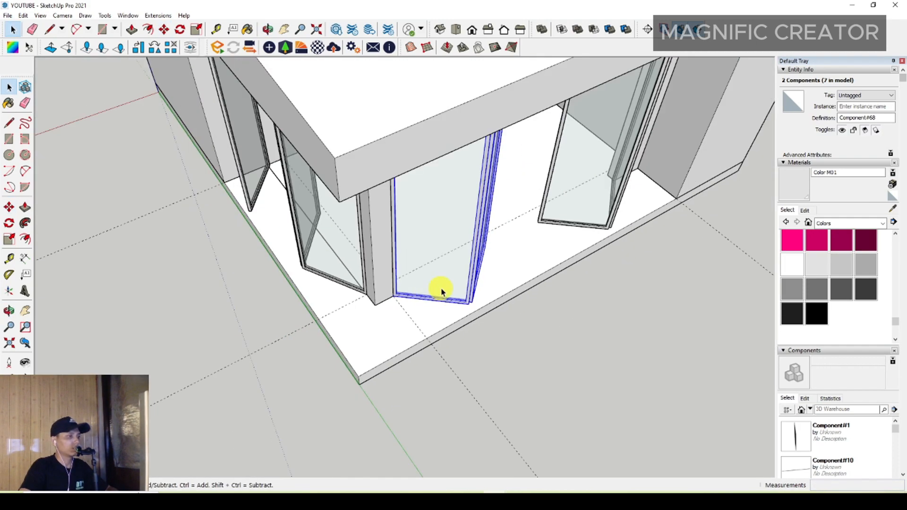
{"action": "middle_click_drag", "start_coordinate": [438, 290], "coordinate": [486, 159]}
{"action": "middle_click_drag", "start_coordinate": [403, 275], "coordinate": [345, 359]}
{"action": "scroll", "coordinate": [343, 354], "scroll_direction": "up", "scroll_amount": 4}
{"action": "key", "text": "l"}
{"action": "scroll", "coordinate": [340, 356], "scroll_direction": "up", "scroll_amount": 3}
{"action": "scroll", "coordinate": [308, 358], "scroll_direction": "down", "scroll_amount": 4}
{"action": "scroll", "coordinate": [91, 373], "scroll_direction": "up", "scroll_amount": 3}
{"action": "scroll", "coordinate": [443, 326], "scroll_direction": "up", "scroll_amount": 3}
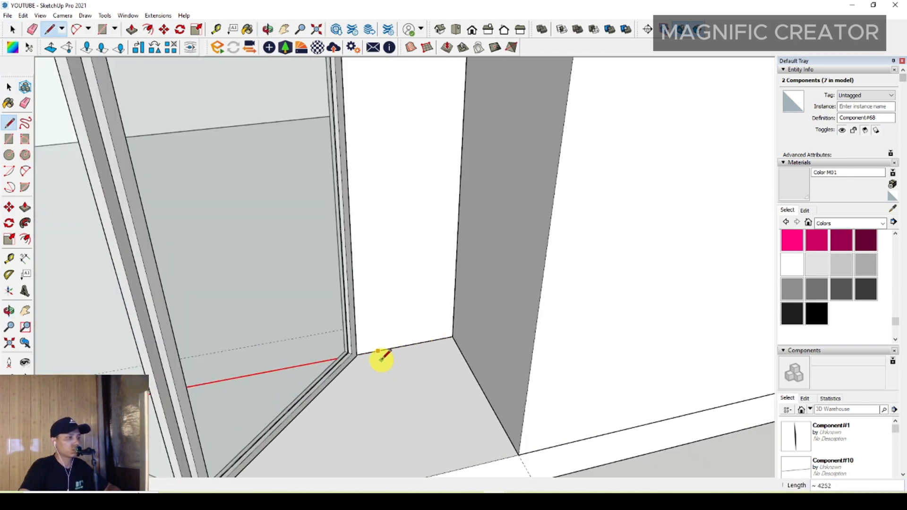
{"action": "key", "text": "space"}
- Move the folded pair beside the filler wall so its lower frame corner touches the wall edge, and clear the selection
{"action": "scroll", "coordinate": [454, 314], "scroll_direction": "down", "scroll_amount": 6}
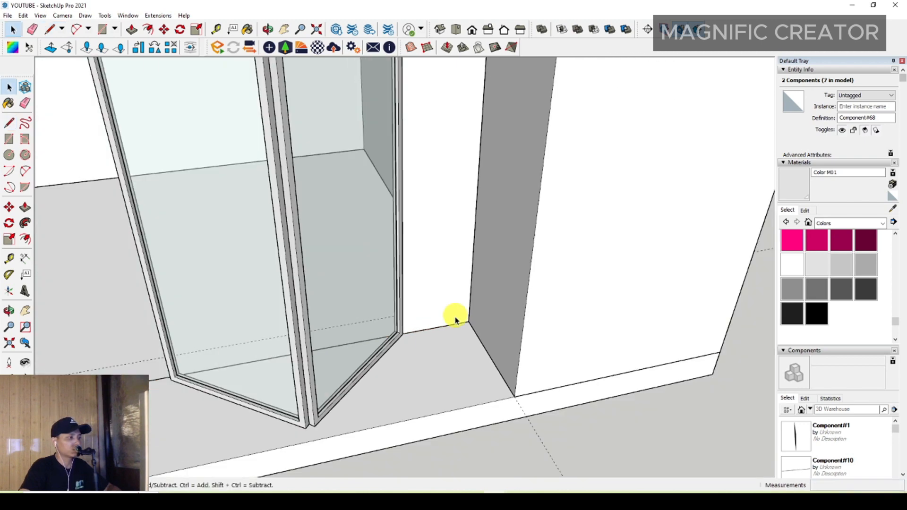
{"action": "scroll", "coordinate": [429, 348], "scroll_direction": "up", "scroll_amount": 5}
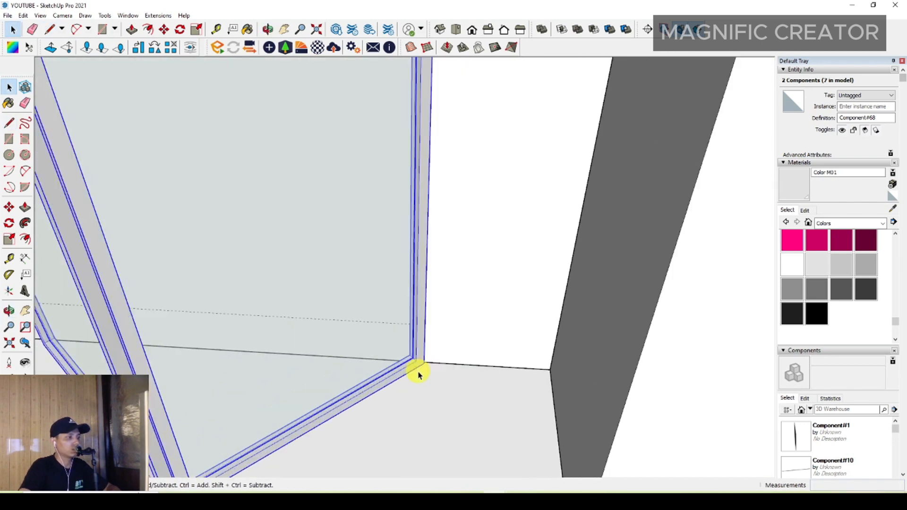
{"action": "key", "text": "m"}
{"action": "left_click", "coordinate": [424, 347]}
{"action": "scroll", "coordinate": [424, 347], "scroll_direction": "up", "scroll_amount": 3}
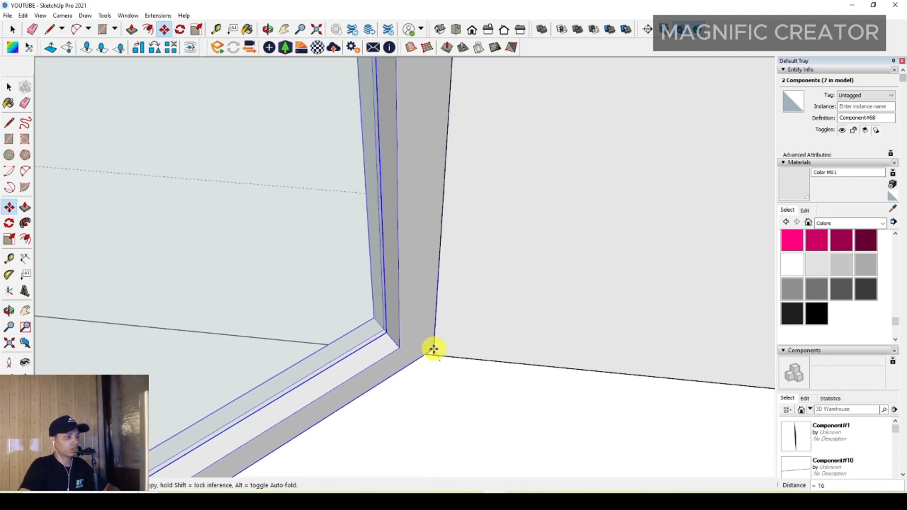
{"action": "scroll", "coordinate": [538, 340], "scroll_direction": "down", "scroll_amount": 7}
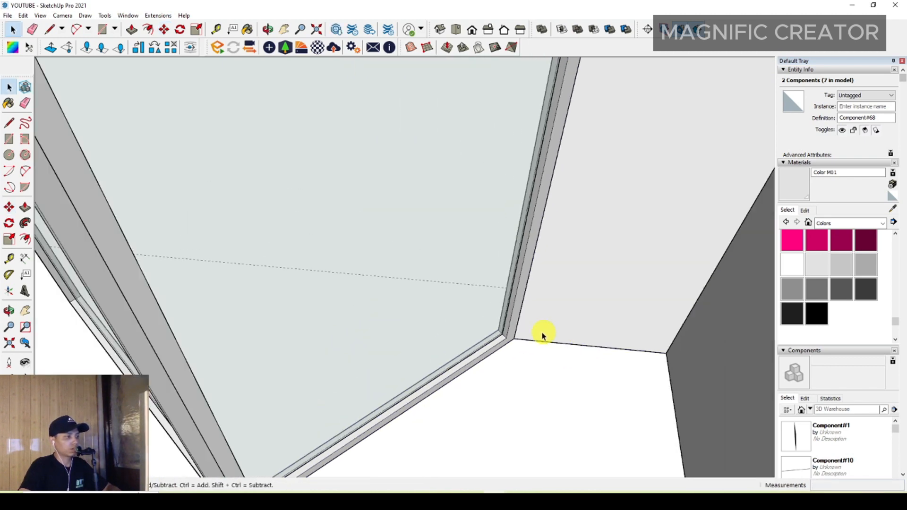
{"action": "key", "text": "ctrl+t"}
- Draw a closed L-shaped deck outline on the ground around the slab's two open sides
{"action": "middle_click_drag", "start_coordinate": [399, 328], "coordinate": [558, 231]}
{"action": "middle_click_drag", "start_coordinate": [478, 196], "coordinate": [348, 361]}
{"action": "key", "text": "l"}
{"action": "left_click", "coordinate": [215, 328]}
{"action": "scroll", "coordinate": [156, 340], "scroll_direction": "down", "scroll_amount": 1}
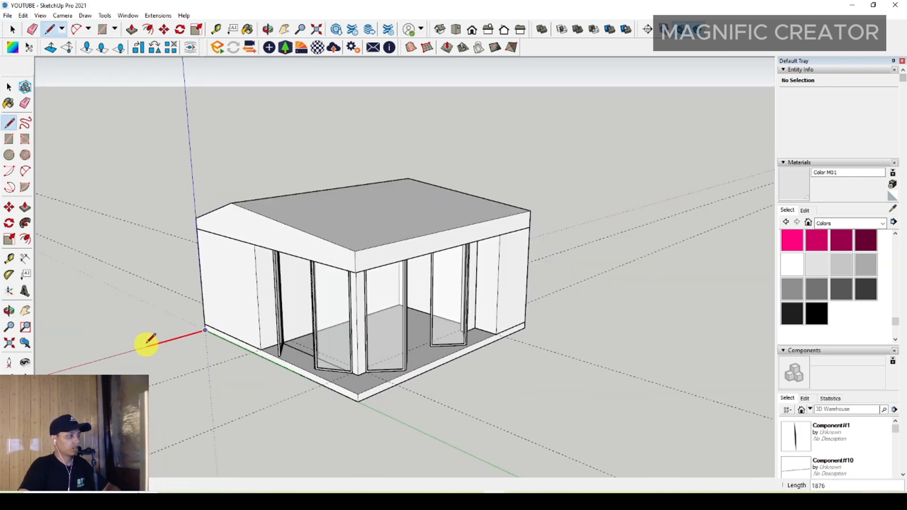
{"action": "left_click", "coordinate": [126, 350]}
{"action": "scroll", "coordinate": [132, 359], "scroll_direction": "down", "scroll_amount": 1}
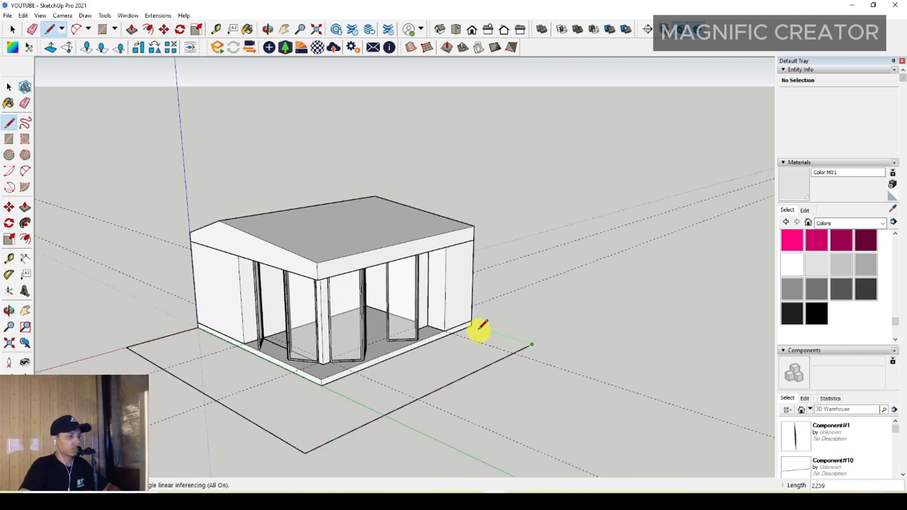
{"action": "left_click", "coordinate": [199, 325]}
{"action": "key", "text": "space"}
- Extrude the L-shaped deck face downwards into a thin platform and make all its geometry a group
{"action": "scroll", "coordinate": [399, 324], "scroll_direction": "up", "scroll_amount": 3}
{"action": "key", "text": "p"}
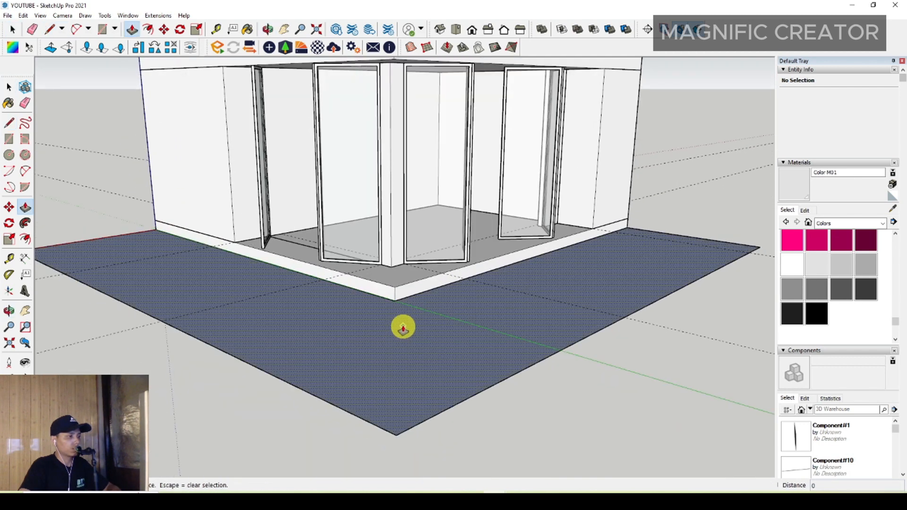
{"action": "left_click", "coordinate": [404, 327]}
{"action": "left_click", "coordinate": [410, 338]}
{"action": "key", "text": "space"}
{"action": "triple_click", "coordinate": [428, 321]}
{"action": "right_click", "coordinate": [428, 320]}
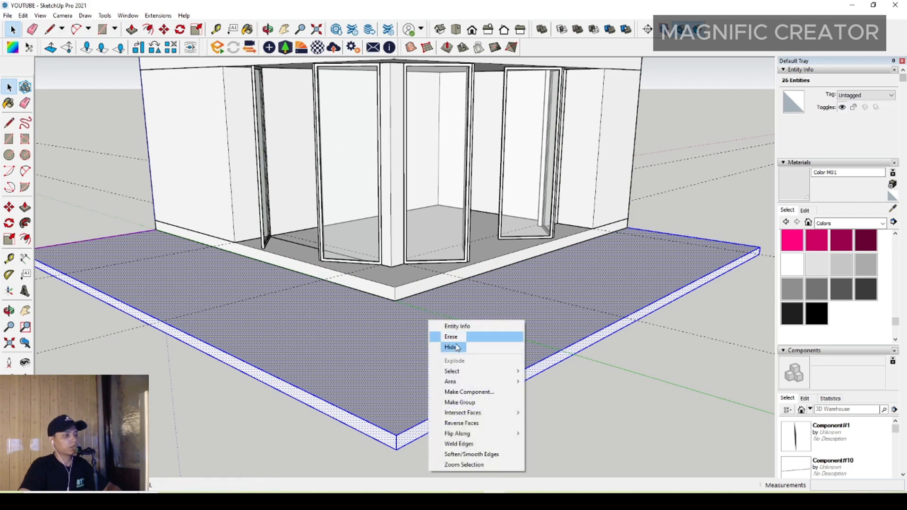
{"action": "left_click", "coordinate": [463, 403]}
- Split the deck's top face inside the group with a diagonal line from the slab corner to the deck's outer corner
{"action": "middle_click_drag", "start_coordinate": [462, 401], "coordinate": [676, 305]}
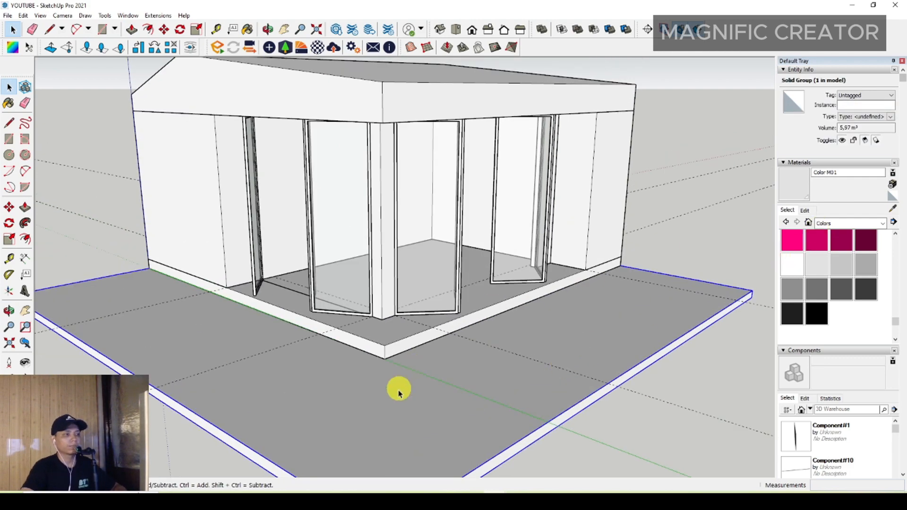
{"action": "middle_click_drag", "start_coordinate": [398, 391], "coordinate": [452, 314]}
{"action": "triple_click", "coordinate": [440, 319]}
{"action": "key", "text": "l"}
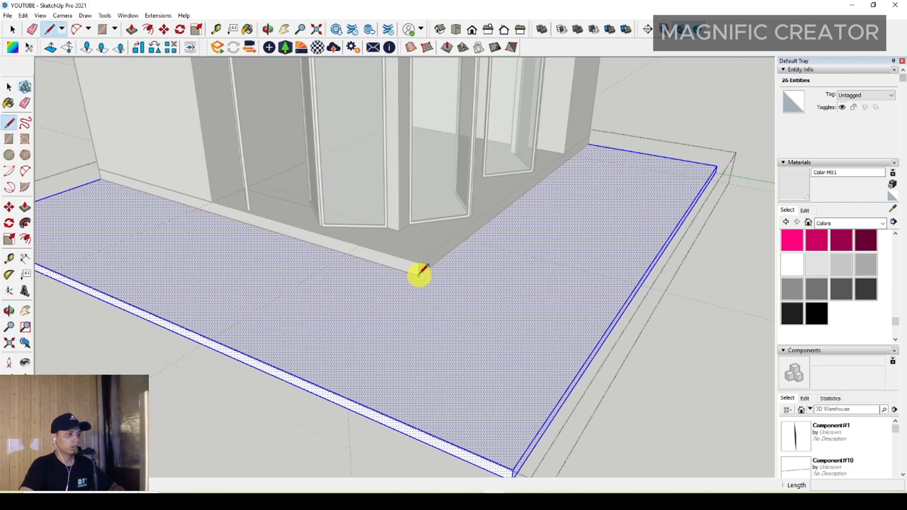
{"action": "left_click", "coordinate": [422, 271]}
{"action": "scroll", "coordinate": [430, 288], "scroll_direction": "down", "scroll_amount": 2}
{"action": "left_click", "coordinate": [492, 427]}
{"action": "key", "text": "space"}
- Apply the Cladding Siding Tan material from Brick, Cladding and Siding to both halves of the deck's top
{"action": "left_click", "coordinate": [488, 324]}
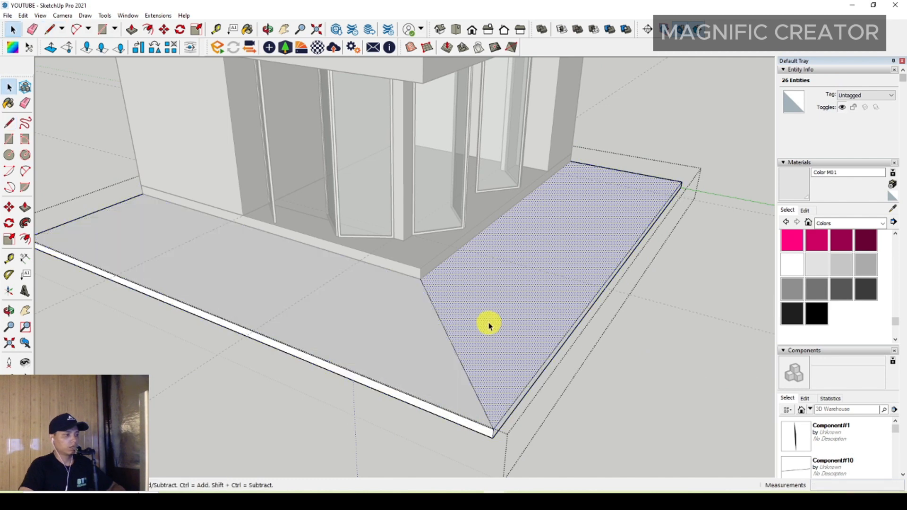
{"action": "middle_click_drag", "start_coordinate": [523, 289], "coordinate": [715, 280]}
{"action": "left_click", "coordinate": [883, 223]}
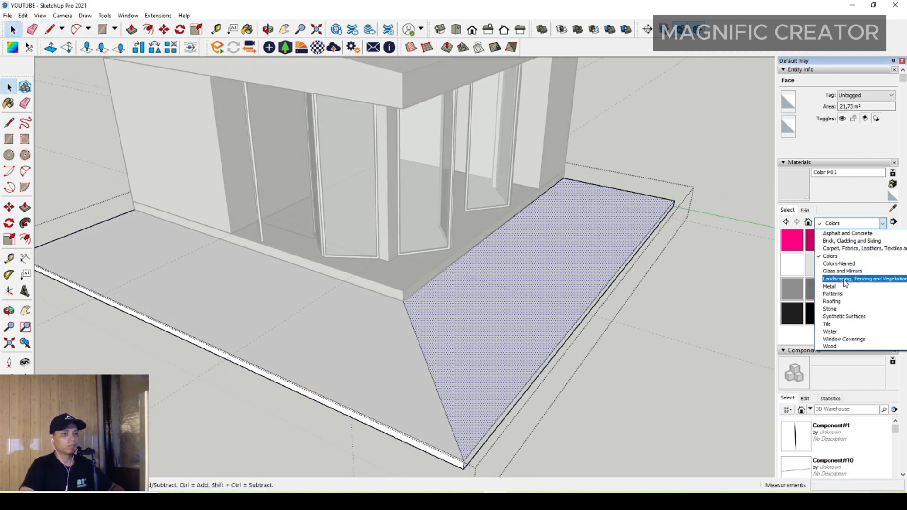
{"action": "scroll", "coordinate": [840, 293], "scroll_direction": "up", "scroll_amount": 1}
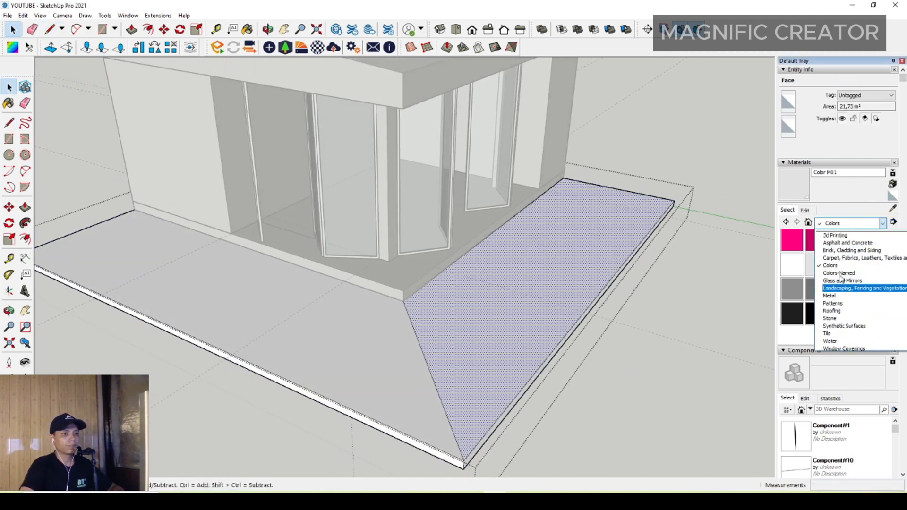
{"action": "left_click", "coordinate": [840, 264]}
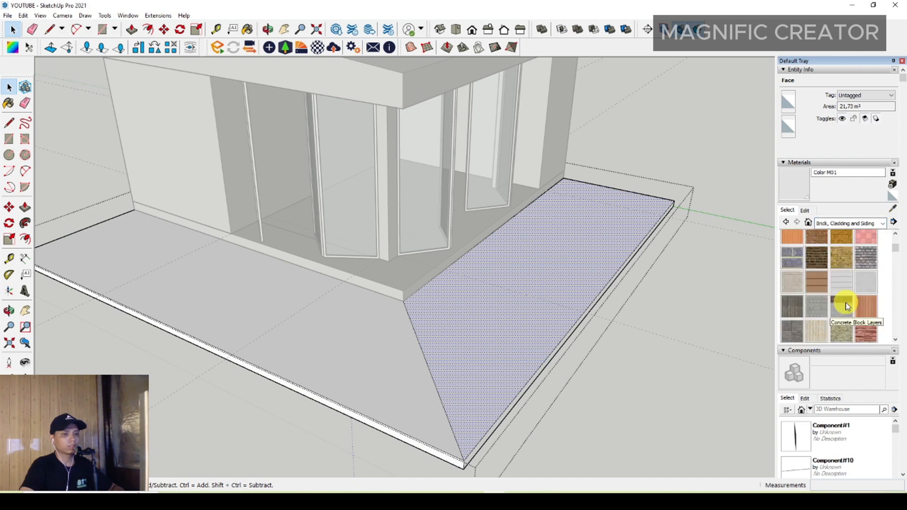
{"action": "left_click", "coordinate": [818, 293]}
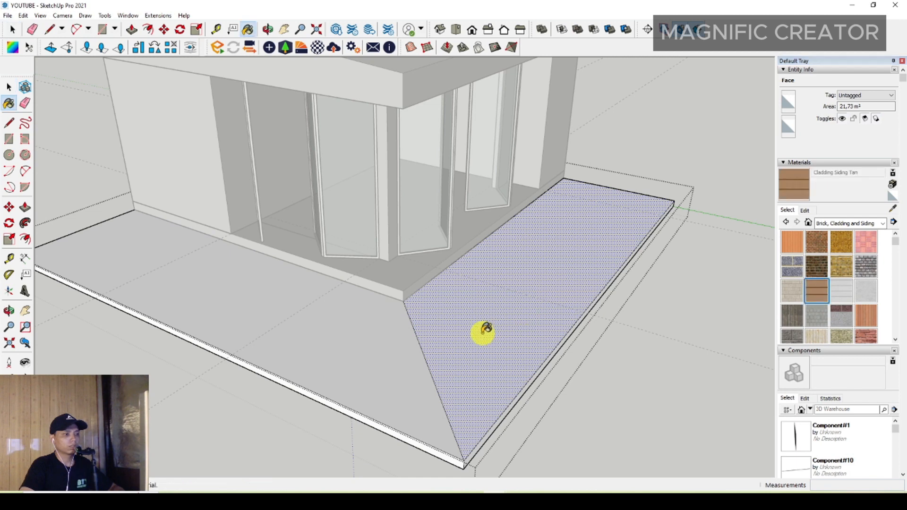
{"action": "left_click", "coordinate": [483, 333]}
{"action": "left_click", "coordinate": [328, 333]}
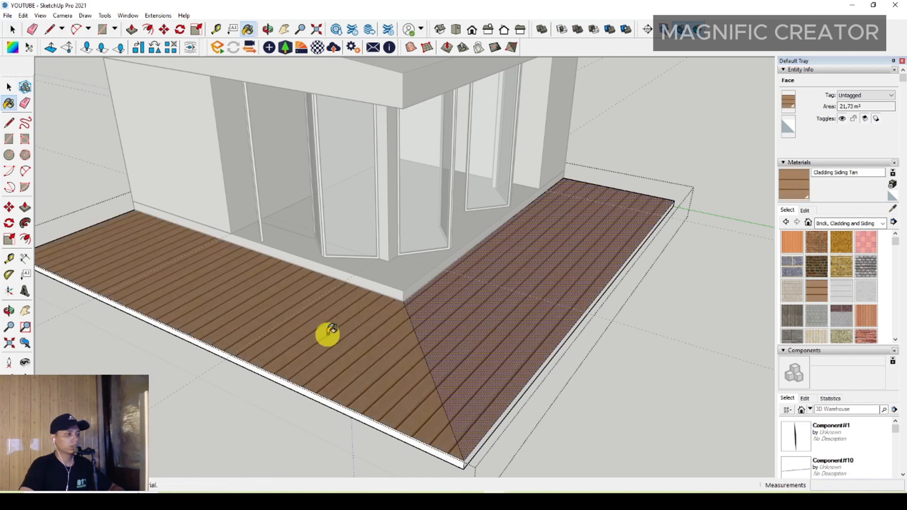
- Reposition the plank texture on the red-axis end's deck half, rotating and shrinking it so the boards run along that side of the slab
{"action": "right_click", "coordinate": [354, 341]}
{"action": "mouse_move", "coordinate": [416, 450]}
{"action": "left_click", "coordinate": [478, 450]}
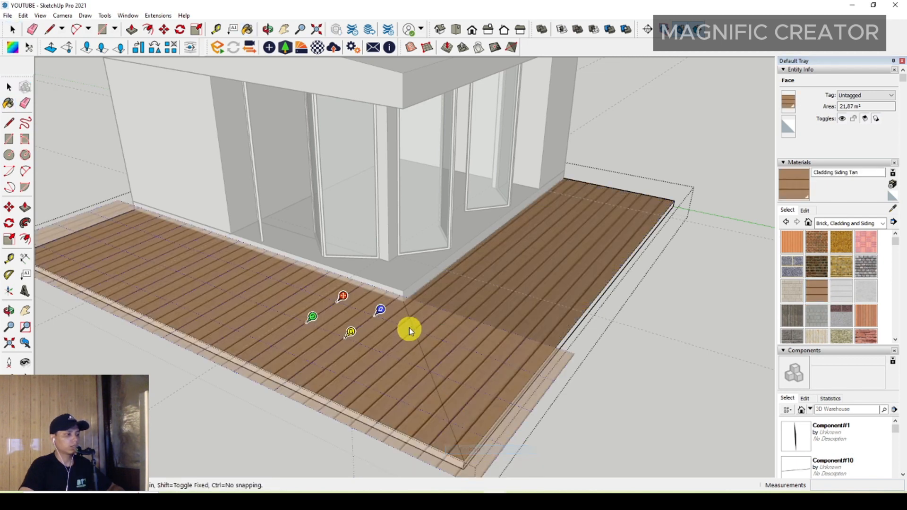
{"action": "middle_click_drag", "start_coordinate": [409, 329], "coordinate": [344, 329]}
{"action": "left_click_drag", "start_coordinate": [348, 321], "coordinate": [389, 312]}
{"action": "key", "text": "Return"}
- Reposition the plank texture on the other deck half, shrinking the boards to match the first half, and leave the group
{"action": "scroll", "coordinate": [421, 322], "scroll_direction": "up", "scroll_amount": 3}
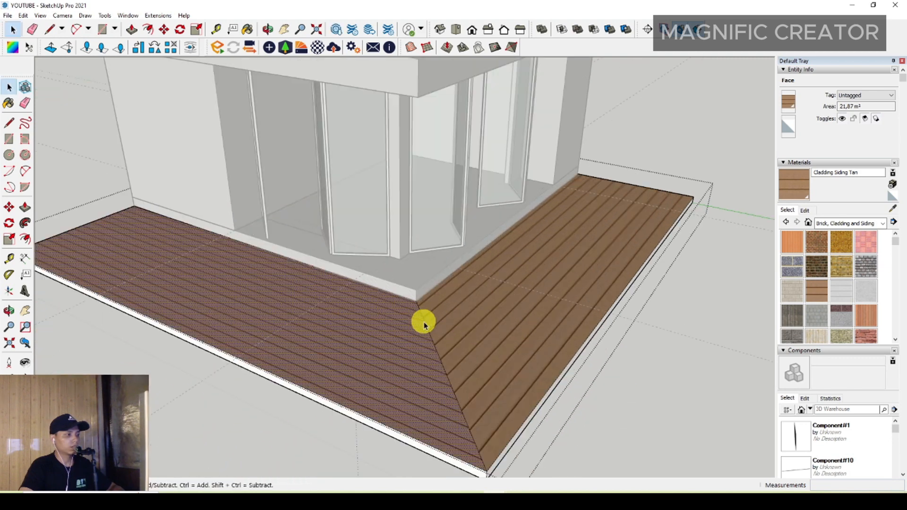
{"action": "right_click", "coordinate": [480, 316]}
{"action": "mouse_move", "coordinate": [534, 432]}
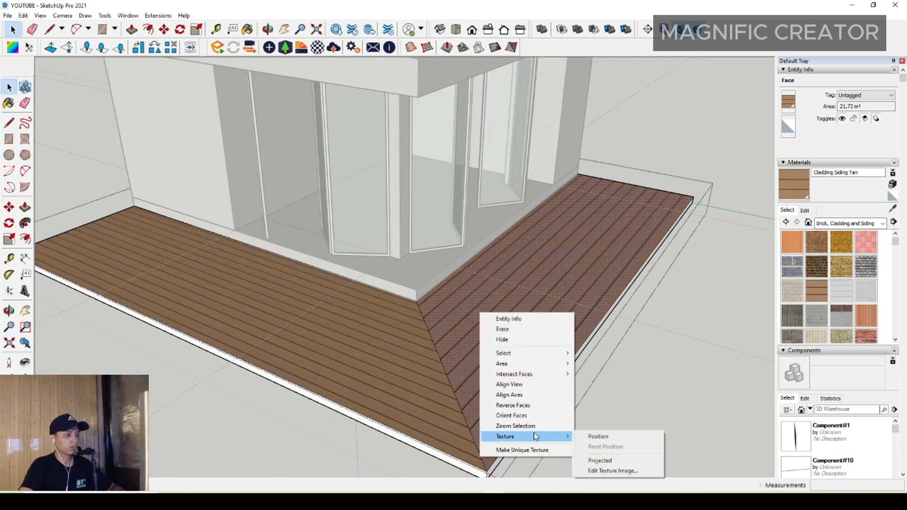
{"action": "left_click", "coordinate": [599, 435]}
{"action": "mouse_move", "coordinate": [470, 302]}
{"action": "left_mouse_down"}
{"action": "mouse_move", "coordinate": [509, 293]}
{"action": "mouse_move", "coordinate": [470, 304]}
{"action": "mouse_move", "coordinate": [465, 296]}
{"action": "left_mouse_up"}
{"action": "key", "text": "Return"}
{"action": "scroll", "coordinate": [475, 302], "scroll_direction": "down", "scroll_amount": 3}
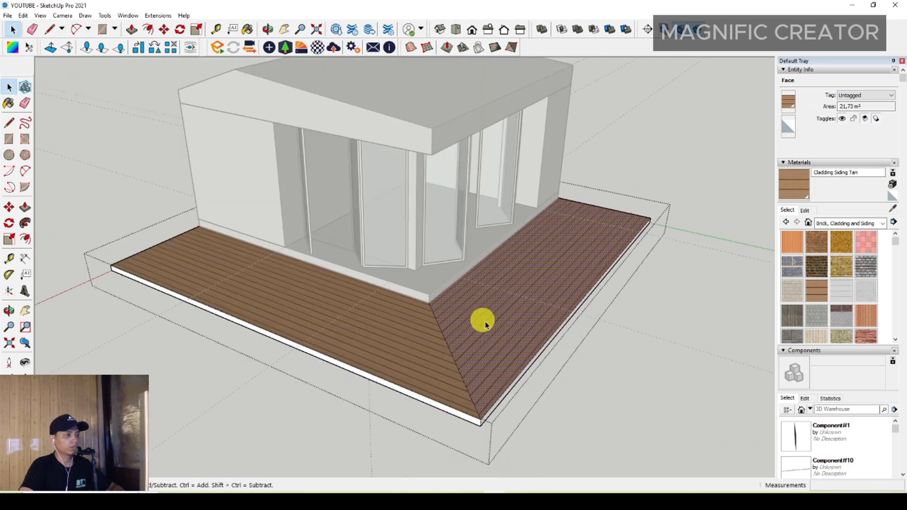
{"action": "left_click", "coordinate": [620, 397]}
- Sample the deck material and paint Cladding Siding Tan on the outer edge face of the first deck half inside the group
{"action": "scroll", "coordinate": [425, 305], "scroll_direction": "up", "scroll_amount": 2}
{"action": "middle_click_drag", "start_coordinate": [425, 309], "coordinate": [427, 276]}
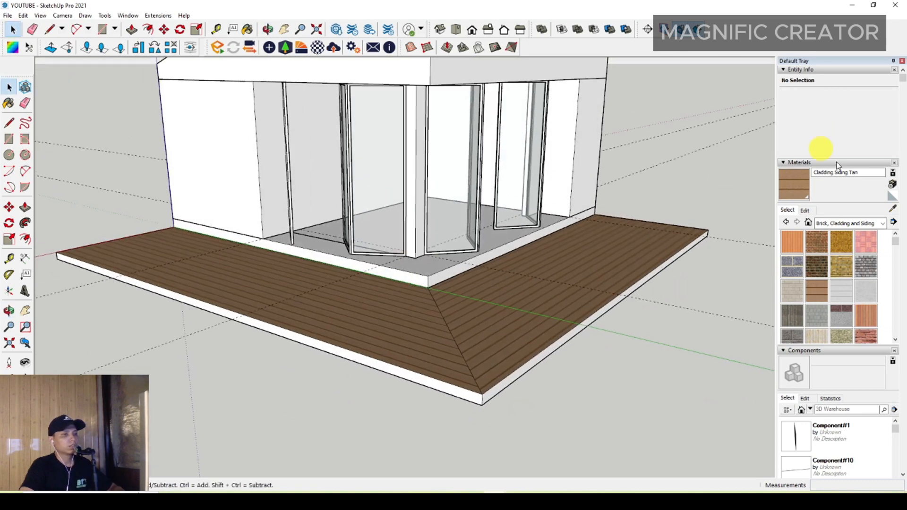
{"action": "left_click", "coordinate": [894, 209]}
{"action": "scroll", "coordinate": [299, 320], "scroll_direction": "up", "scroll_amount": 2}
{"action": "scroll", "coordinate": [312, 336], "scroll_direction": "up", "scroll_amount": 1}
{"action": "key", "text": "space"}
{"action": "triple_click", "coordinate": [302, 346]}
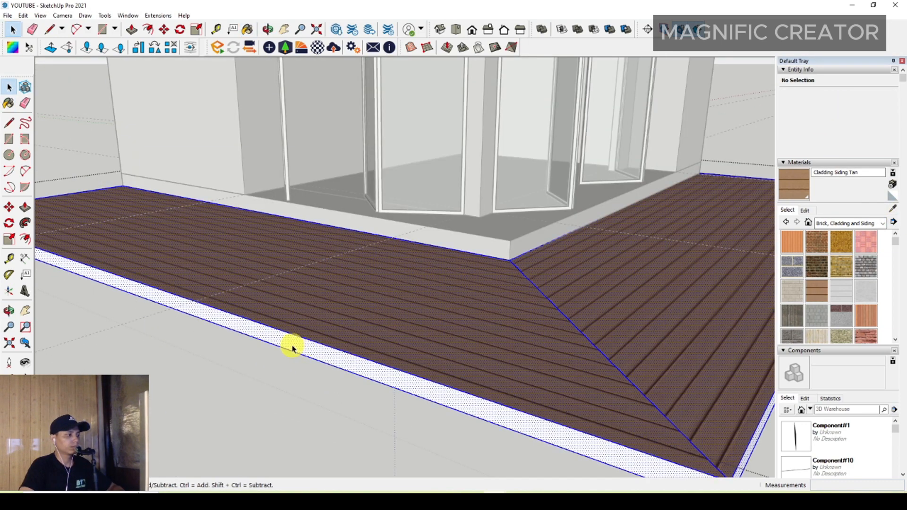
{"action": "left_click", "coordinate": [291, 348]}
{"action": "key", "text": "b"}
{"action": "left_click", "coordinate": [287, 344]}
- Paint the outer edge face of the other deck half with Cladding Siding Tan and exit the group
{"action": "scroll", "coordinate": [408, 309], "scroll_direction": "down", "scroll_amount": 1}
{"action": "middle_click_drag", "start_coordinate": [408, 308], "coordinate": [280, 300], "text": "shift"}
{"action": "key", "text": "space"}
{"action": "triple_click", "coordinate": [535, 302]}
{"action": "scroll", "coordinate": [539, 313], "scroll_direction": "up", "scroll_amount": 1}
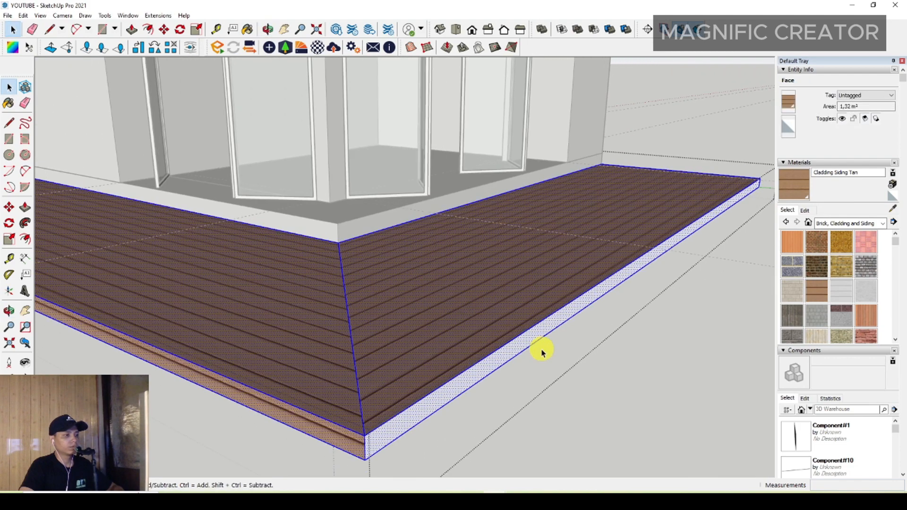
{"action": "left_click", "coordinate": [549, 327]}
{"action": "key", "text": "b"}
{"action": "left_click", "coordinate": [559, 316]}
{"action": "key", "text": "space"}
{"action": "scroll", "coordinate": [560, 313], "scroll_direction": "down", "scroll_amount": 4}
{"action": "left_click", "coordinate": [601, 385]}
{"action": "scroll", "coordinate": [470, 251], "scroll_direction": "up", "scroll_amount": 2}
{"action": "mouse_move", "coordinate": [470, 251]}
{"action": "middle_mouse_down"}
{"action": "mouse_move", "coordinate": [430, 268]}
{"action": "mouse_move", "coordinate": [407, 310]}
{"action": "mouse_move", "coordinate": [399, 265]}
{"action": "middle_mouse_up"}
{"action": "scroll", "coordinate": [418, 276], "scroll_direction": "down", "scroll_amount": 1}
{"action": "key", "text": "l"}
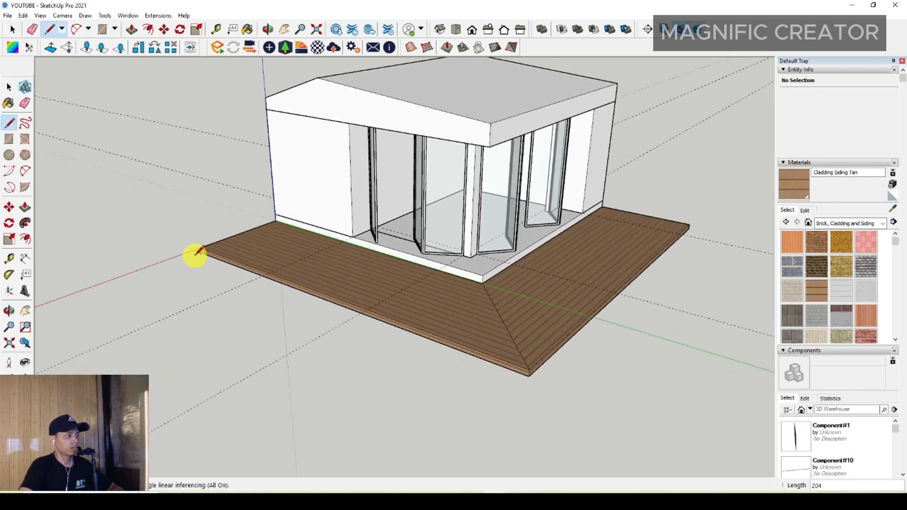
{"action": "key", "text": "space"}
- Draw a rectangular ground face starting at the deck's outer corner and spanning beneath the building
{"action": "scroll", "coordinate": [208, 261], "scroll_direction": "down", "scroll_amount": 1}
{"action": "scroll", "coordinate": [204, 253], "scroll_direction": "down", "scroll_amount": 1}
{"action": "left_click", "coordinate": [385, 321]}
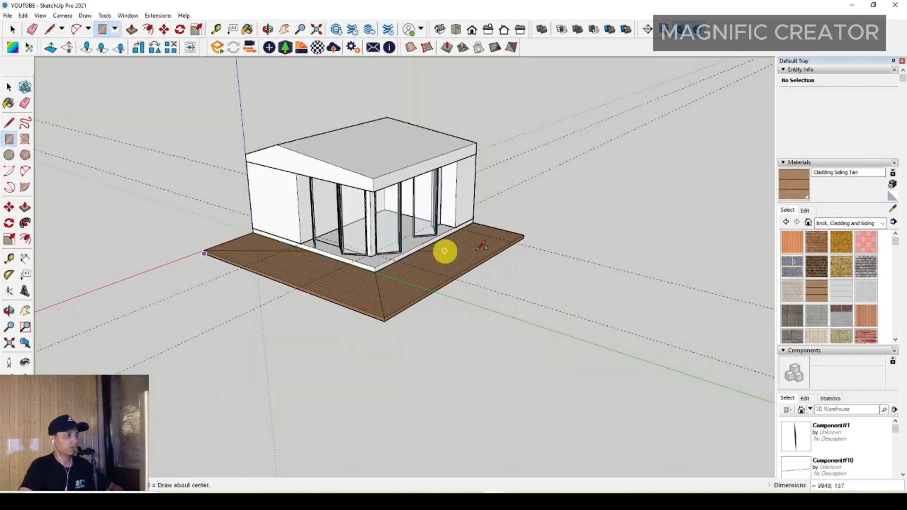
{"action": "left_click", "coordinate": [731, 207]}
{"action": "key", "text": "space"}
- Scale the ground rectangle outwards in both directions so it extends well beyond the deck and building
{"action": "key", "text": "s"}
{"action": "left_click_drag", "start_coordinate": [346, 311], "coordinate": [208, 420]}
{"action": "scroll", "coordinate": [298, 302], "scroll_direction": "down", "scroll_amount": 1}
{"action": "middle_click_drag", "start_coordinate": [297, 302], "coordinate": [416, 296]}
{"action": "left_click_drag", "start_coordinate": [253, 268], "coordinate": [96, 302]}
{"action": "key", "text": "space"}
- Extrude the ground rectangle downwards into a thick block and make it a group
{"action": "middle_click_drag", "start_coordinate": [476, 296], "coordinate": [402, 271]}
{"action": "key", "text": "p"}
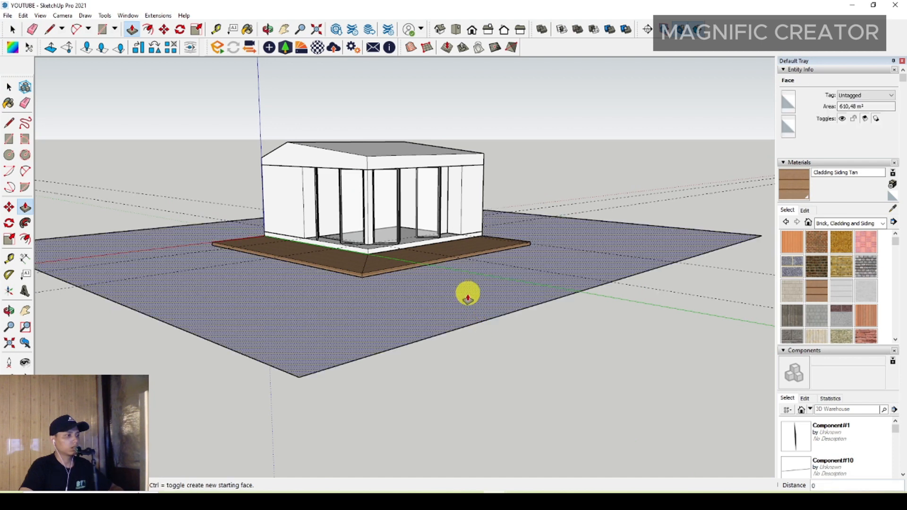
{"action": "left_click_drag", "start_coordinate": [468, 293], "coordinate": [472, 314]}
{"action": "key", "text": "space"}
{"action": "triple_click", "coordinate": [441, 290]}
{"action": "right_click", "coordinate": [441, 290]}
{"action": "left_click", "coordinate": [476, 371]}
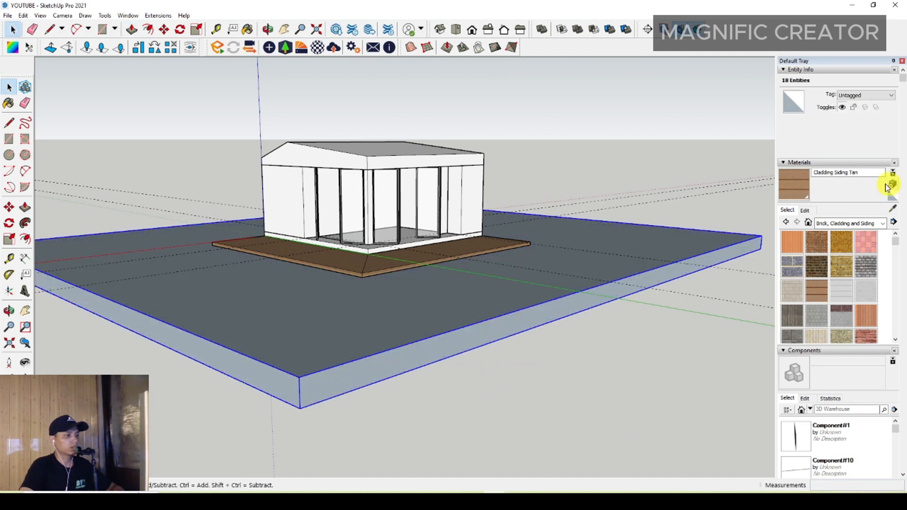
- Paint the ground block with the Vegetation Grass material from the landscaping collection
{"action": "left_click", "coordinate": [883, 223]}
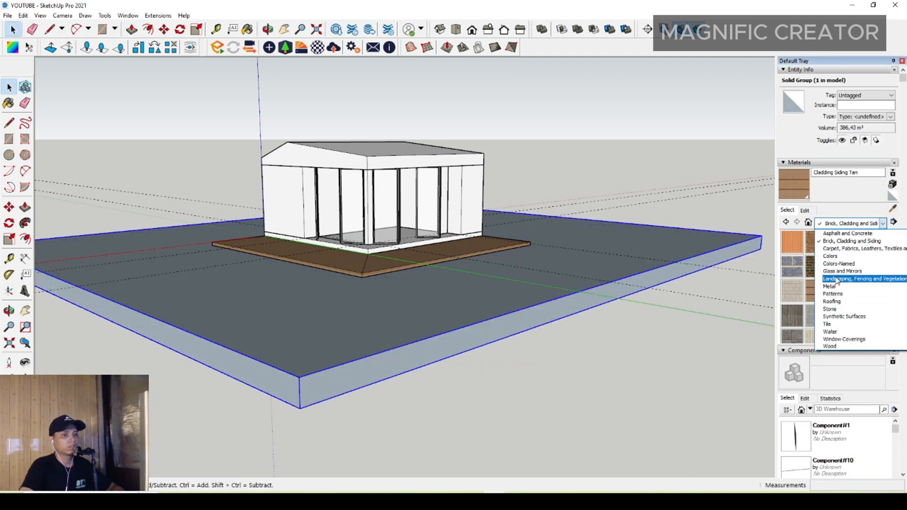
{"action": "left_click", "coordinate": [837, 280]}
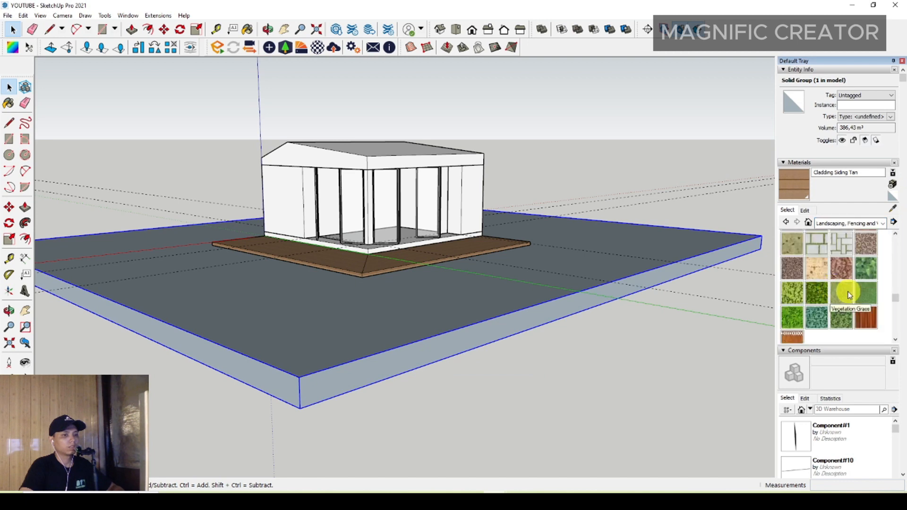
{"action": "left_click", "coordinate": [849, 295]}
{"action": "left_click", "coordinate": [431, 290]}
{"action": "scroll", "coordinate": [434, 288], "scroll_direction": "up", "scroll_amount": 10}
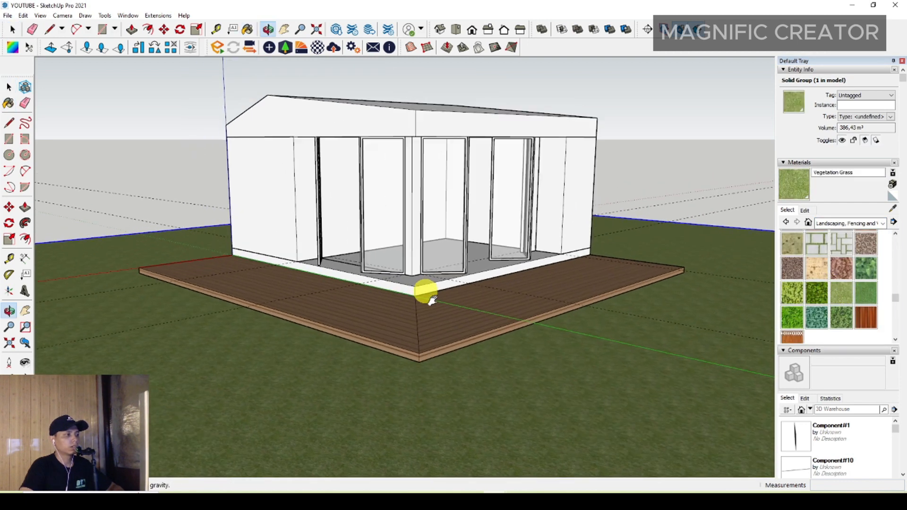
- Open the wall group and draw a tall, narrow window rectangle on the solid wall section beside the folding panels
{"action": "middle_click_drag", "start_coordinate": [448, 287], "coordinate": [252, 249]}
{"action": "scroll", "coordinate": [345, 259], "scroll_direction": "down", "scroll_amount": 3}
{"action": "scroll", "coordinate": [306, 244], "scroll_direction": "up", "scroll_amount": 5}
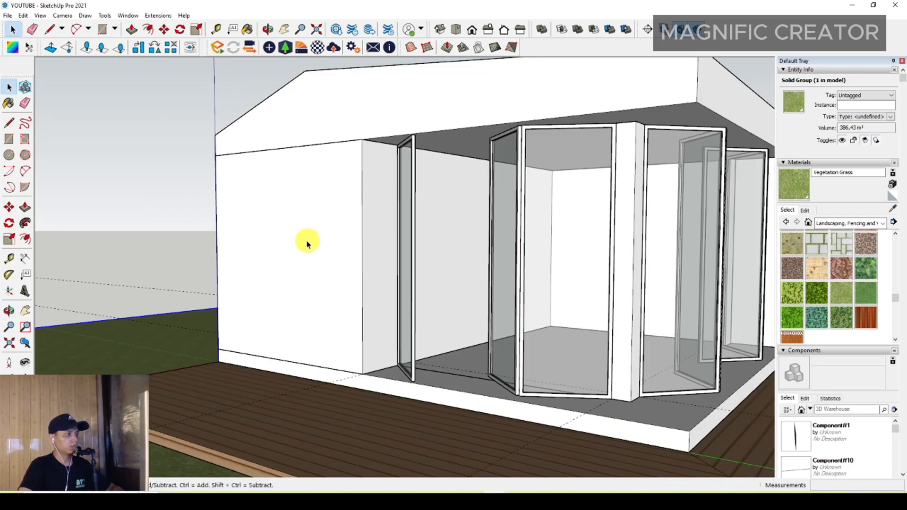
{"action": "triple_click", "coordinate": [296, 224]}
{"action": "key", "text": "r"}
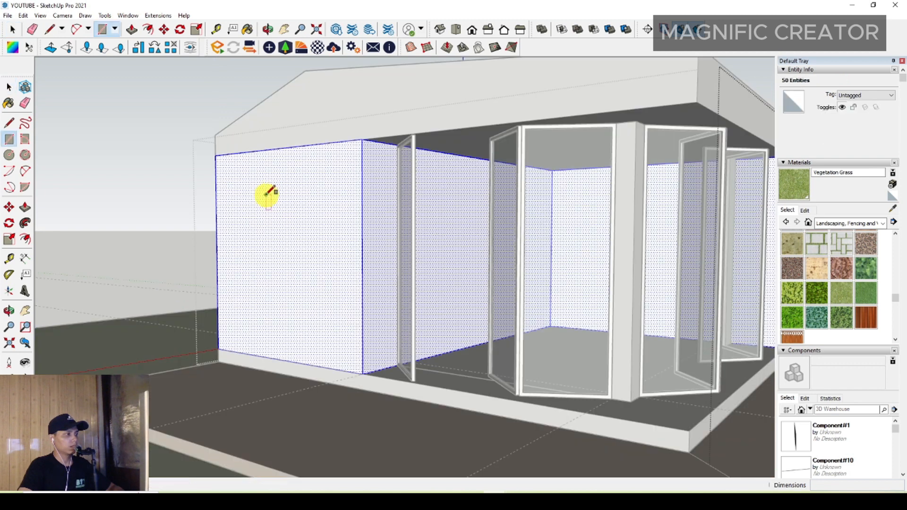
{"action": "left_click", "coordinate": [307, 316]}
{"action": "scroll", "coordinate": [299, 331], "scroll_direction": "up", "scroll_amount": 4}
- Push the window rectangle 150 through the wall to cut an opening, and exit the wall group
{"action": "key", "text": "p"}
{"action": "left_click", "coordinate": [289, 300]}
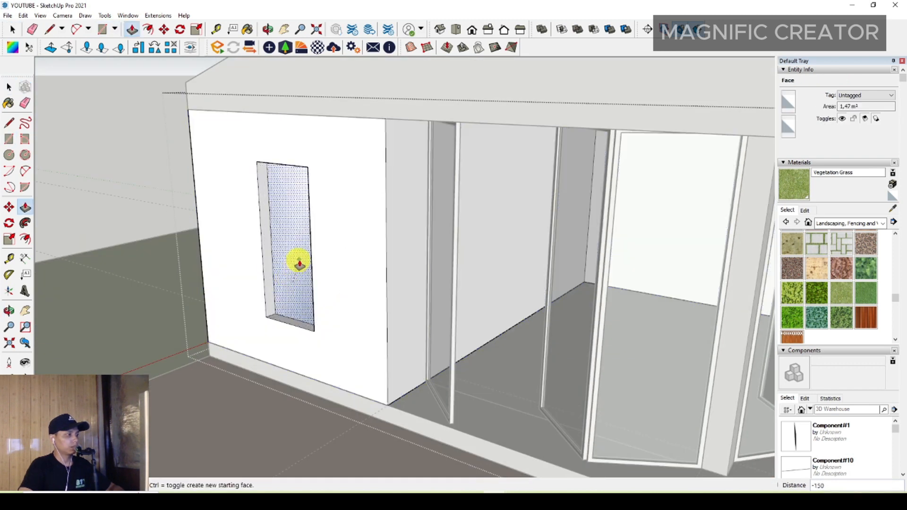
{"action": "left_click", "coordinate": [299, 264]}
{"action": "scroll", "coordinate": [148, 151], "scroll_direction": "down", "scroll_amount": 5}
{"action": "scroll", "coordinate": [273, 188], "scroll_direction": "up", "scroll_amount": 5}
{"action": "key", "text": "space"}
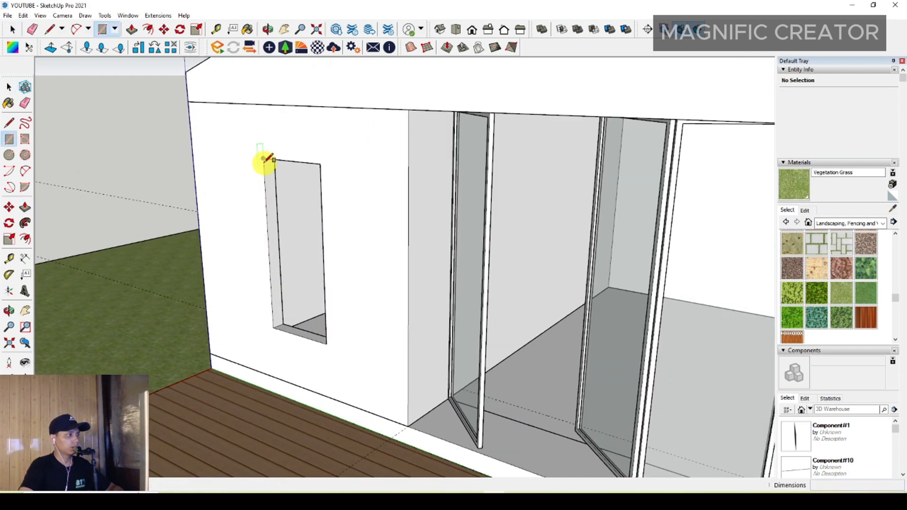
- Draw a rectangle covering the window opening from corner to corner
{"action": "key", "text": "space"}
{"action": "left_click", "coordinate": [263, 159]}
{"action": "scroll", "coordinate": [309, 338], "scroll_direction": "up", "scroll_amount": 1}
{"action": "left_click", "coordinate": [330, 345]}
{"action": "scroll", "coordinate": [286, 286], "scroll_direction": "up", "scroll_amount": 3}
{"action": "key", "text": "space"}
- Offset the rectangle's edges inwards to form a narrow outer frame and erase the inner face
{"action": "double_click", "coordinate": [345, 240]}
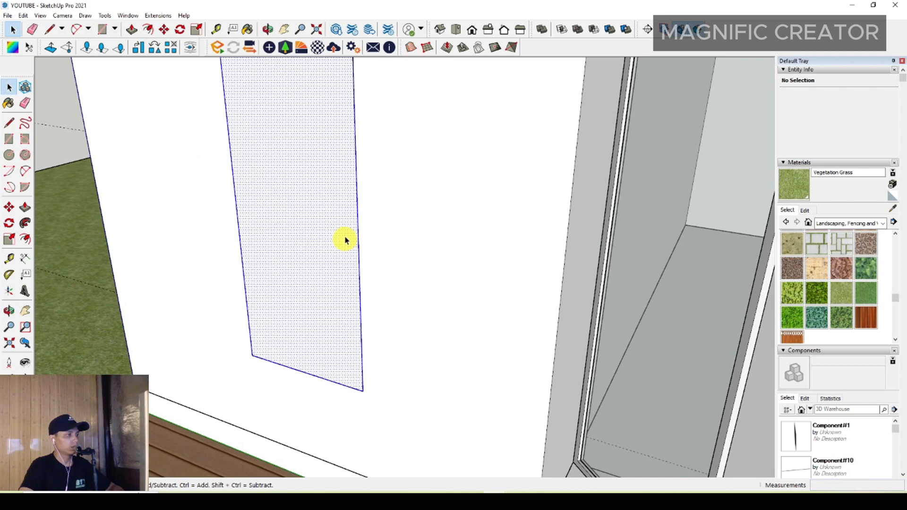
{"action": "middle_click_drag", "start_coordinate": [345, 240], "coordinate": [398, 258]}
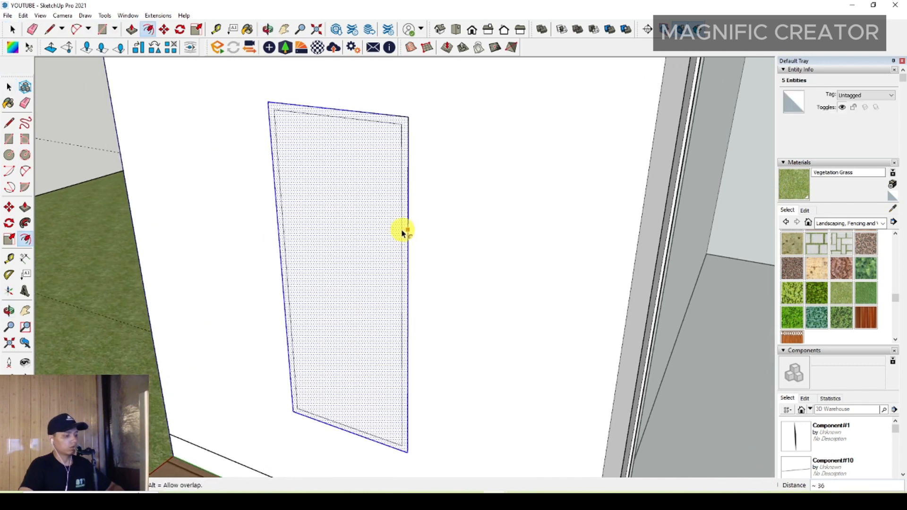
{"action": "left_click", "coordinate": [403, 232]}
{"action": "key", "text": "space"}
{"action": "right_click", "coordinate": [379, 247]}
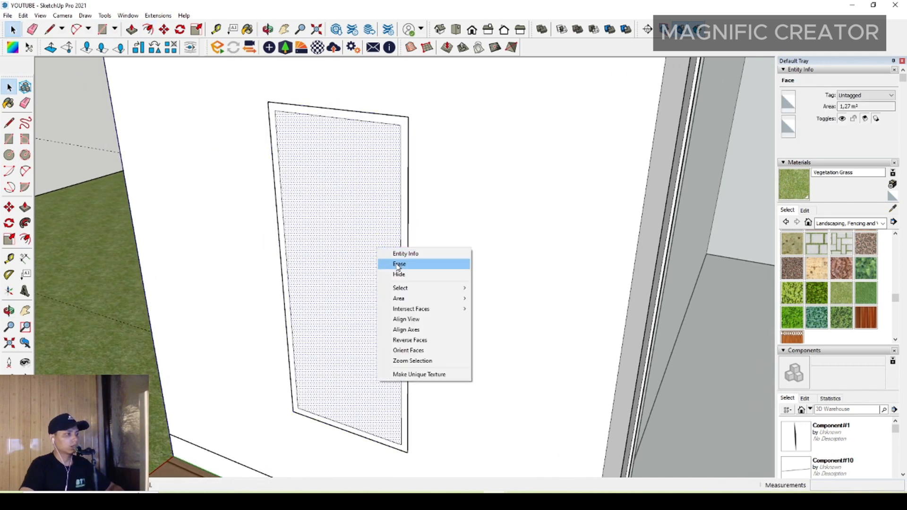
{"action": "left_click", "coordinate": [397, 267]}
- Extrude the outer window frame to give it depth and make it a group
{"action": "scroll", "coordinate": [301, 421], "scroll_direction": "up", "scroll_amount": 4}
{"action": "double_click", "coordinate": [305, 402]}
{"action": "key", "text": "p"}
{"action": "left_click", "coordinate": [305, 395]}
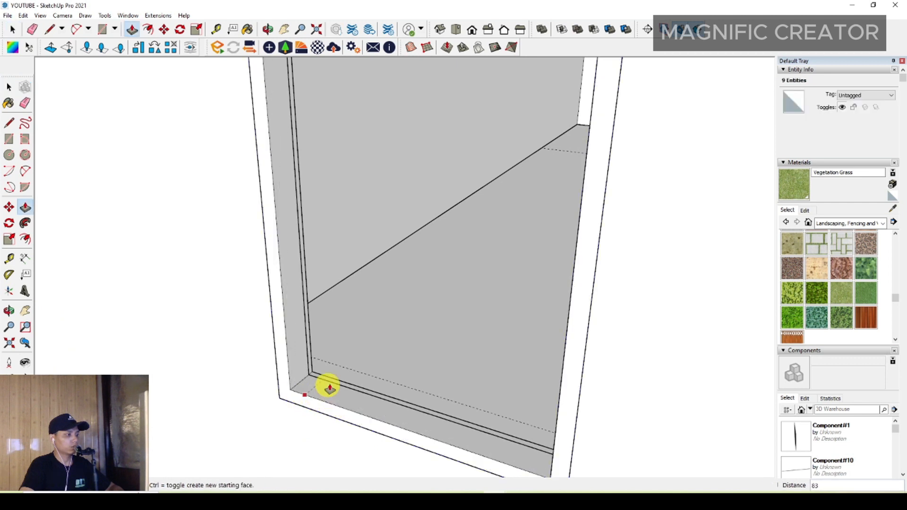
{"action": "left_click", "coordinate": [330, 386]}
{"action": "key", "text": "space"}
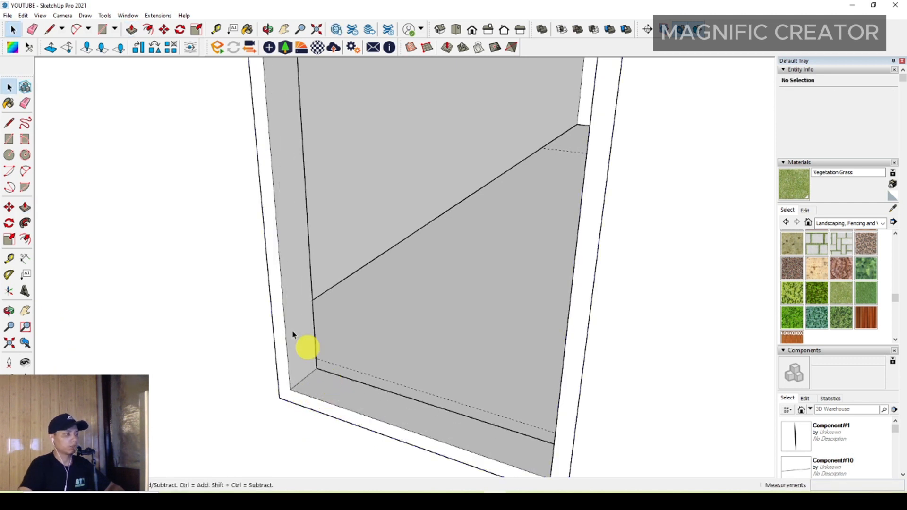
{"action": "triple_click", "coordinate": [293, 318]}
{"action": "right_click", "coordinate": [292, 320]}
{"action": "left_click", "coordinate": [321, 401]}
- Draw a 1779 by 713 rectangle filling the inside of the outer window frame
{"action": "key", "text": "r"}
{"action": "left_click", "coordinate": [293, 391]}
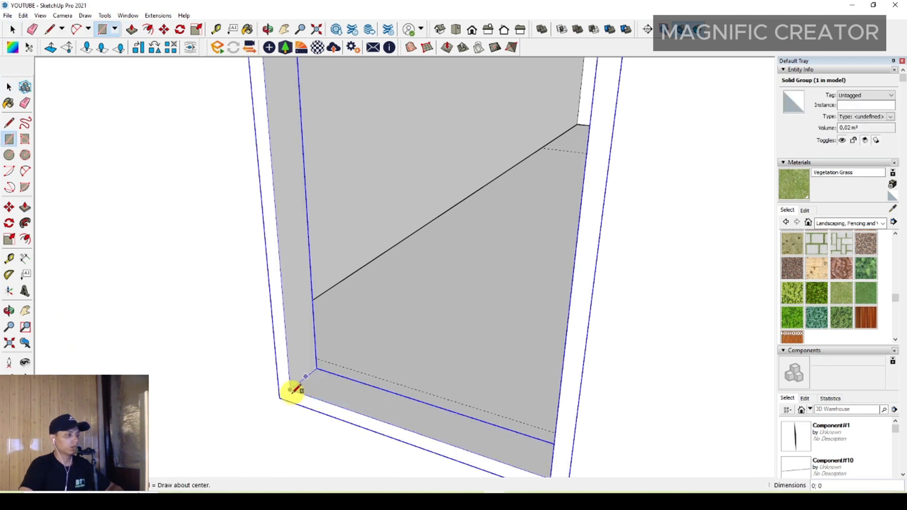
{"action": "scroll", "coordinate": [286, 330], "scroll_direction": "down", "scroll_amount": 4}
{"action": "scroll", "coordinate": [393, 292], "scroll_direction": "up", "scroll_amount": 3}
{"action": "left_click", "coordinate": [421, 256]}
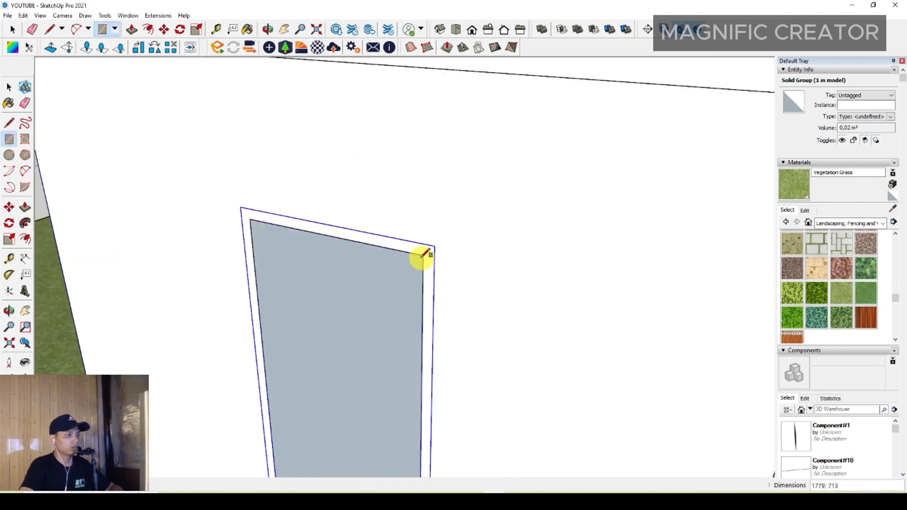
{"action": "key", "text": "space"}
- Offset the new rectangle inwards to form the inner sash frame and hide its central face
{"action": "scroll", "coordinate": [360, 262], "scroll_direction": "down", "scroll_amount": 1}
{"action": "middle_click_drag", "start_coordinate": [348, 353], "coordinate": [399, 300]}
{"action": "key", "text": "f"}
{"action": "left_click", "coordinate": [400, 298]}
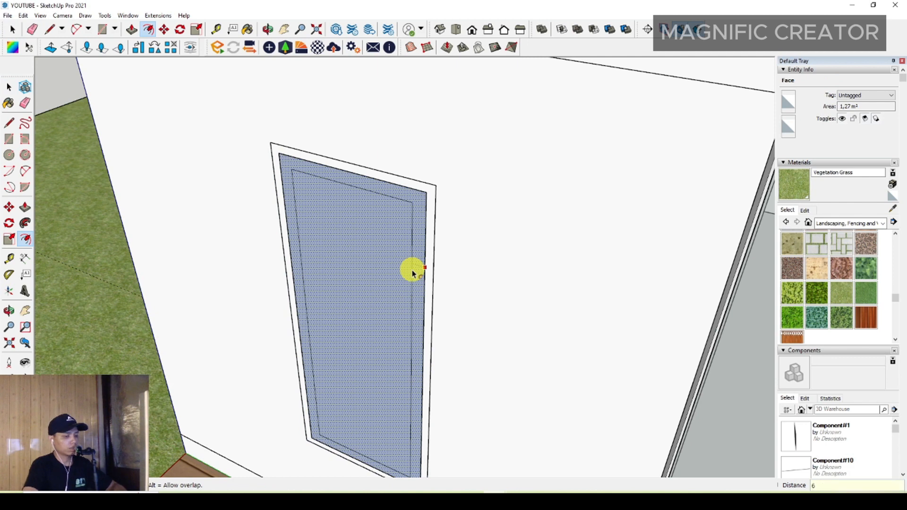
{"action": "left_click", "coordinate": [412, 271]}
{"action": "key", "text": "space"}
{"action": "right_click", "coordinate": [373, 270]}
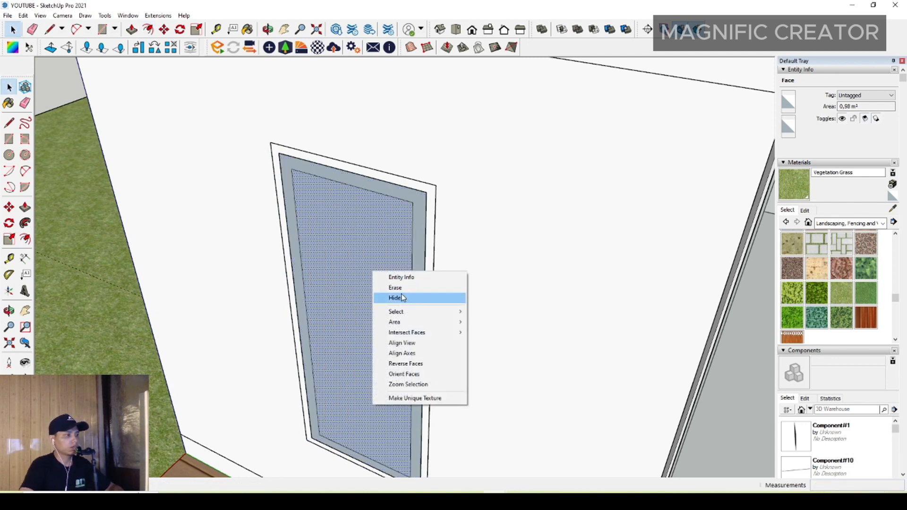
{"action": "left_click", "coordinate": [403, 297]}
- Extrude the inner sash frame to give it depth and make it a group
{"action": "scroll", "coordinate": [312, 418], "scroll_direction": "up", "scroll_amount": 4}
{"action": "key", "text": "p"}
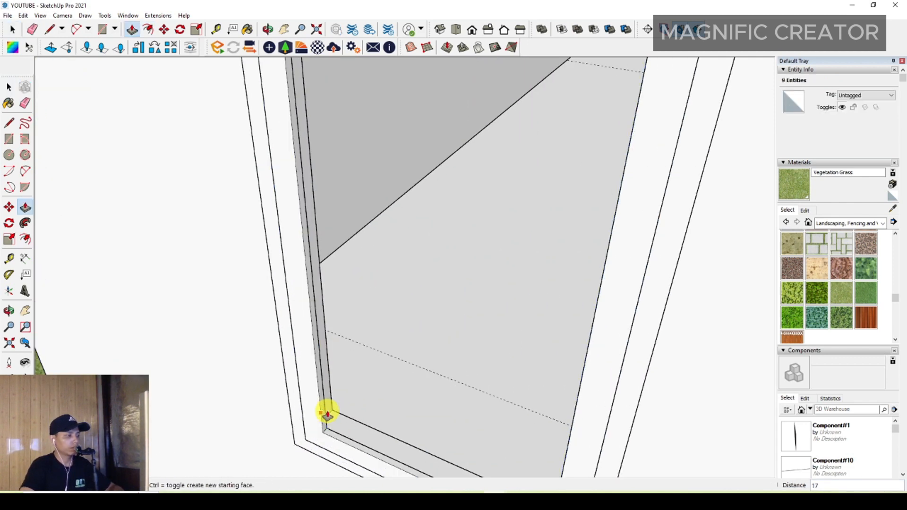
{"action": "left_click", "coordinate": [326, 412]}
{"action": "key", "text": "space"}
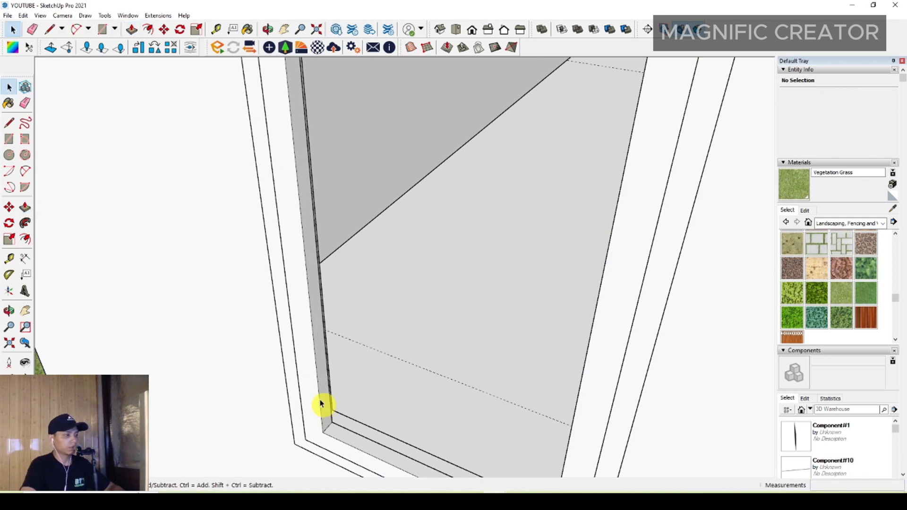
{"action": "triple_click", "coordinate": [320, 400]}
{"action": "right_click", "coordinate": [320, 389]}
{"action": "left_click", "coordinate": [365, 320]}
- Draw a rectangle for the glass pane from corner to corner inside the inner sash frame
{"action": "scroll", "coordinate": [350, 340], "scroll_direction": "up", "scroll_amount": 3}
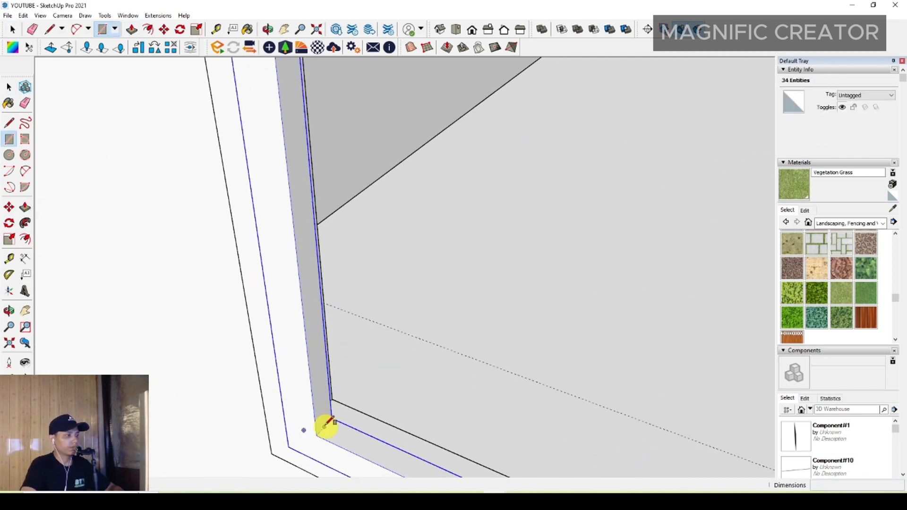
{"action": "key", "text": "r"}
{"action": "scroll", "coordinate": [328, 426], "scroll_direction": "down", "scroll_amount": 1}
{"action": "scroll", "coordinate": [287, 464], "scroll_direction": "down", "scroll_amount": 5}
{"action": "scroll", "coordinate": [439, 209], "scroll_direction": "up", "scroll_amount": 3}
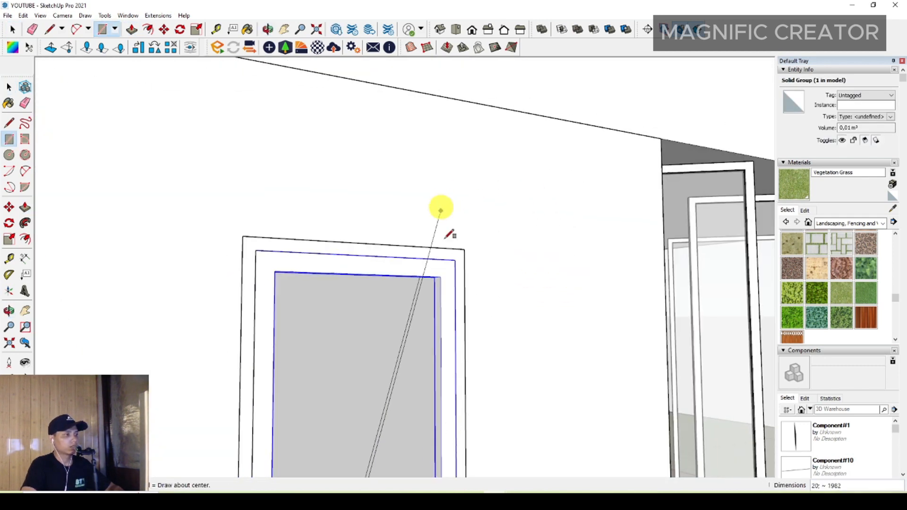
{"action": "scroll", "coordinate": [432, 308], "scroll_direction": "up", "scroll_amount": 2}
{"action": "scroll", "coordinate": [454, 255], "scroll_direction": "up", "scroll_amount": 2}
{"action": "scroll", "coordinate": [420, 289], "scroll_direction": "up", "scroll_amount": 2}
{"action": "left_click", "coordinate": [433, 274]}
{"action": "key", "text": "space"}
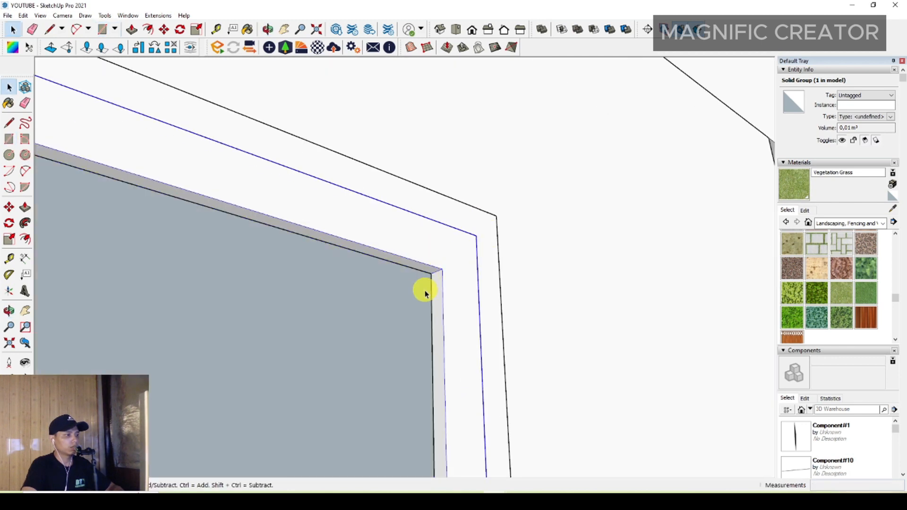
- Extrude the pane face into a thin sheet of glass and make it a group
{"action": "left_click", "coordinate": [426, 291]}
{"action": "key", "text": "p"}
{"action": "scroll", "coordinate": [423, 290], "scroll_direction": "up", "scroll_amount": 1}
{"action": "left_click", "coordinate": [428, 278]}
{"action": "key", "text": "space"}
{"action": "triple_click", "coordinate": [433, 275]}
{"action": "right_click", "coordinate": [435, 274]}
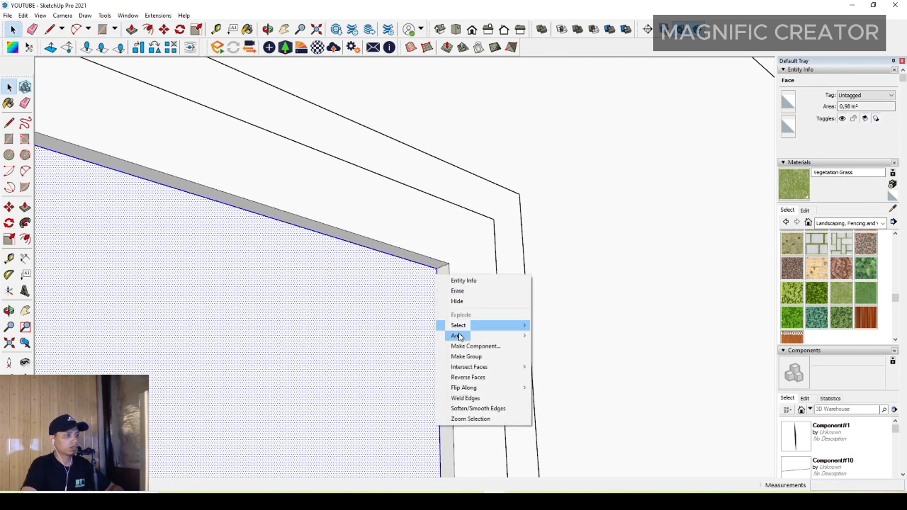
{"action": "left_click", "coordinate": [468, 358]}
- Paint the outer window frame and the inner sash frame dark grey with Color M06
{"action": "middle_click_drag", "start_coordinate": [470, 345], "coordinate": [156, 397]}
{"action": "scroll", "coordinate": [284, 369], "scroll_direction": "down", "scroll_amount": 2}
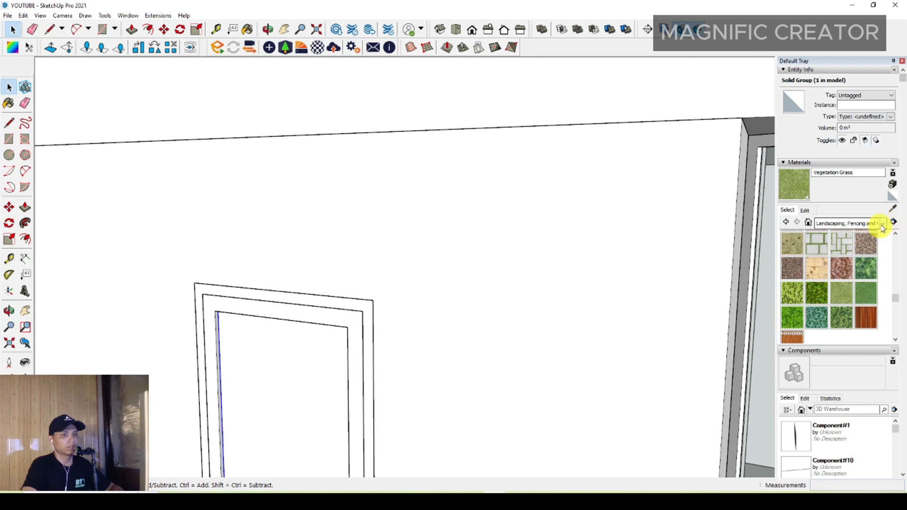
{"action": "left_click", "coordinate": [883, 224]}
{"action": "left_click", "coordinate": [832, 257]}
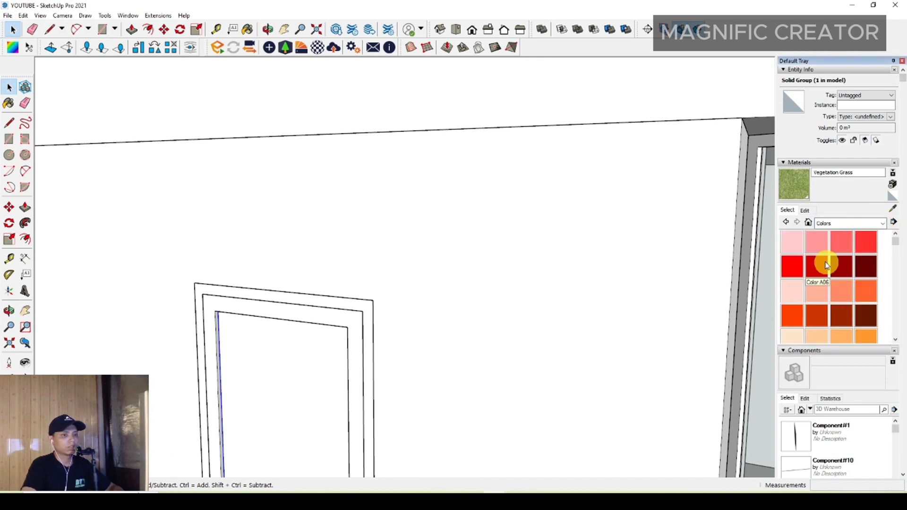
{"action": "scroll", "coordinate": [825, 283], "scroll_direction": "down", "scroll_amount": 6}
{"action": "scroll", "coordinate": [828, 288], "scroll_direction": "down", "scroll_amount": 4}
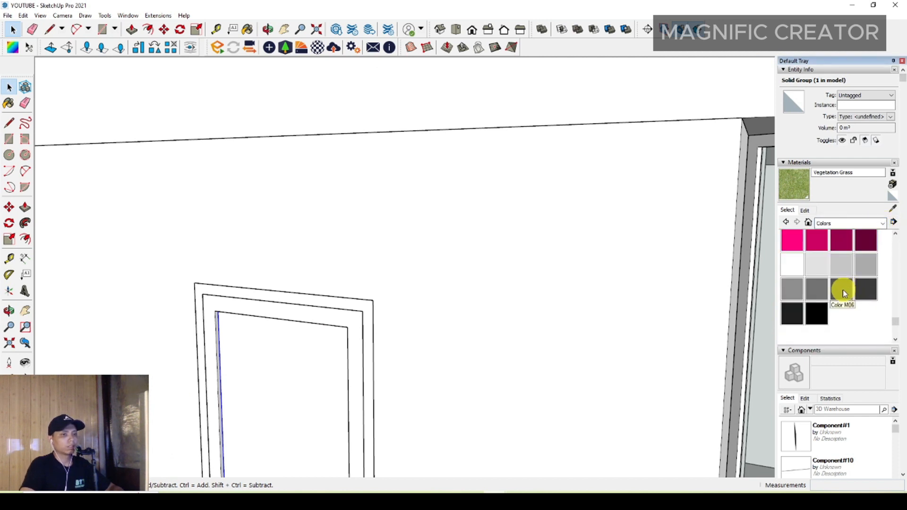
{"action": "left_click", "coordinate": [842, 289]}
{"action": "scroll", "coordinate": [371, 325], "scroll_direction": "up", "scroll_amount": 2}
{"action": "left_click", "coordinate": [369, 306]}
{"action": "left_click", "coordinate": [374, 301]}
{"action": "key", "text": "space"}
- Sample the Translucent Glass Blue material from a folding panel and apply it to the window pane
{"action": "scroll", "coordinate": [337, 268], "scroll_direction": "down", "scroll_amount": 3}
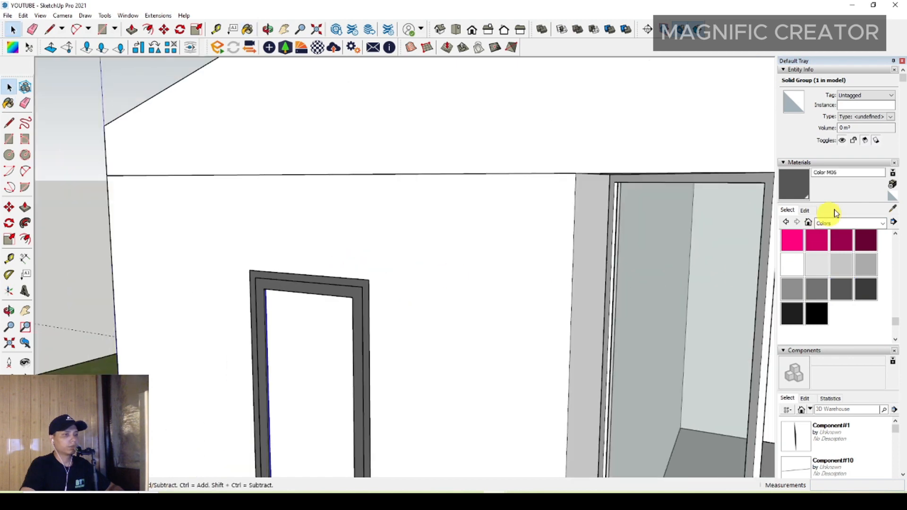
{"action": "left_click", "coordinate": [698, 246]}
{"action": "left_click", "coordinate": [315, 352]}
{"action": "key", "text": "space"}
{"action": "scroll", "coordinate": [309, 315], "scroll_direction": "down", "scroll_amount": 3}
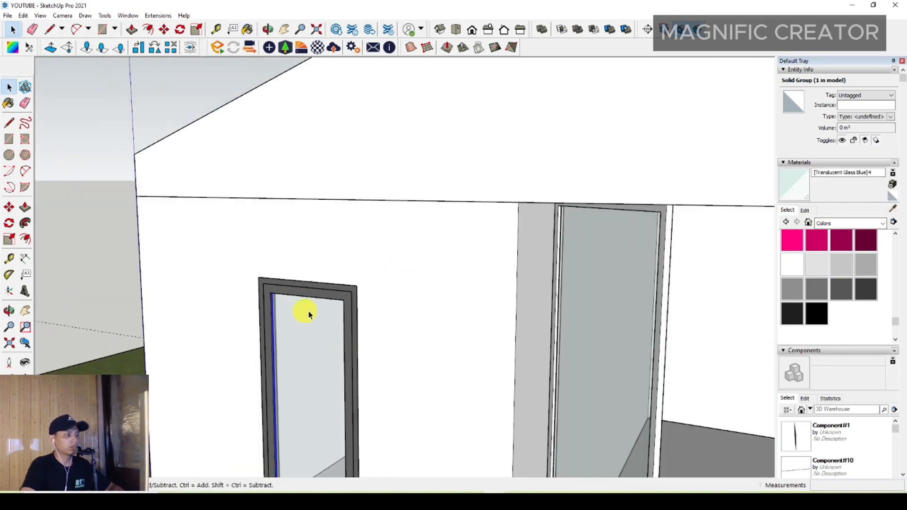
{"action": "middle_click_drag", "start_coordinate": [358, 371], "coordinate": [281, 262]}
{"action": "scroll", "coordinate": [282, 262], "scroll_direction": "up", "scroll_amount": 2}
{"action": "left_click", "coordinate": [336, 234], "text": "ctrl"}
{"action": "right_click", "coordinate": [337, 232]}
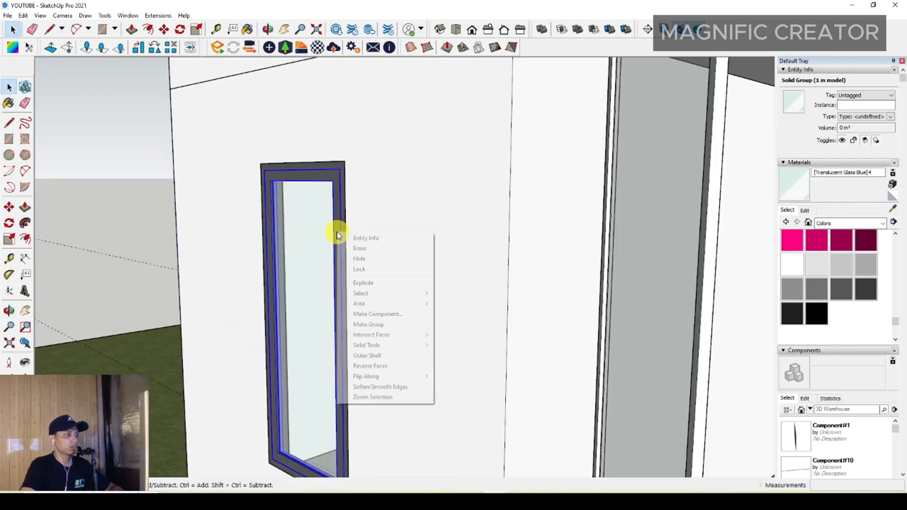
{"action": "left_click", "coordinate": [323, 254]}
{"action": "scroll", "coordinate": [381, 260], "scroll_direction": "down", "scroll_amount": 4}
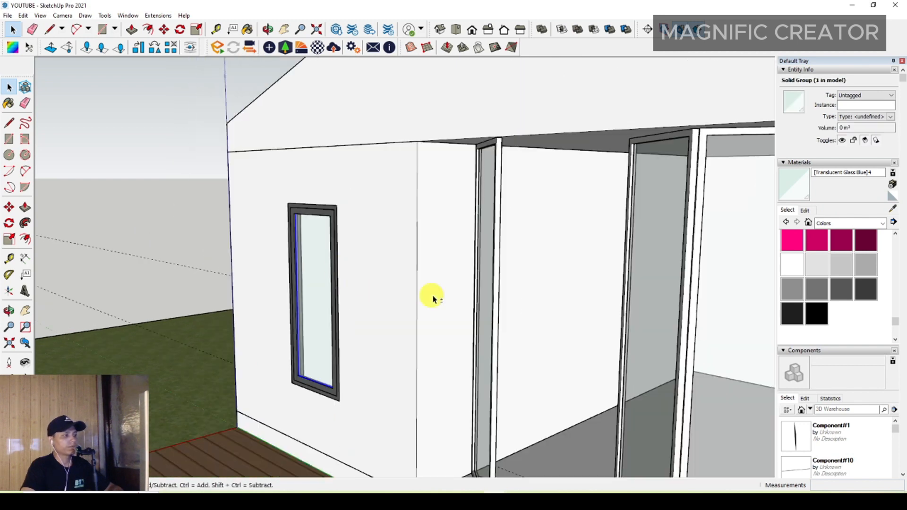
{"action": "scroll", "coordinate": [405, 255], "scroll_direction": "up", "scroll_amount": 1}
{"action": "middle_click_drag", "start_coordinate": [359, 279], "coordinate": [270, 263], "text": "shift"}
{"action": "scroll", "coordinate": [378, 274], "scroll_direction": "down", "scroll_amount": 2}
{"action": "scroll", "coordinate": [482, 307], "scroll_direction": "down", "scroll_amount": 1}
- Paint both roof slopes inside the roof group with the red Roofing Metal Standing Seam material
{"action": "middle_click_drag", "start_coordinate": [482, 308], "coordinate": [462, 345]}
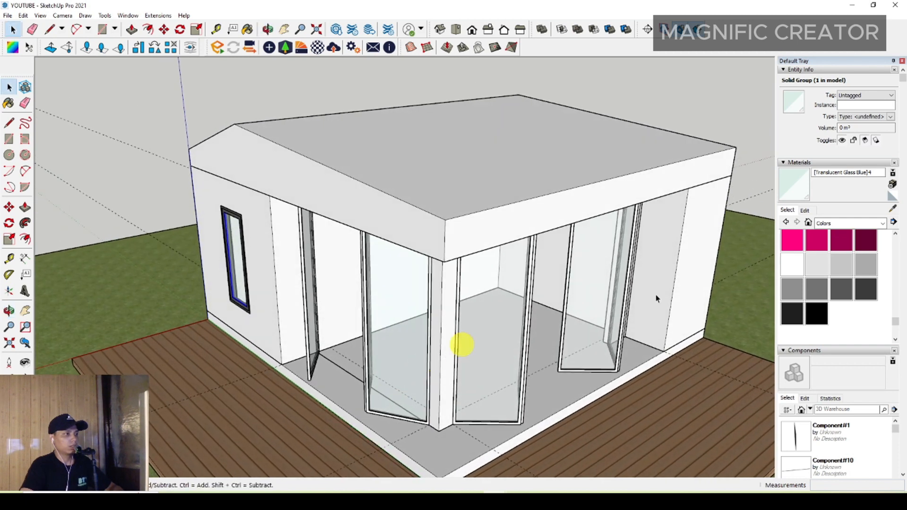
{"action": "left_click", "coordinate": [883, 224]}
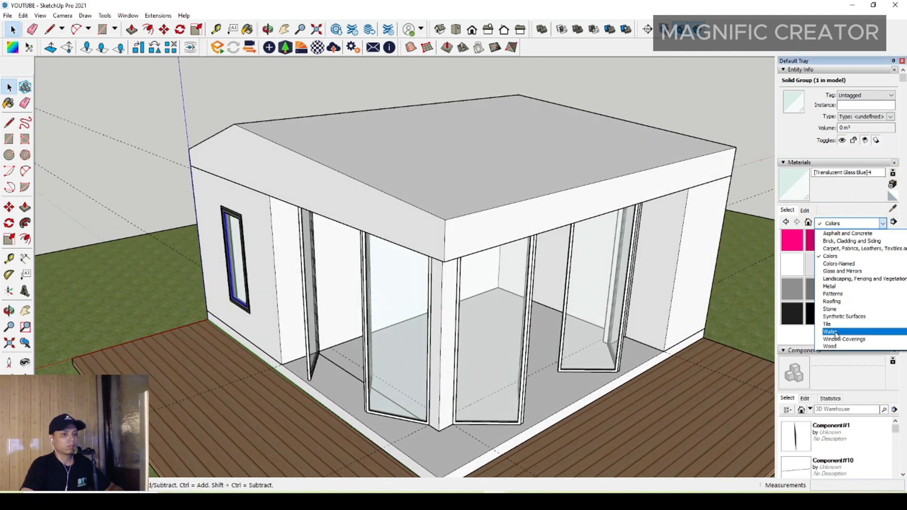
{"action": "left_click", "coordinate": [833, 303]}
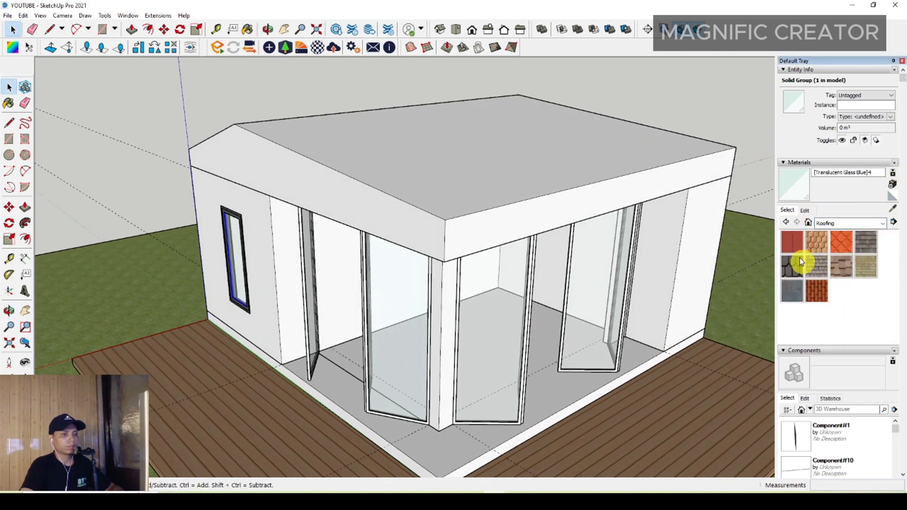
{"action": "left_click", "coordinate": [794, 243]}
{"action": "middle_click_drag", "start_coordinate": [492, 180], "coordinate": [466, 224]}
{"action": "key", "text": "space"}
{"action": "double_click", "coordinate": [414, 200]}
{"action": "left_click", "coordinate": [413, 197]}
{"action": "key", "text": "b"}
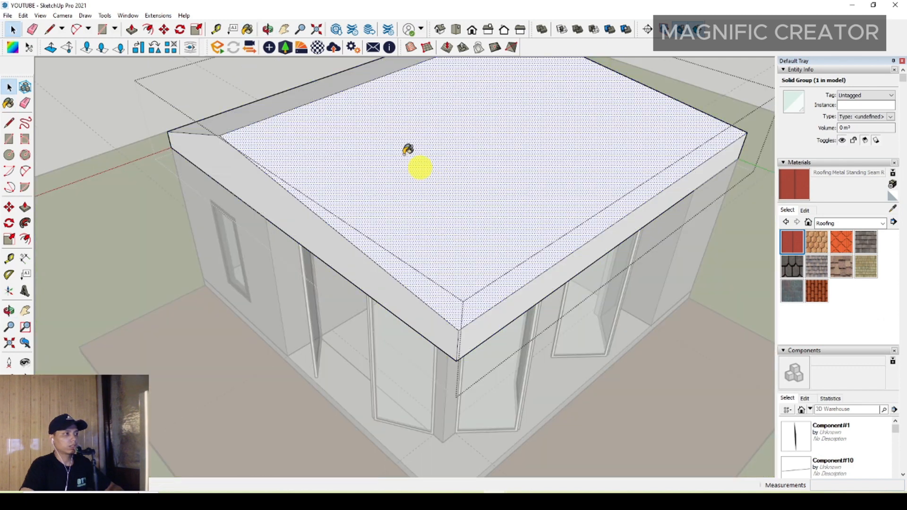
{"action": "left_click", "coordinate": [388, 142]}
{"action": "left_click", "coordinate": [319, 97]}
{"action": "key", "text": "space"}
{"action": "scroll", "coordinate": [342, 145], "scroll_direction": "down", "scroll_amount": 2}
{"action": "middle_click_drag", "start_coordinate": [380, 165], "coordinate": [366, 253], "text": "shift"}
- Try recolouring the Roofing Metal Standing Seam material to a very dark blue using RGB values 0, 0, 27
{"action": "left_click", "coordinate": [745, 112]}
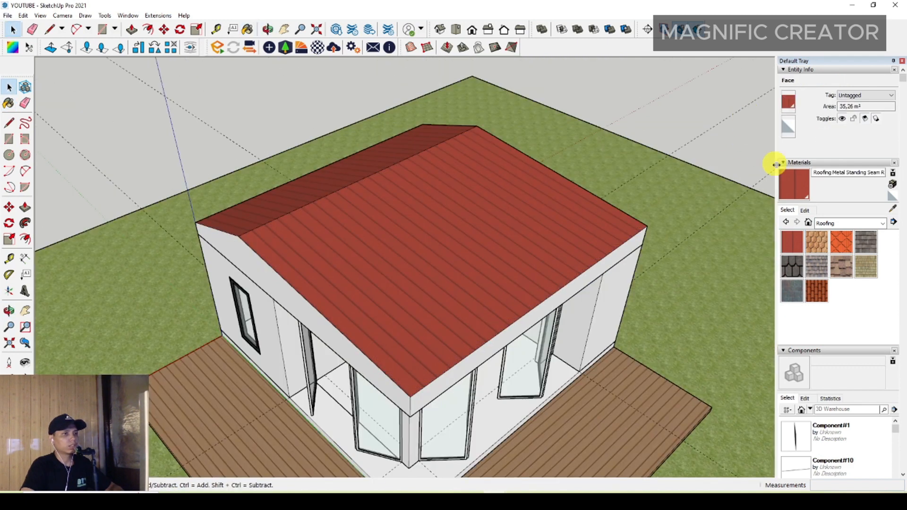
{"action": "left_click", "coordinate": [805, 210]}
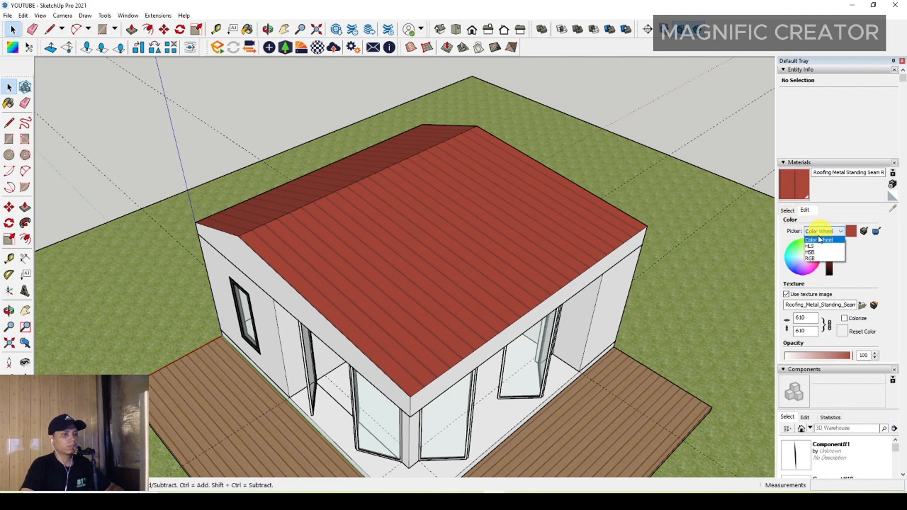
{"action": "left_click", "coordinate": [810, 259]}
{"action": "left_click", "coordinate": [793, 247]}
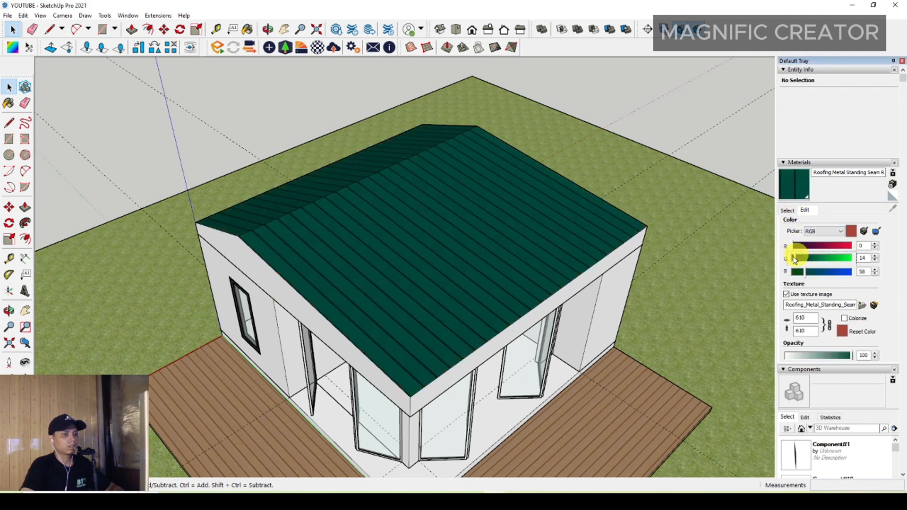
{"action": "left_click", "coordinate": [793, 259]}
{"action": "left_click", "coordinate": [800, 273]}
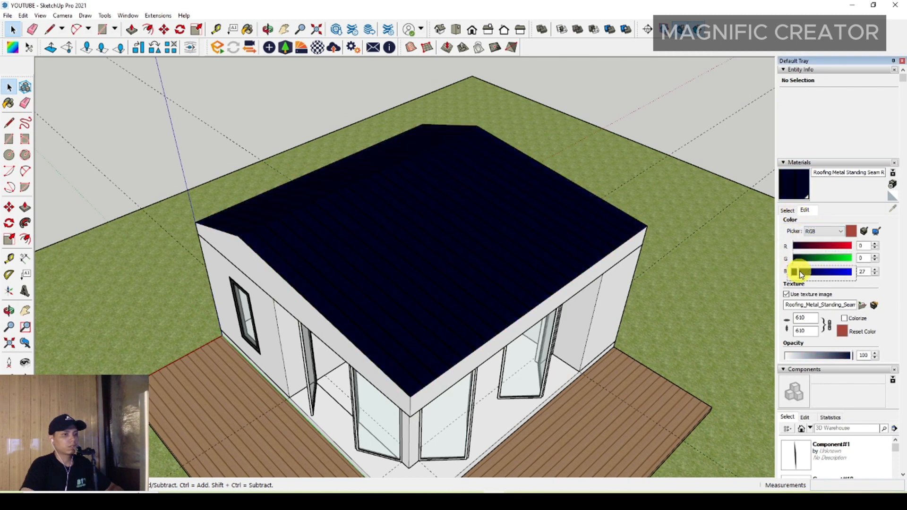
- Recolour the standing seam roofing material to a neutral charcoal grey using the colour wheel and its brightness control
{"action": "left_click", "coordinate": [824, 232]}
{"action": "left_click", "coordinate": [820, 239]}
{"action": "left_click", "coordinate": [830, 263]}
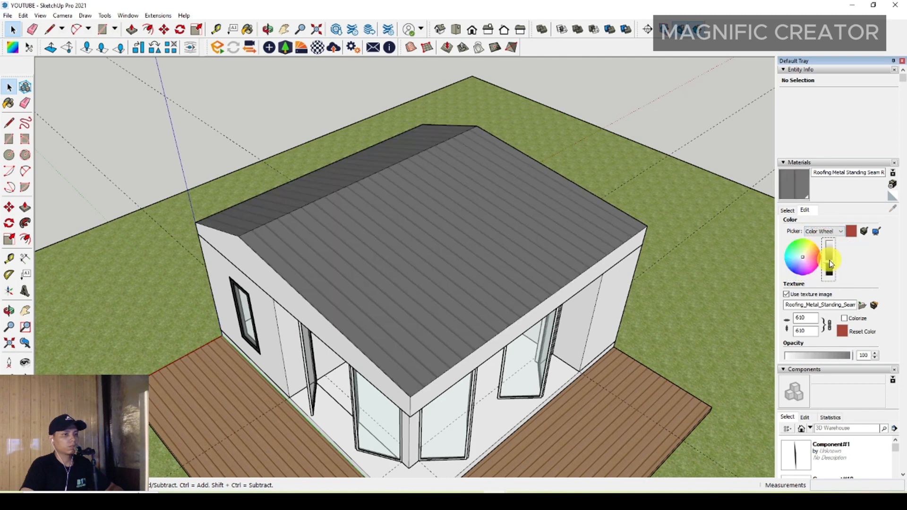
{"action": "left_click_drag", "start_coordinate": [831, 267], "coordinate": [831, 271]}
{"action": "middle_click_drag", "start_coordinate": [413, 343], "coordinate": [475, 234]}
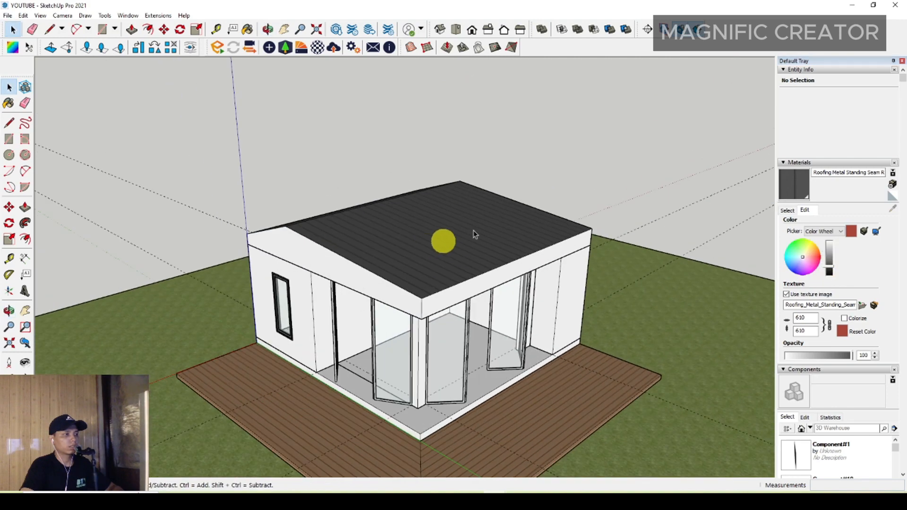
{"action": "middle_click_drag", "start_coordinate": [501, 287], "coordinate": [477, 240]}
- Paint the wall face around the side window with Beadboard from the Brick, Cladding and Siding materials
{"action": "left_click", "coordinate": [788, 211]}
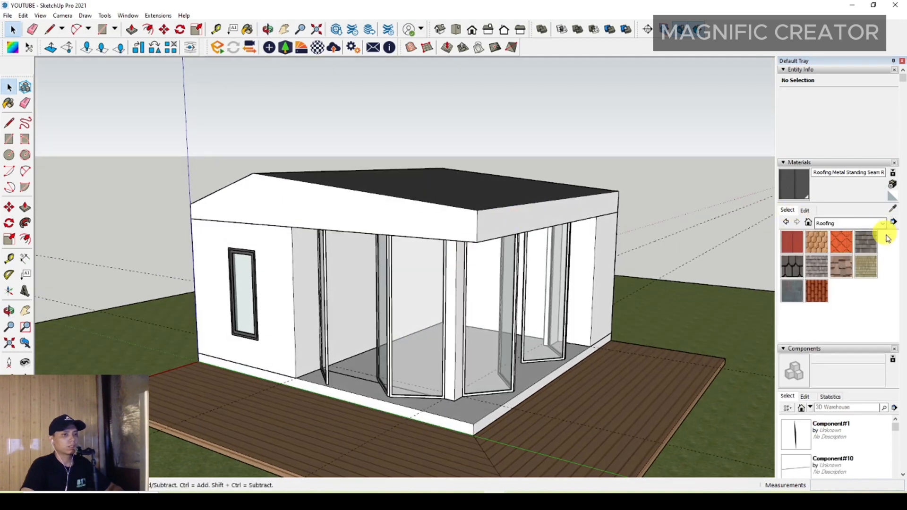
{"action": "left_click", "coordinate": [883, 222]}
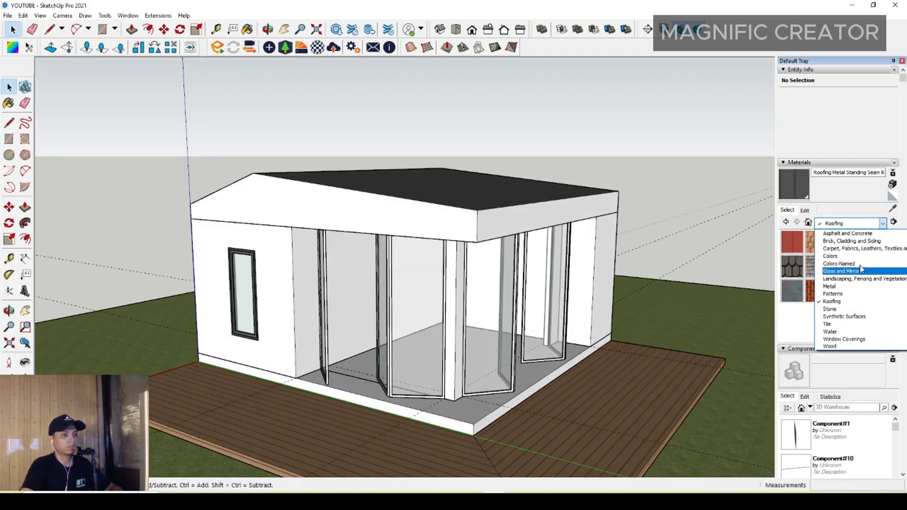
{"action": "left_click", "coordinate": [840, 348]}
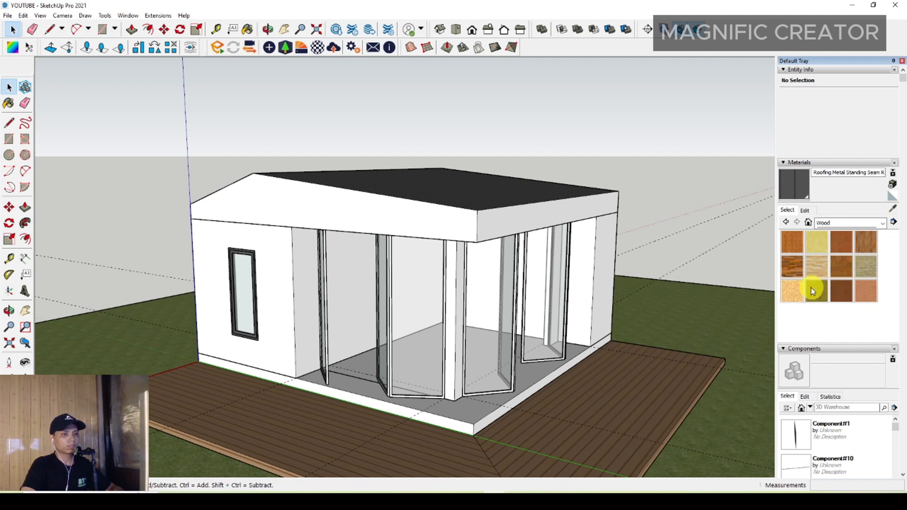
{"action": "middle_click_drag", "start_coordinate": [480, 231], "coordinate": [375, 208]}
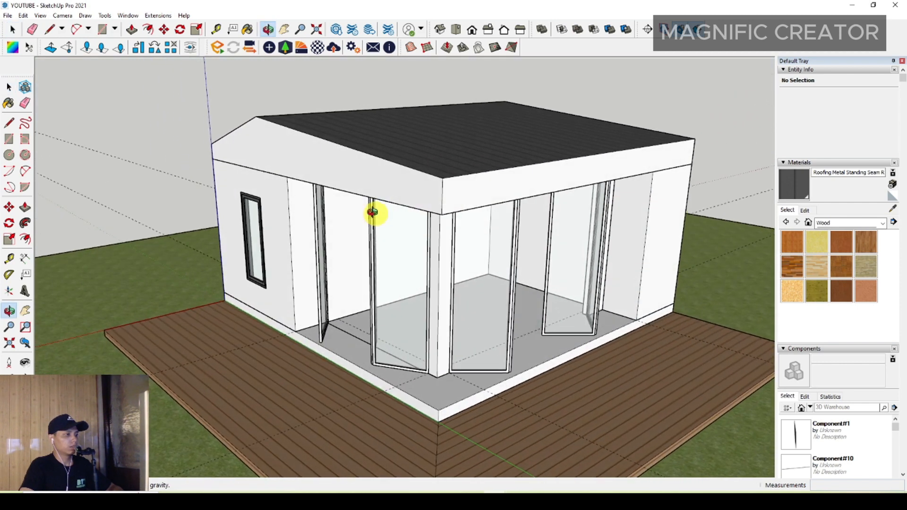
{"action": "left_click", "coordinate": [883, 223]}
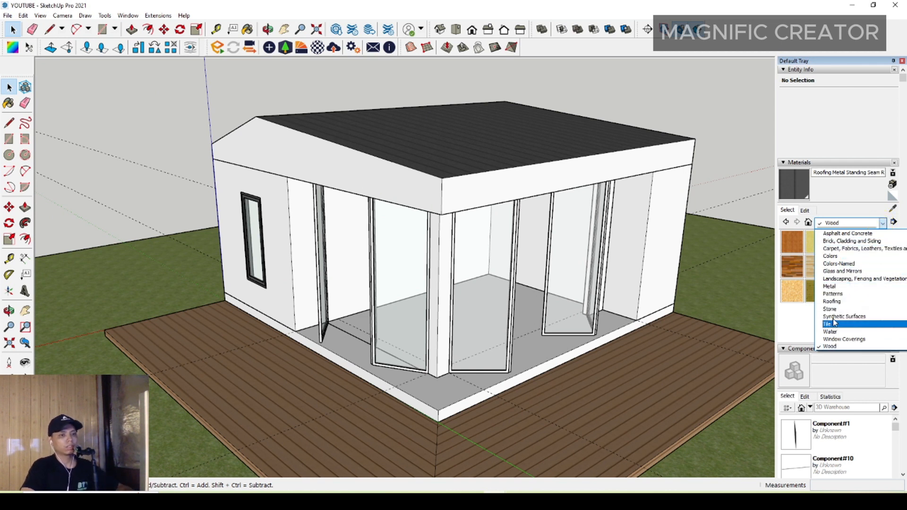
{"action": "left_click", "coordinate": [846, 242]}
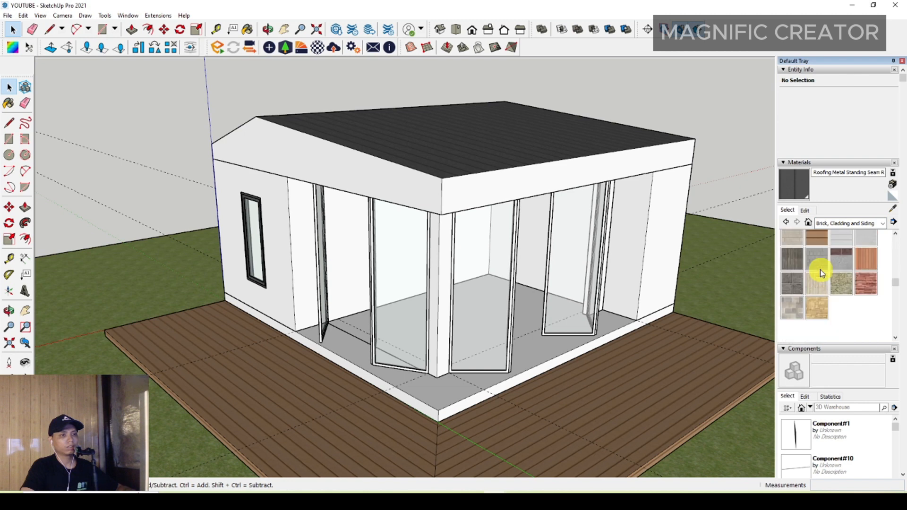
{"action": "left_click", "coordinate": [792, 242]}
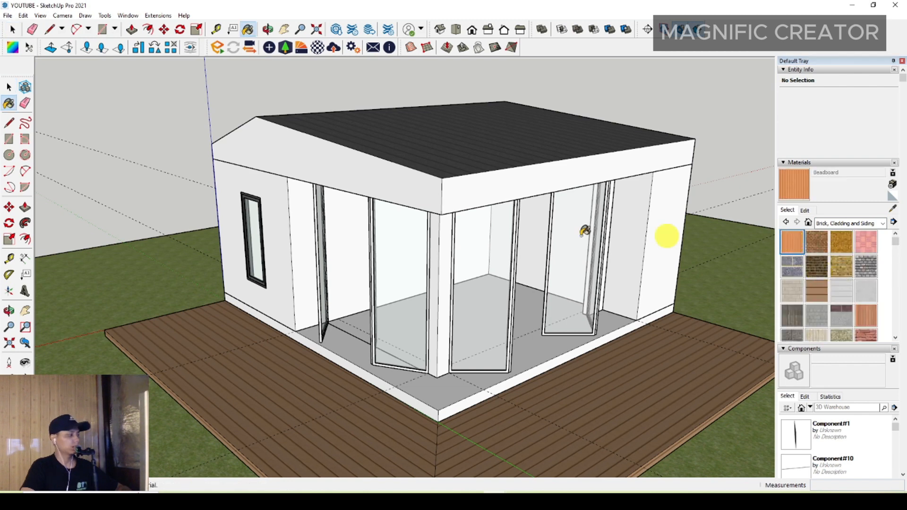
{"action": "middle_click_drag", "start_coordinate": [312, 236], "coordinate": [326, 212]}
{"action": "key", "text": "space"}
{"action": "triple_click", "coordinate": [266, 190]}
{"action": "left_click", "coordinate": [270, 212]}
{"action": "key", "text": "b"}
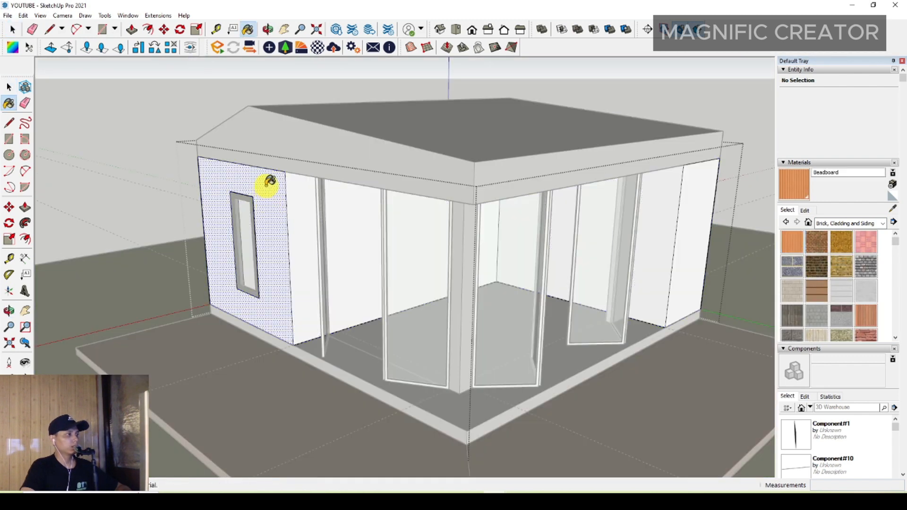
{"action": "left_click", "coordinate": [268, 186]}
- Paint the gable face above the side window and the adjoining front fascia of the roof group with Beadboard
{"action": "key", "text": "space"}
{"action": "triple_click", "coordinate": [279, 145]}
{"action": "left_click", "coordinate": [312, 156]}
{"action": "key", "text": "b"}
{"action": "left_click", "coordinate": [359, 144]}
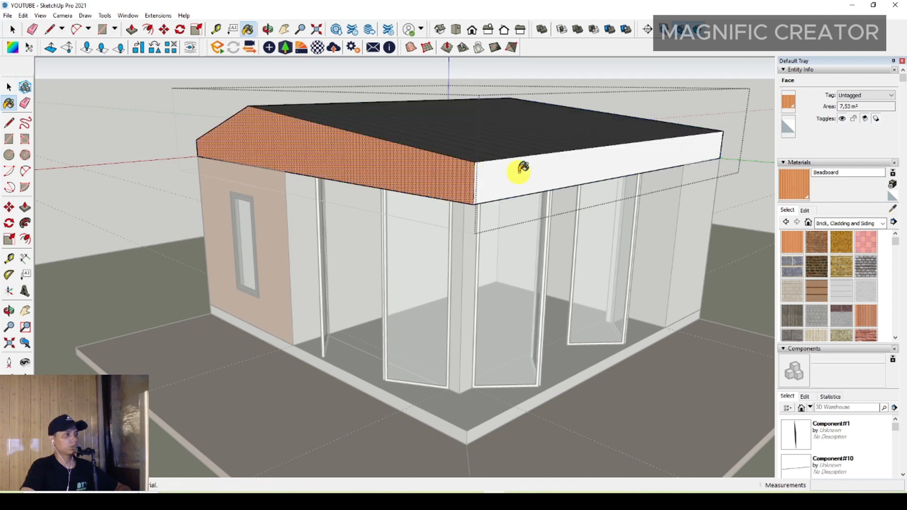
{"action": "left_click", "coordinate": [519, 172]}
- Copy the vertical corner edge of the wall beside the folding panels inward along its side face, splitting off the exposed strip
{"action": "key", "text": "space"}
{"action": "left_click", "coordinate": [674, 241]}
{"action": "middle_click_drag", "start_coordinate": [663, 250], "coordinate": [563, 331]}
{"action": "scroll", "coordinate": [586, 290], "scroll_direction": "up", "scroll_amount": 2}
{"action": "left_click", "coordinate": [581, 305]}
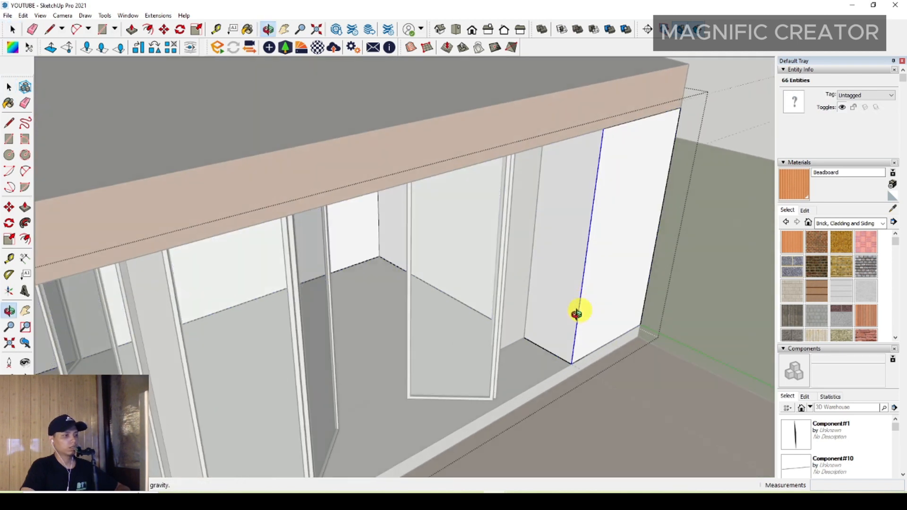
{"action": "key", "text": "m"}
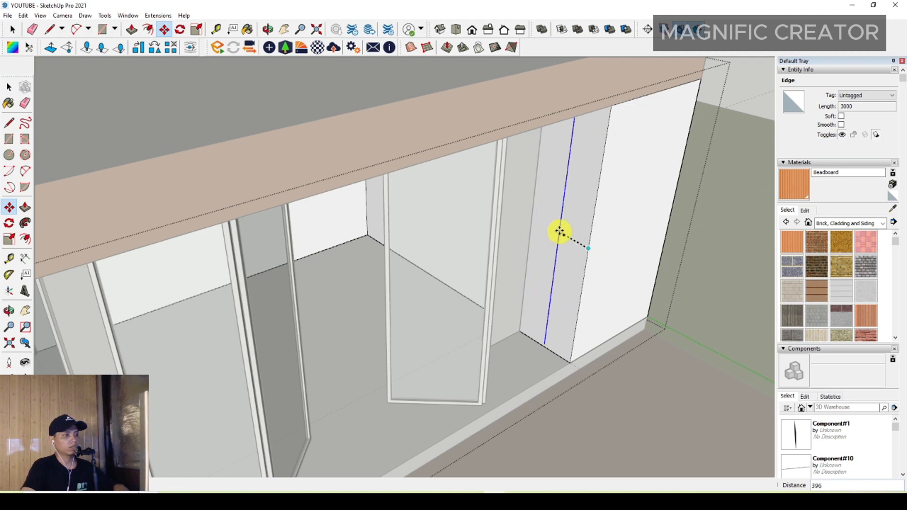
{"action": "scroll", "coordinate": [572, 342], "scroll_direction": "up", "scroll_amount": 3}
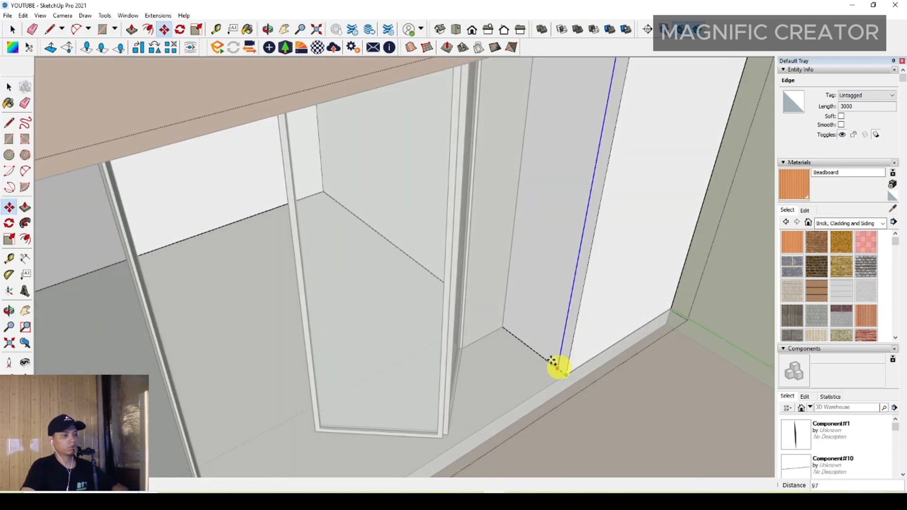
{"action": "left_click", "coordinate": [494, 321]}
{"action": "key", "text": "space"}
{"action": "left_click", "coordinate": [554, 279]}
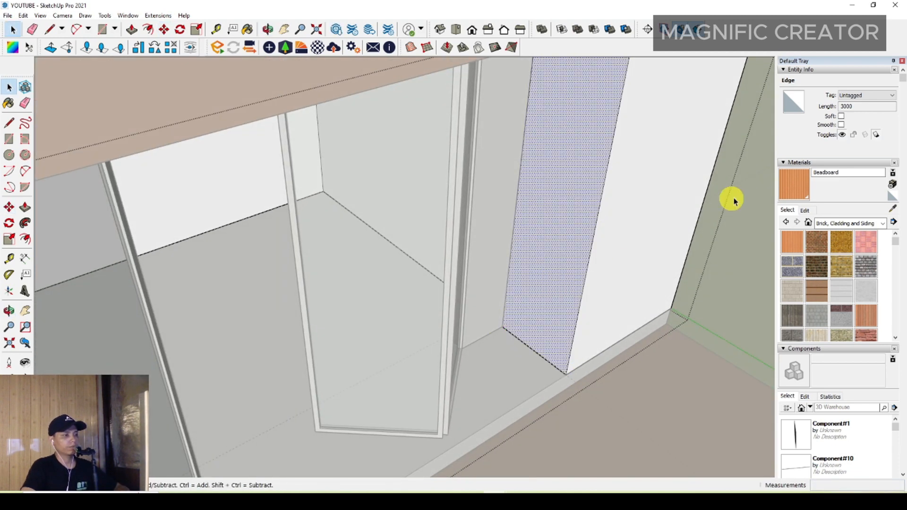
- Paint the split-off wall strip, its adjoining front face and the two remaining outer walls with Beadboard
{"action": "left_click", "coordinate": [791, 184]}
{"action": "left_click", "coordinate": [569, 248]}
{"action": "left_click", "coordinate": [645, 249]}
{"action": "scroll", "coordinate": [604, 272], "scroll_direction": "down", "scroll_amount": 5}
{"action": "middle_click_drag", "start_coordinate": [532, 316], "coordinate": [405, 280]}
{"action": "left_click", "coordinate": [480, 282]}
{"action": "mouse_move", "coordinate": [479, 282]}
{"action": "middle_mouse_down"}
{"action": "mouse_move", "coordinate": [140, 274]}
{"action": "mouse_move", "coordinate": [78, 286]}
{"action": "middle_mouse_up"}
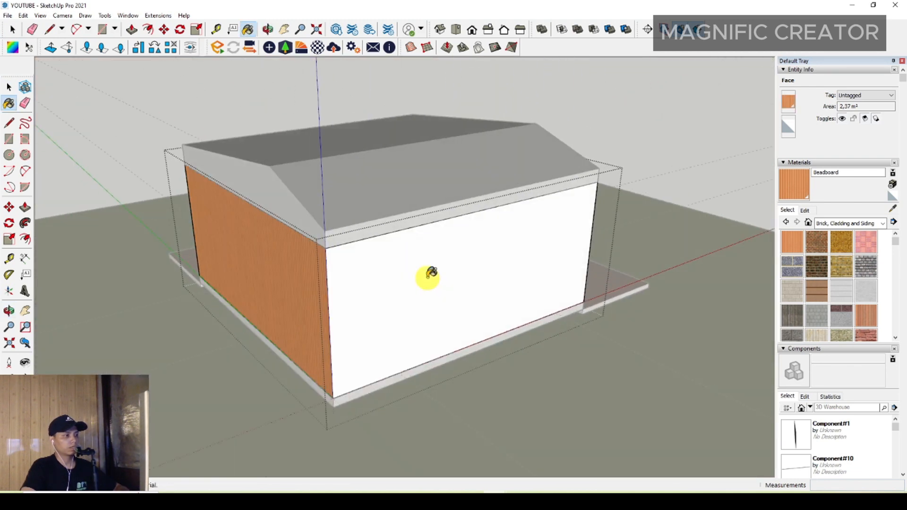
{"action": "left_click", "coordinate": [428, 279]}
- Paint the opposite gable face and the remaining rear fascia of the roof group with Beadboard, and leave the group
{"action": "middle_click_drag", "start_coordinate": [285, 277], "coordinate": [589, 267]}
{"action": "key", "text": "space"}
{"action": "triple_click", "coordinate": [482, 166]}
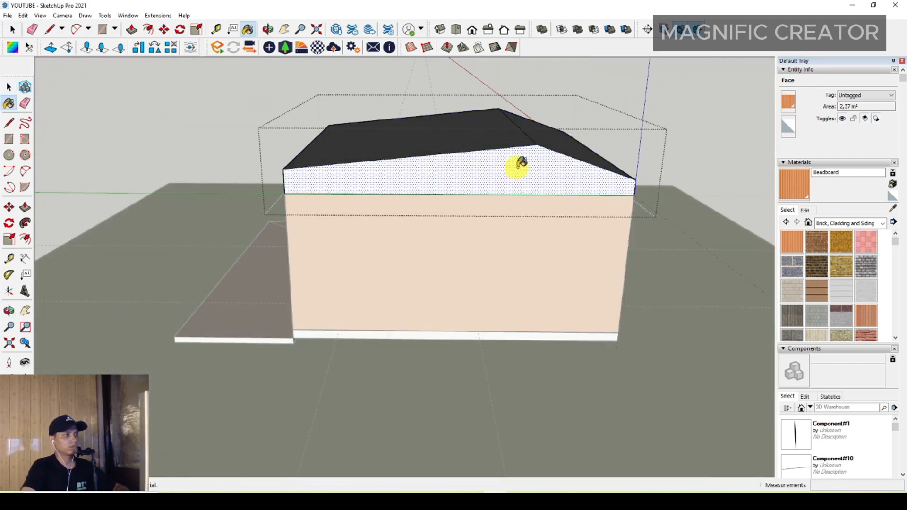
{"action": "left_click", "coordinate": [518, 167]}
{"action": "middle_click_drag", "start_coordinate": [518, 167], "coordinate": [413, 198]}
{"action": "scroll", "coordinate": [433, 192], "scroll_direction": "up", "scroll_amount": 1}
{"action": "left_click", "coordinate": [410, 186]}
{"action": "middle_click_drag", "start_coordinate": [567, 238], "coordinate": [766, 222]}
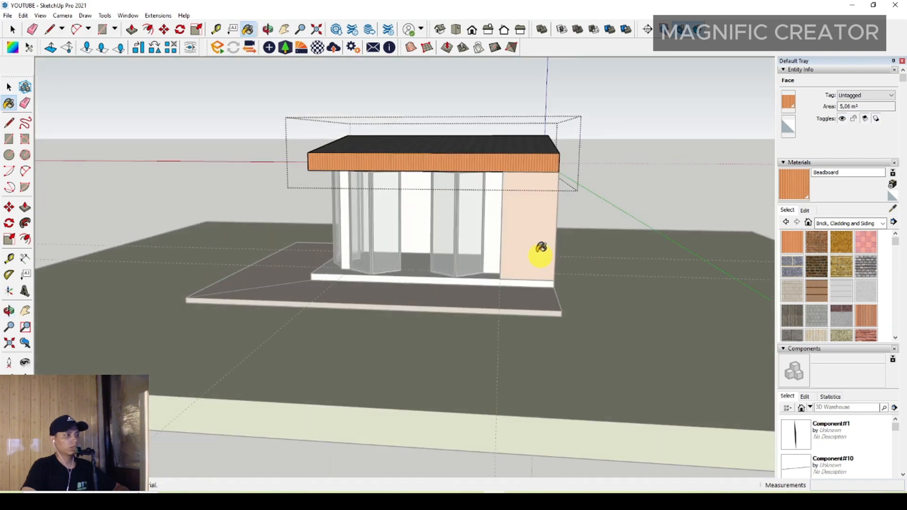
{"action": "mouse_move", "coordinate": [541, 247]}
{"action": "middle_mouse_down"}
{"action": "mouse_move", "coordinate": [518, 288]}
{"action": "mouse_move", "coordinate": [397, 277]}
{"action": "mouse_move", "coordinate": [544, 213]}
{"action": "middle_mouse_up"}
{"action": "key", "text": "space"}
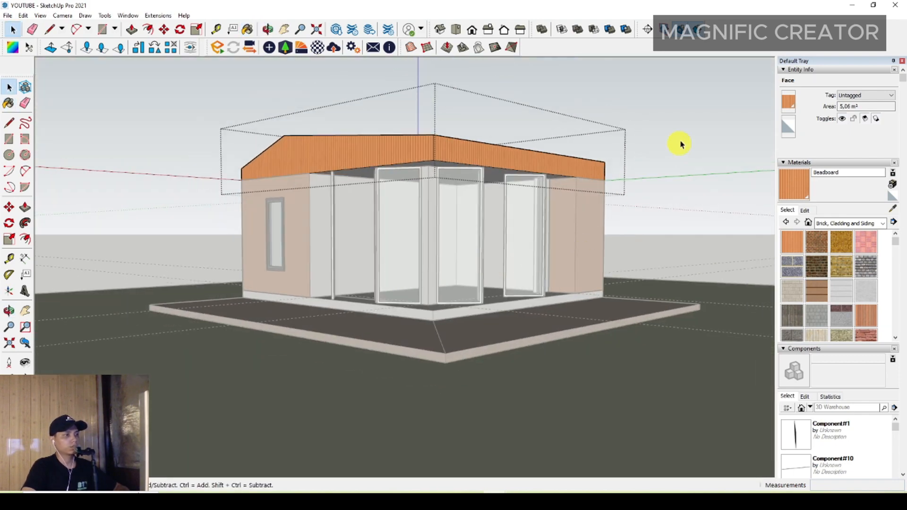
{"action": "left_click", "coordinate": [681, 144]}
- Recolour the Beadboard material to a darker yellowish wood brown using the colour wheel and brightness control
{"action": "middle_click_drag", "start_coordinate": [490, 219], "coordinate": [394, 320]}
{"action": "left_click", "coordinate": [806, 210]}
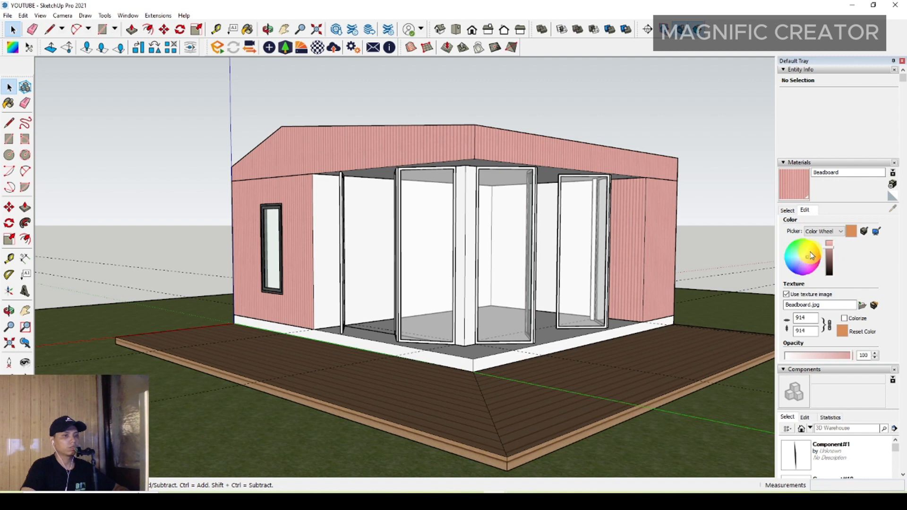
{"action": "left_click", "coordinate": [810, 253]}
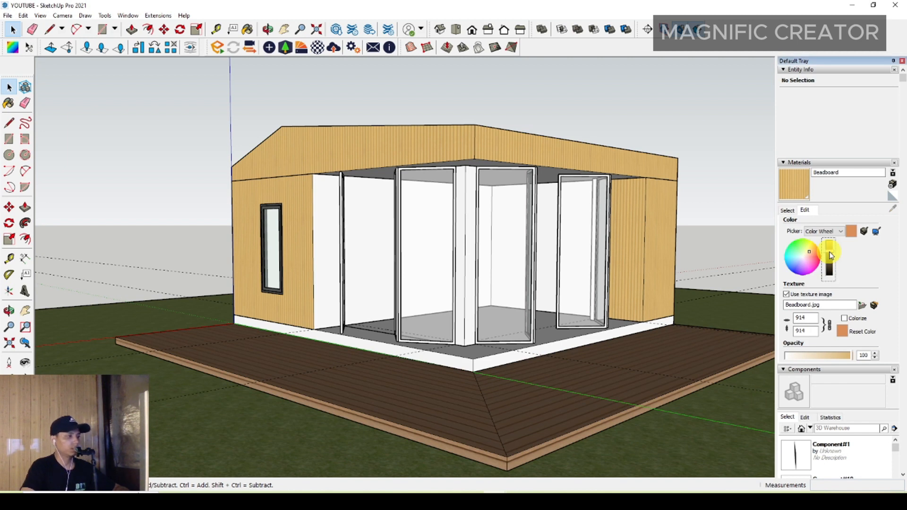
{"action": "left_click", "coordinate": [830, 255]}
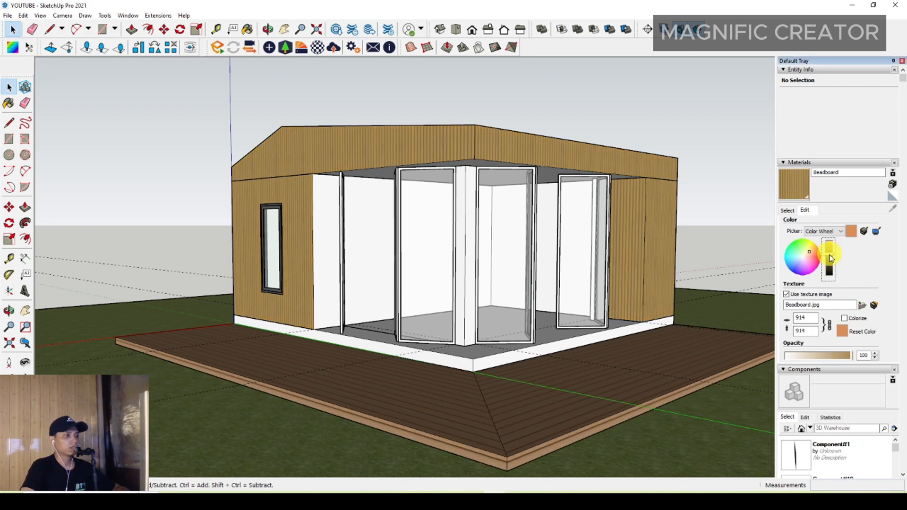
{"action": "middle_click_drag", "start_coordinate": [443, 297], "coordinate": [595, 274]}
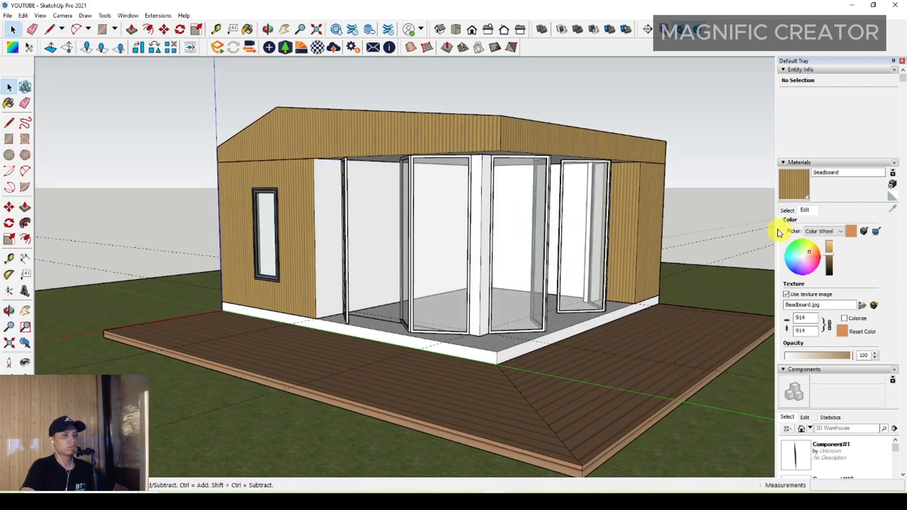
- Paint the two front side faces of the floor slab with Blacktop Old 02 from the Asphalt and Concrete materials
{"action": "left_click", "coordinate": [791, 210]}
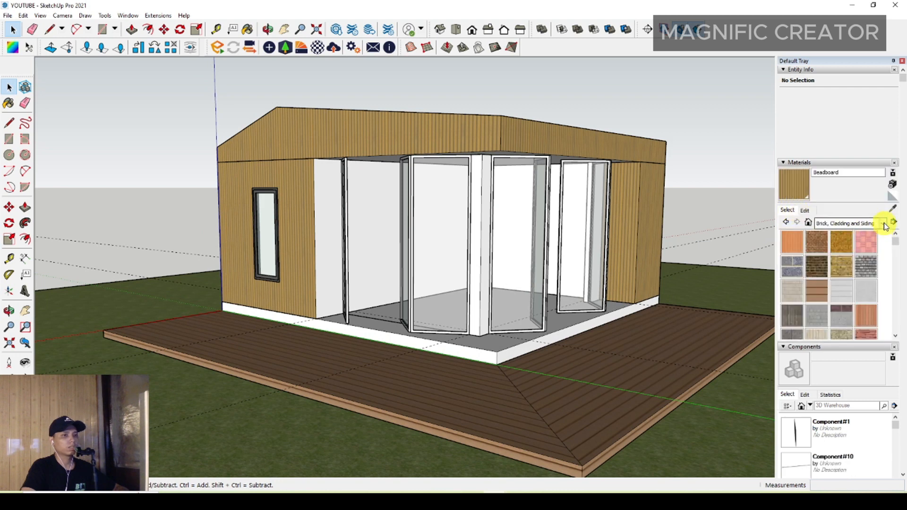
{"action": "left_click", "coordinate": [884, 224]}
{"action": "left_click", "coordinate": [852, 256]}
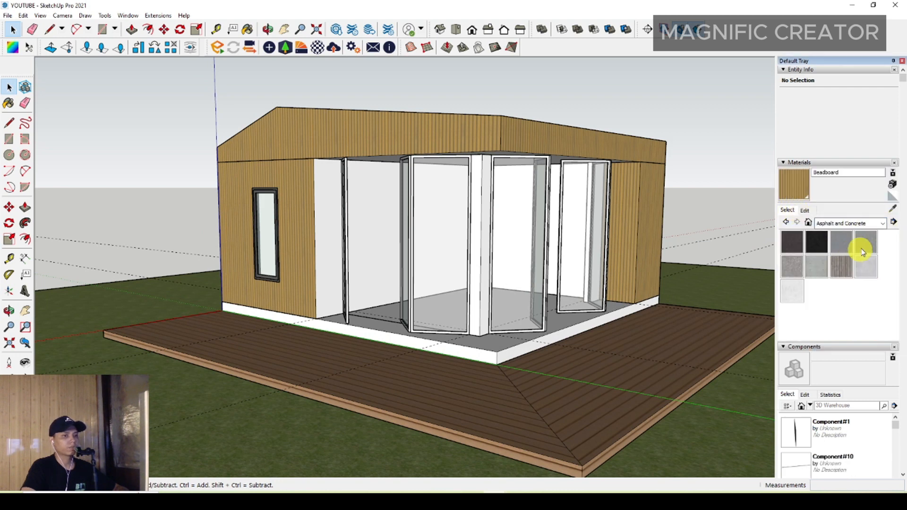
{"action": "left_click", "coordinate": [862, 252]}
{"action": "scroll", "coordinate": [449, 343], "scroll_direction": "up", "scroll_amount": 5}
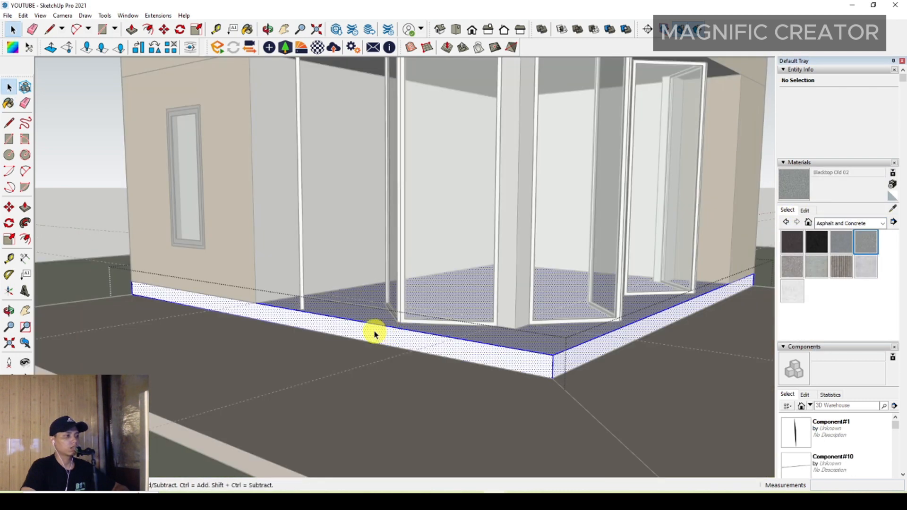
{"action": "left_click", "coordinate": [375, 334]}
{"action": "key", "text": "b"}
{"action": "left_click", "coordinate": [372, 331]}
{"action": "scroll", "coordinate": [610, 345], "scroll_direction": "up", "scroll_amount": 1}
{"action": "left_click", "coordinate": [603, 349]}
{"action": "scroll", "coordinate": [487, 346], "scroll_direction": "down", "scroll_amount": 4}
{"action": "key", "text": "space"}
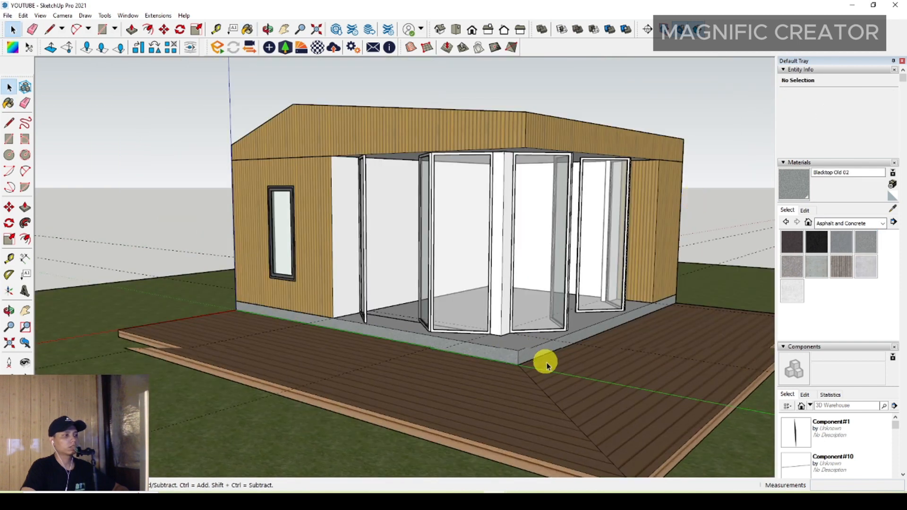
{"action": "middle_click_drag", "start_coordinate": [543, 365], "coordinate": [508, 347]}
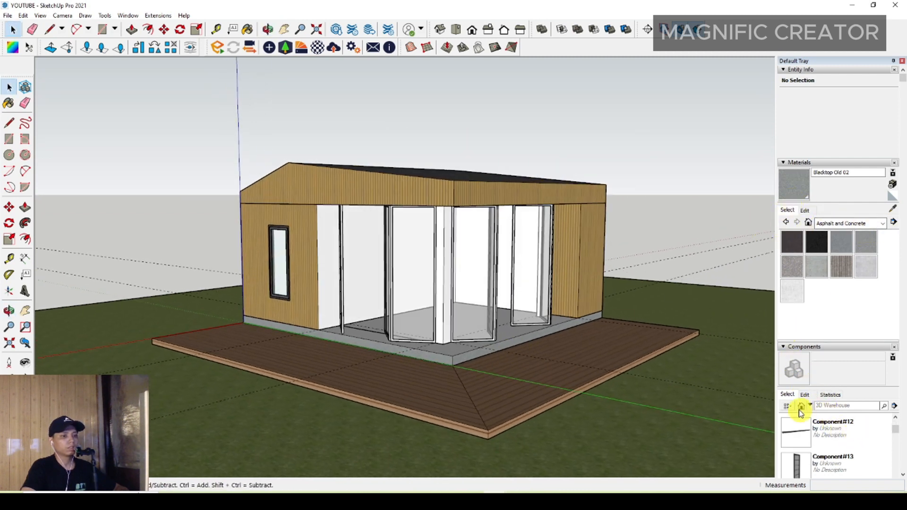
- Place the Tree 2D Deciduous component from the Components Sampler on the grass behind the deck's far end, beside the building
{"action": "left_click", "coordinate": [785, 162]}
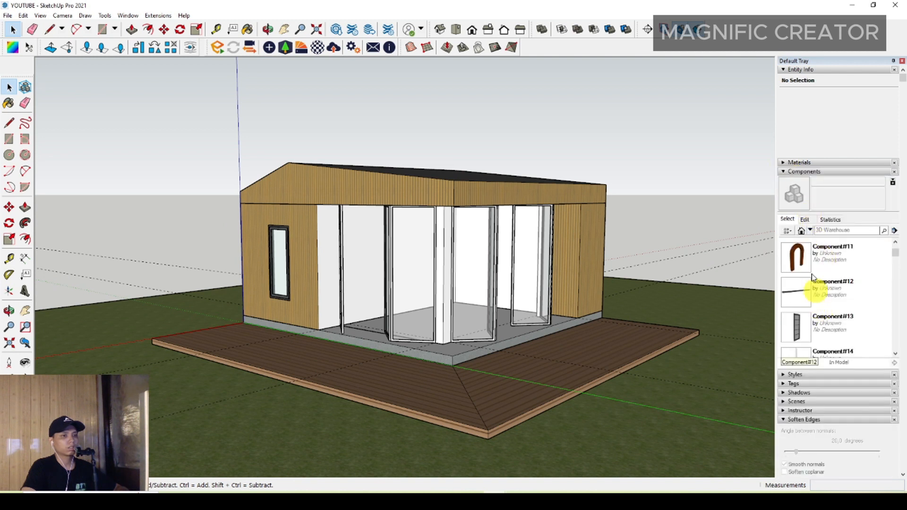
{"action": "left_click", "coordinate": [810, 231]}
{"action": "left_click", "coordinate": [808, 251]}
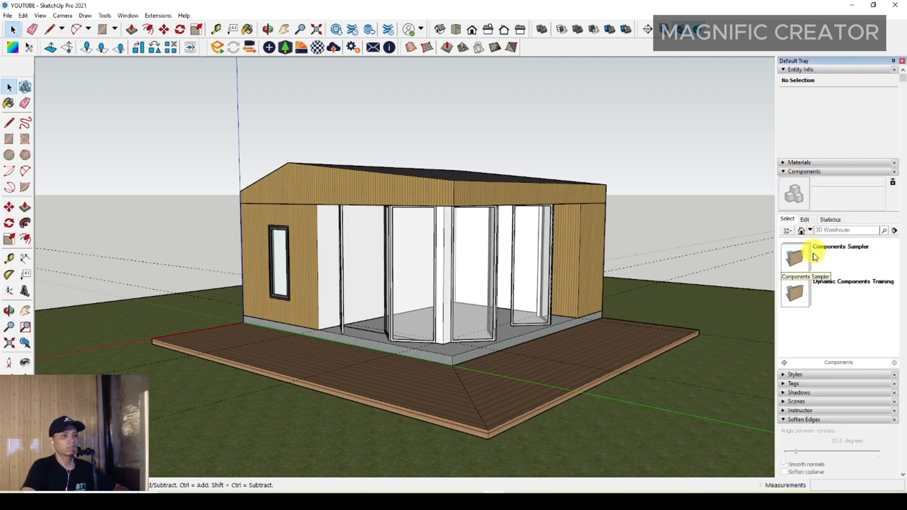
{"action": "scroll", "coordinate": [811, 293], "scroll_direction": "down", "scroll_amount": 10}
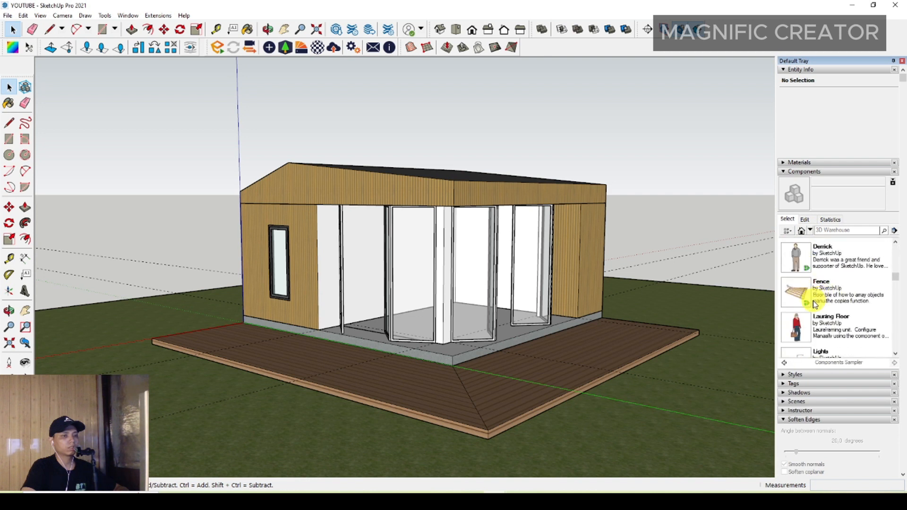
{"action": "scroll", "coordinate": [813, 304], "scroll_direction": "down", "scroll_amount": 10}
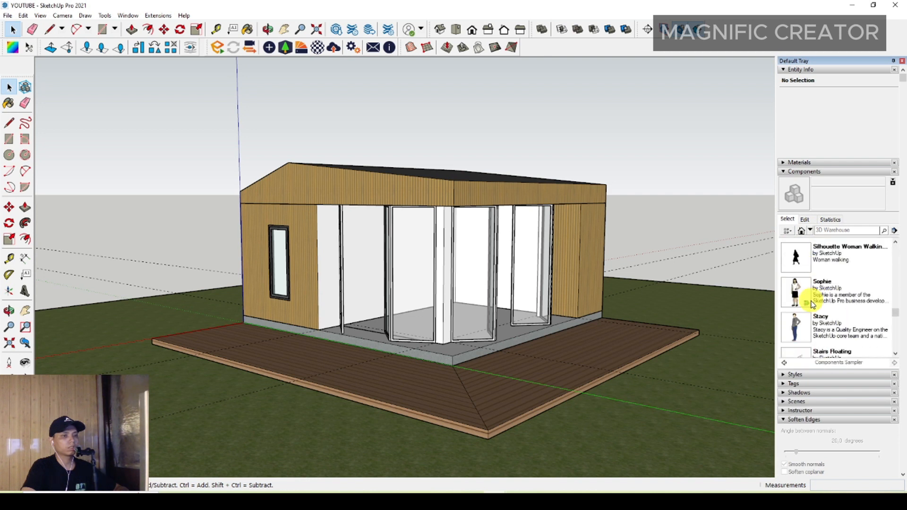
{"action": "scroll", "coordinate": [809, 293], "scroll_direction": "up", "scroll_amount": 1}
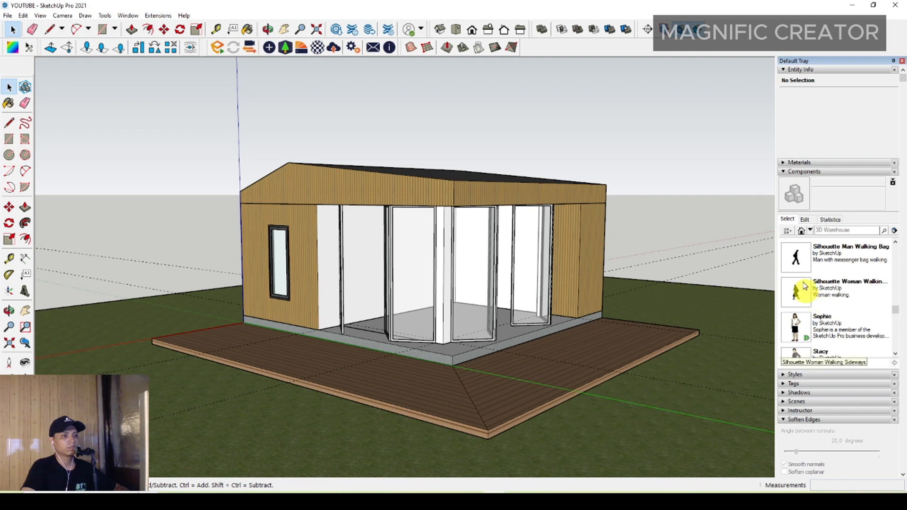
{"action": "scroll", "coordinate": [801, 284], "scroll_direction": "down", "scroll_amount": 6}
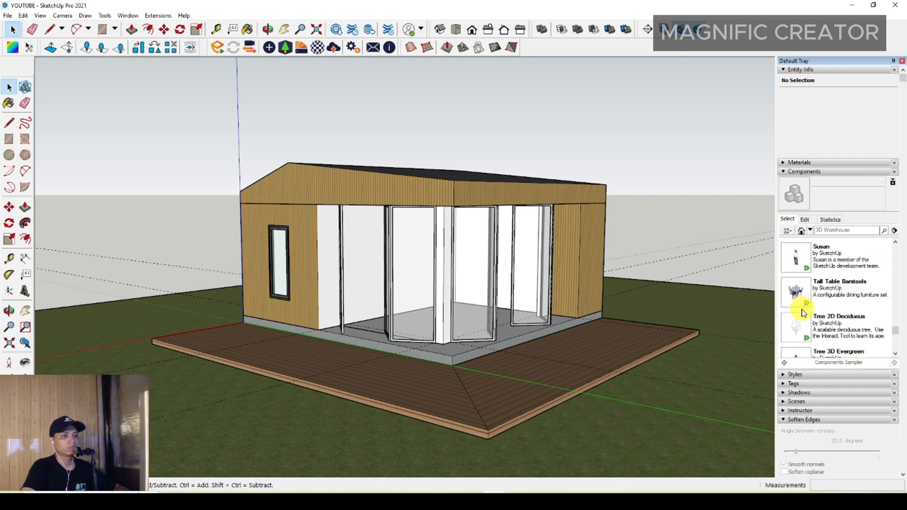
{"action": "left_click_drag", "start_coordinate": [720, 307], "coordinate": [682, 311]}
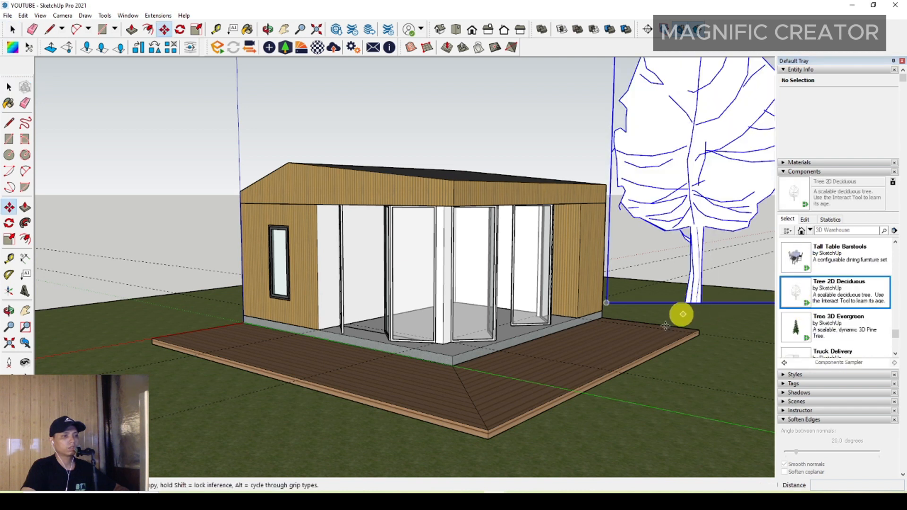
{"action": "scroll", "coordinate": [540, 255], "scroll_direction": "down", "scroll_amount": 2}
{"action": "scroll", "coordinate": [540, 255], "scroll_direction": "down", "scroll_amount": 1}
{"action": "middle_click_drag", "start_coordinate": [557, 264], "coordinate": [603, 235]}
{"action": "scroll", "coordinate": [549, 233], "scroll_direction": "up", "scroll_amount": 2}
{"action": "left_click", "coordinate": [785, 173]}
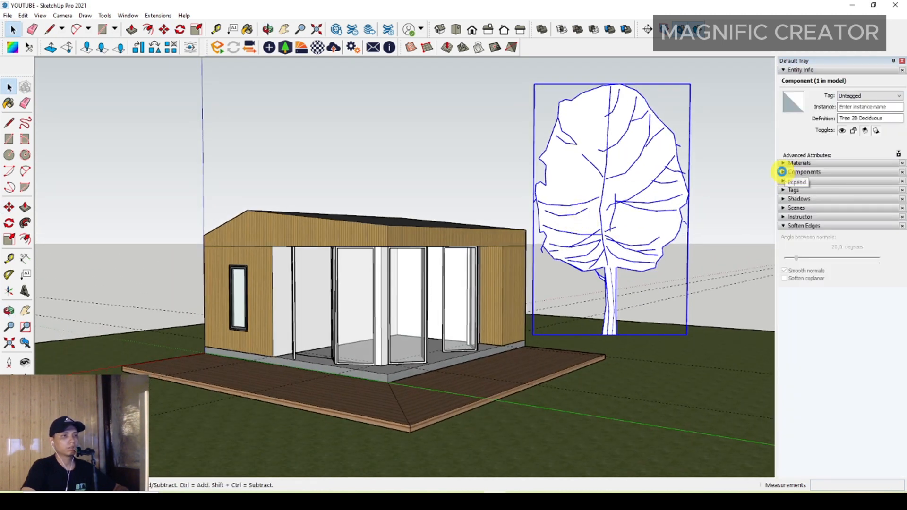
{"action": "left_click", "coordinate": [782, 172]}
{"action": "left_click", "coordinate": [785, 171]}
{"action": "left_click", "coordinate": [782, 170]}
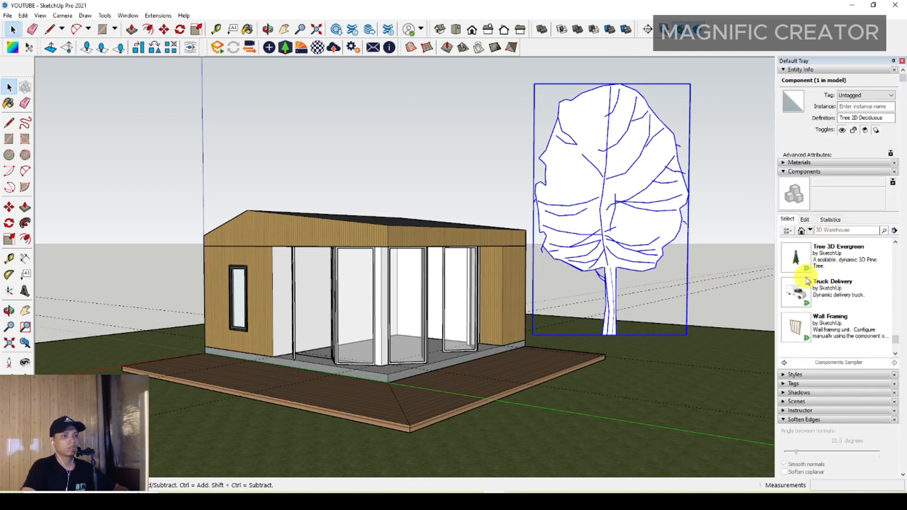
{"action": "scroll", "coordinate": [794, 282], "scroll_direction": "up", "scroll_amount": 3}
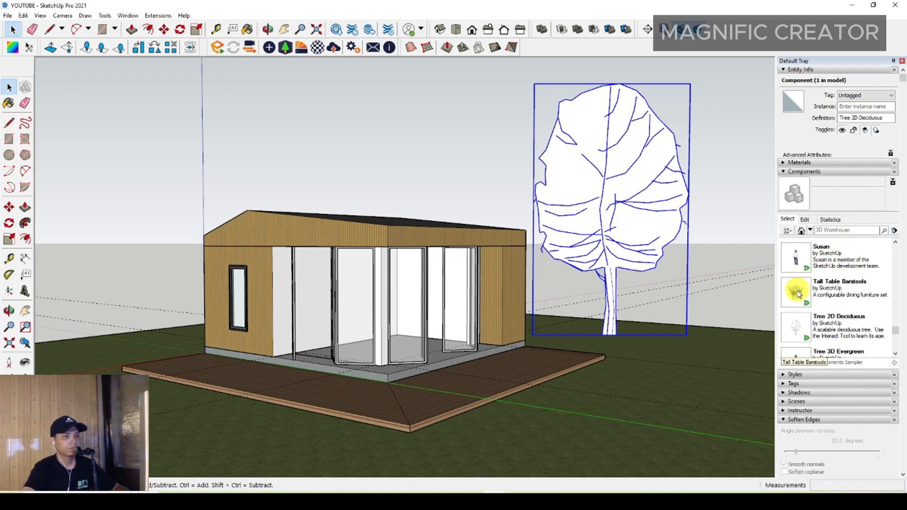
{"action": "left_click_drag", "start_coordinate": [570, 338], "coordinate": [534, 364]}
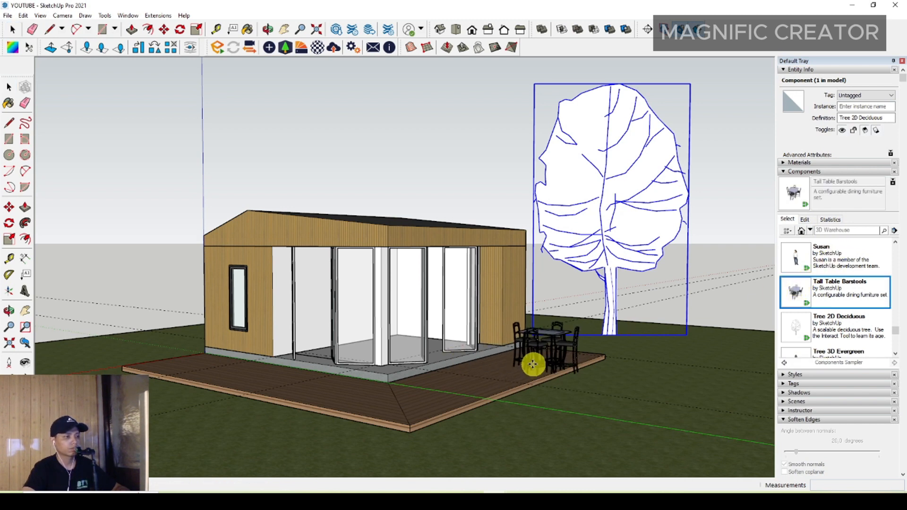
{"action": "middle_click_drag", "start_coordinate": [533, 364], "coordinate": [510, 437]}
{"action": "scroll", "coordinate": [509, 381], "scroll_direction": "up", "scroll_amount": 3}
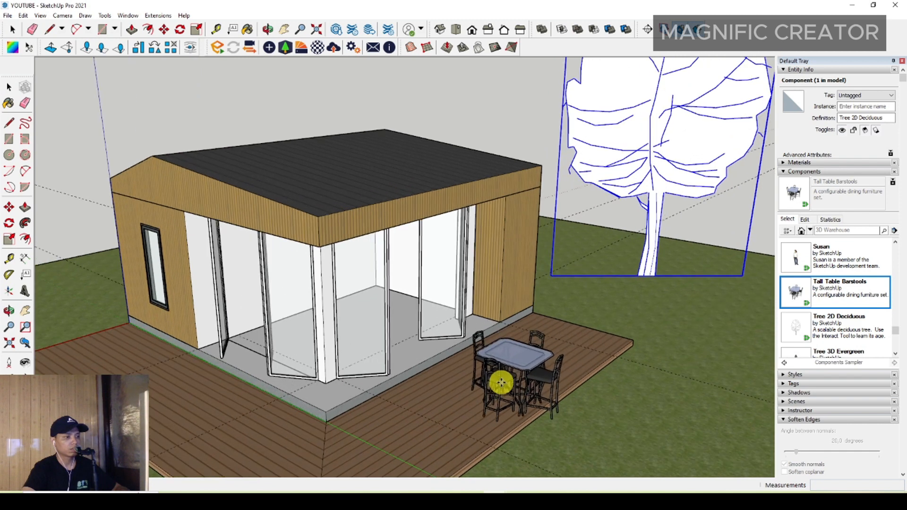
{"action": "middle_click_drag", "start_coordinate": [508, 368], "coordinate": [508, 354]}
{"action": "key", "text": "Escape"}
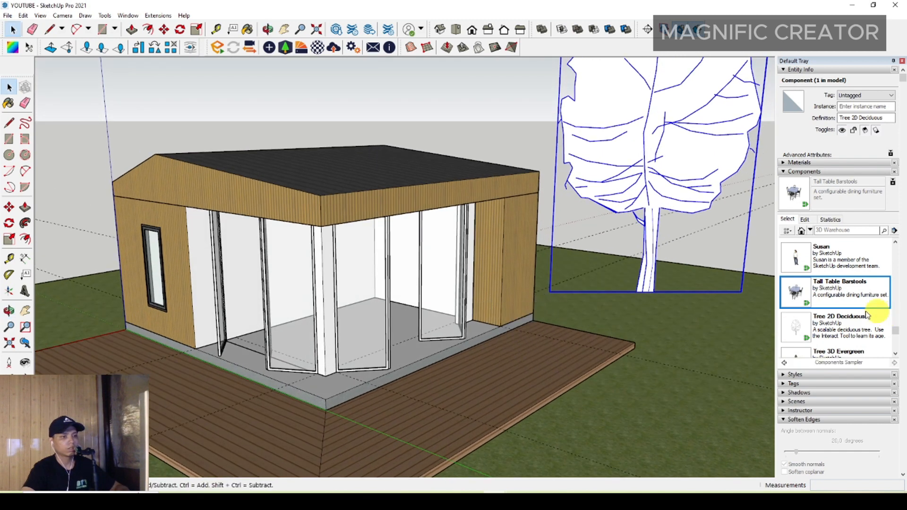
- Place the standing older man figure in the teal jacket from the Components Sampler on the deck in front of the folding glass panels
{"action": "scroll", "coordinate": [846, 319], "scroll_direction": "down", "scroll_amount": 4}
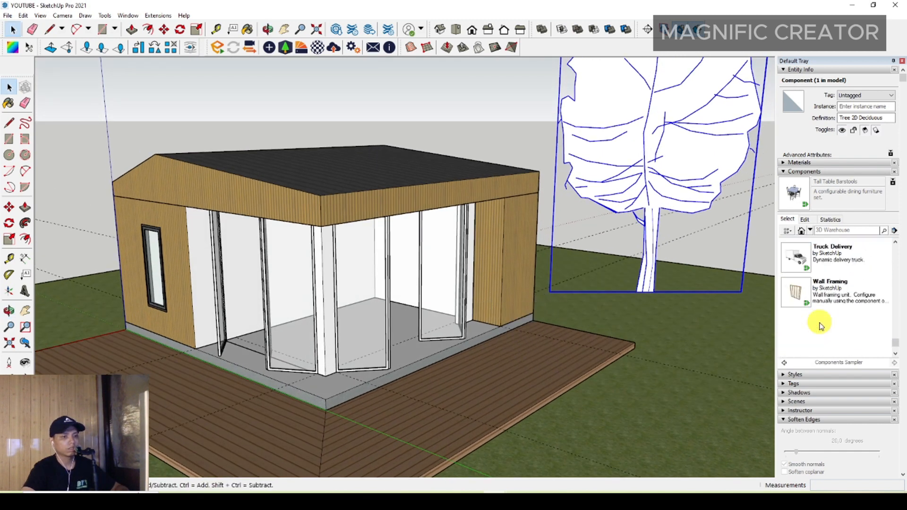
{"action": "scroll", "coordinate": [821, 326], "scroll_direction": "up", "scroll_amount": 2}
{"action": "scroll", "coordinate": [819, 328], "scroll_direction": "up", "scroll_amount": 4}
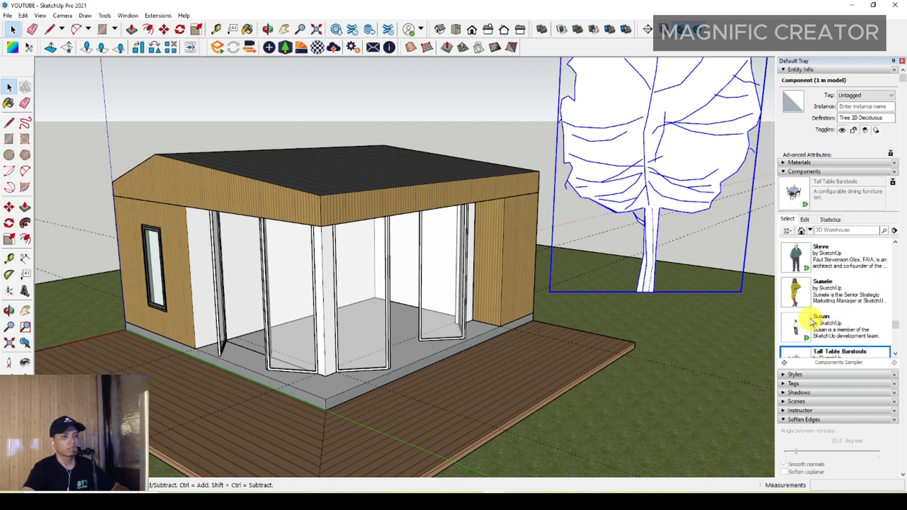
{"action": "left_click", "coordinate": [806, 257]}
{"action": "left_click", "coordinate": [470, 375]}
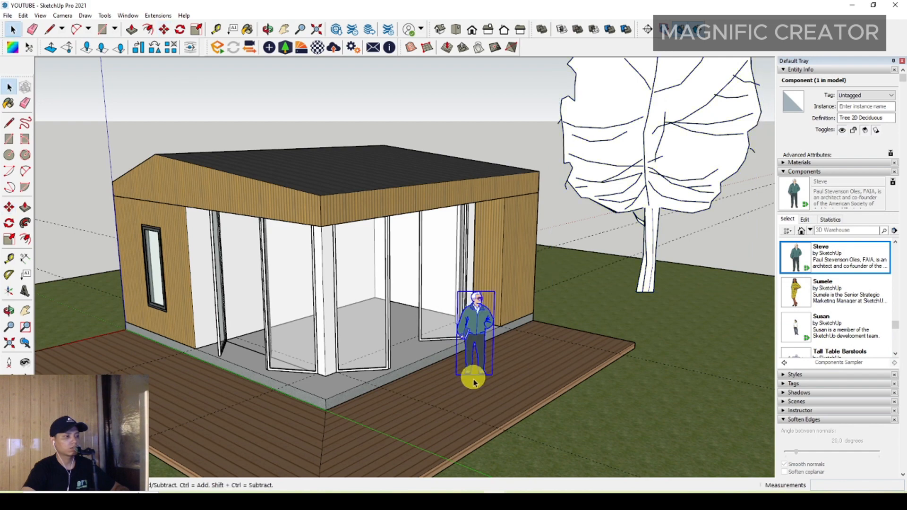
{"action": "middle_click_drag", "start_coordinate": [470, 375], "coordinate": [478, 201]}
{"action": "scroll", "coordinate": [841, 307], "scroll_direction": "up", "scroll_amount": 1}
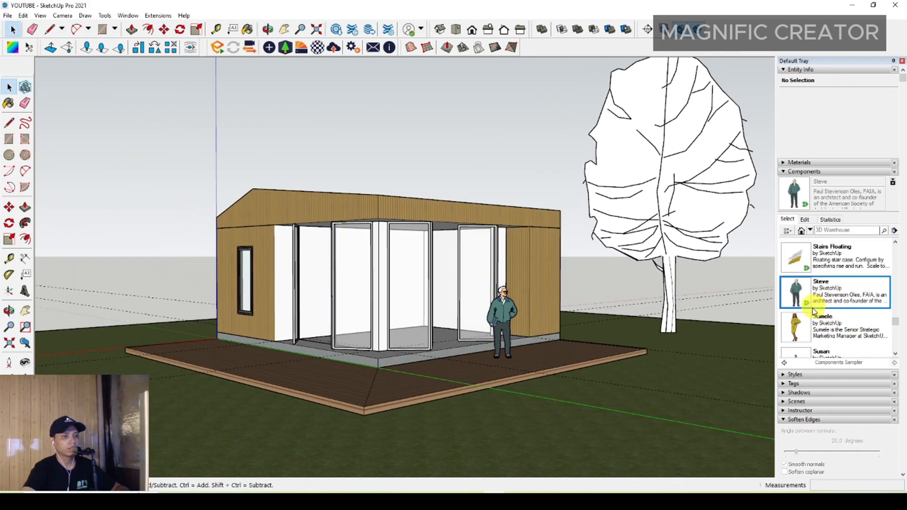
- Place the Picnic Table component with umbrella at the deck's far end, beside the standing figure and near the tree
{"action": "scroll", "coordinate": [814, 312], "scroll_direction": "up", "scroll_amount": 4}
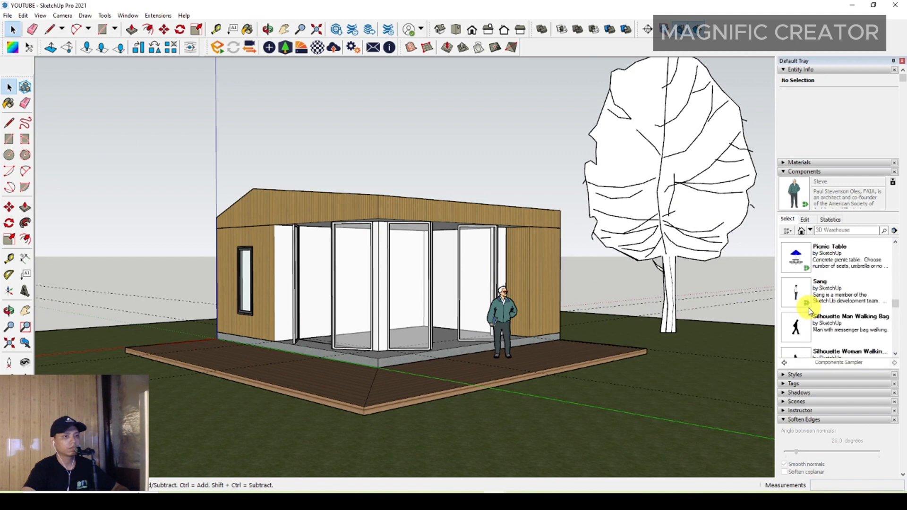
{"action": "scroll", "coordinate": [810, 312], "scroll_direction": "up", "scroll_amount": 1}
{"action": "scroll", "coordinate": [810, 311], "scroll_direction": "up", "scroll_amount": 1}
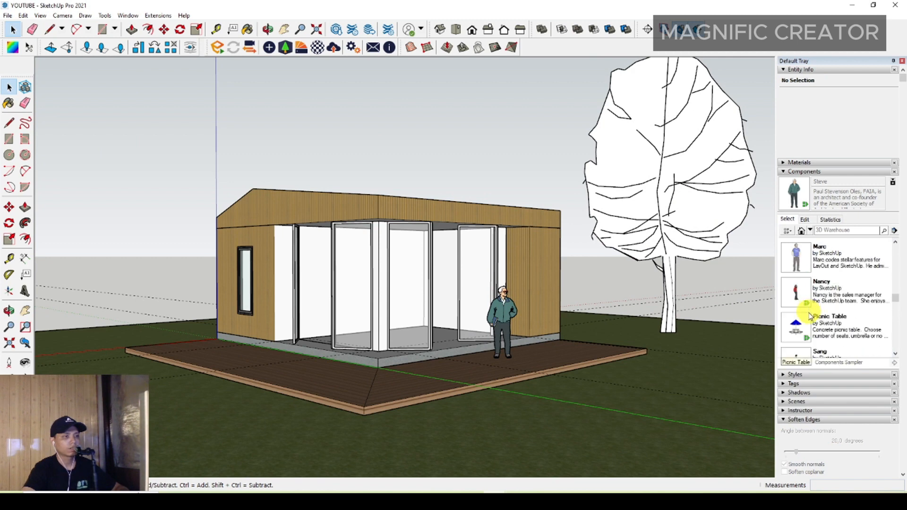
{"action": "scroll", "coordinate": [809, 314], "scroll_direction": "down", "scroll_amount": 1}
{"action": "left_click", "coordinate": [803, 299]}
{"action": "scroll", "coordinate": [208, 333], "scroll_direction": "up", "scroll_amount": 1}
{"action": "middle_click_drag", "start_coordinate": [196, 348], "coordinate": [171, 407]}
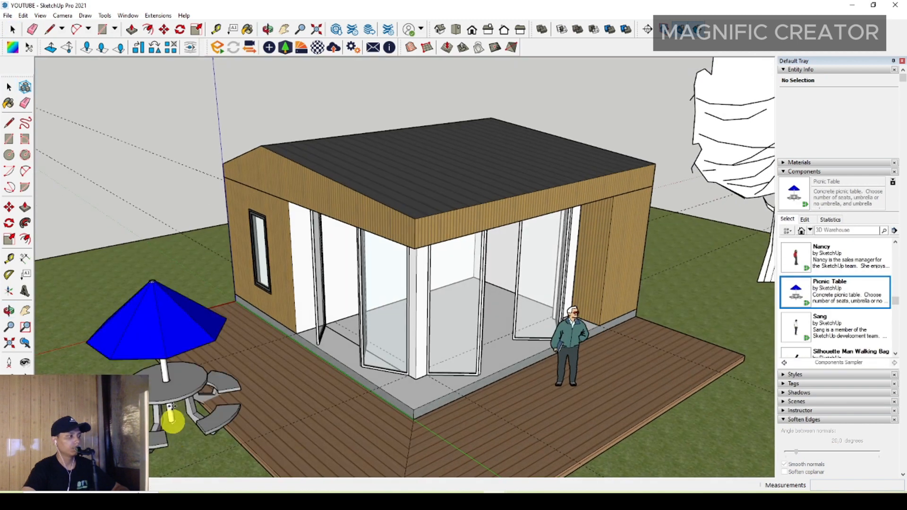
{"action": "scroll", "coordinate": [171, 406], "scroll_direction": "up", "scroll_amount": 1}
{"action": "scroll", "coordinate": [236, 333], "scroll_direction": "down", "scroll_amount": 1}
{"action": "scroll", "coordinate": [614, 373], "scroll_direction": "up", "scroll_amount": 1}
{"action": "middle_click_drag", "start_coordinate": [614, 373], "coordinate": [509, 294], "text": "shift"}
{"action": "left_click", "coordinate": [517, 306]}
{"action": "scroll", "coordinate": [449, 331], "scroll_direction": "down", "scroll_amount": 2}
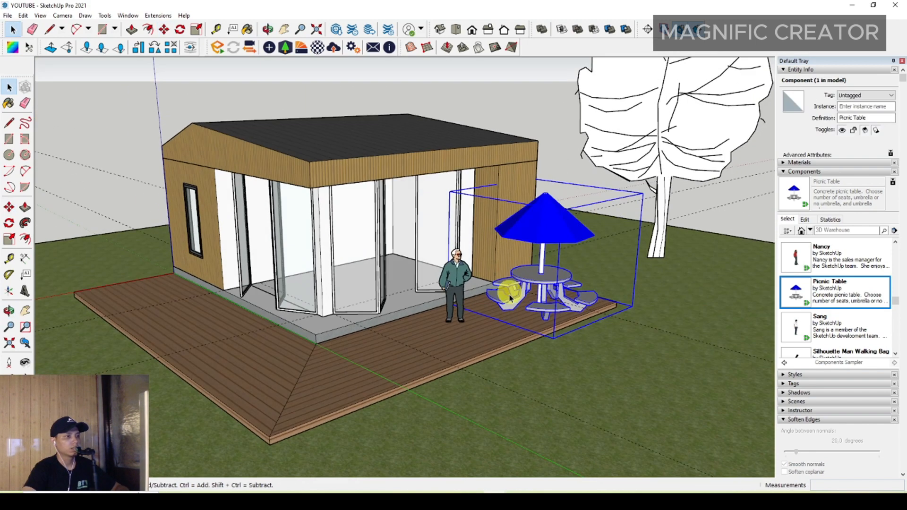
{"action": "scroll", "coordinate": [510, 298], "scroll_direction": "down", "scroll_amount": 3}
- Paint the 2D deciduous tree with the green Color F07 from the Colors materials
{"action": "left_click", "coordinate": [783, 162]}
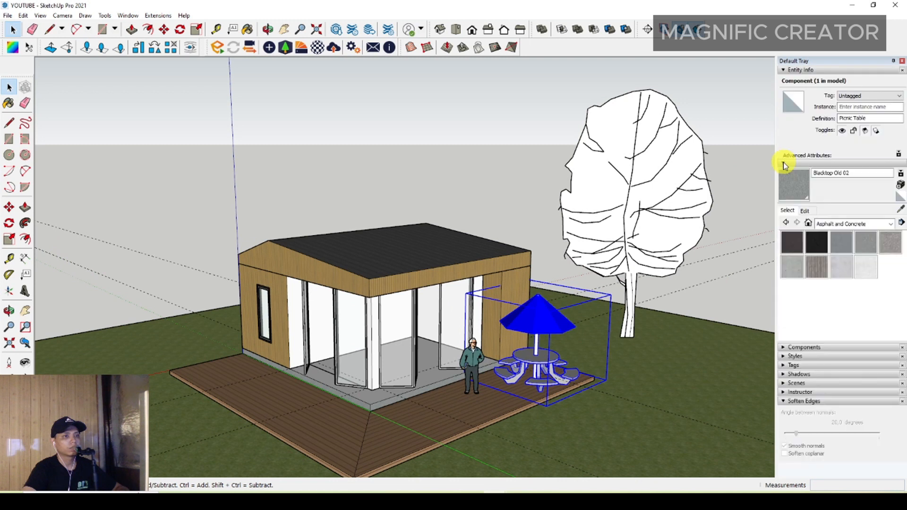
{"action": "left_click", "coordinate": [891, 224]}
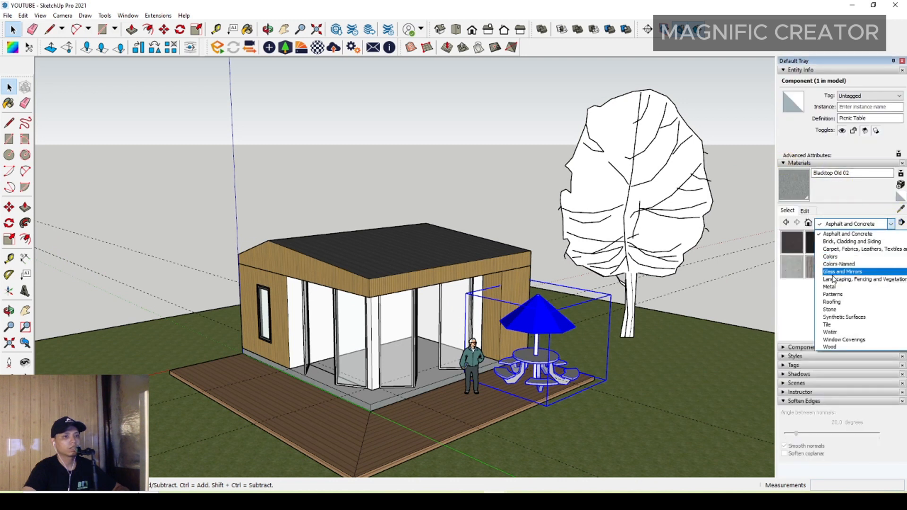
{"action": "left_click", "coordinate": [831, 257]}
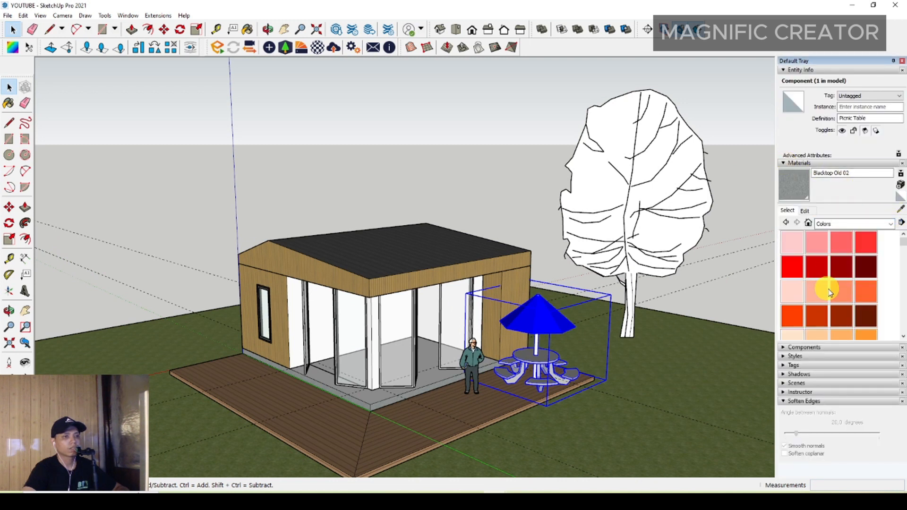
{"action": "scroll", "coordinate": [832, 286], "scroll_direction": "down", "scroll_amount": 10}
{"action": "scroll", "coordinate": [837, 291], "scroll_direction": "up", "scroll_amount": 5}
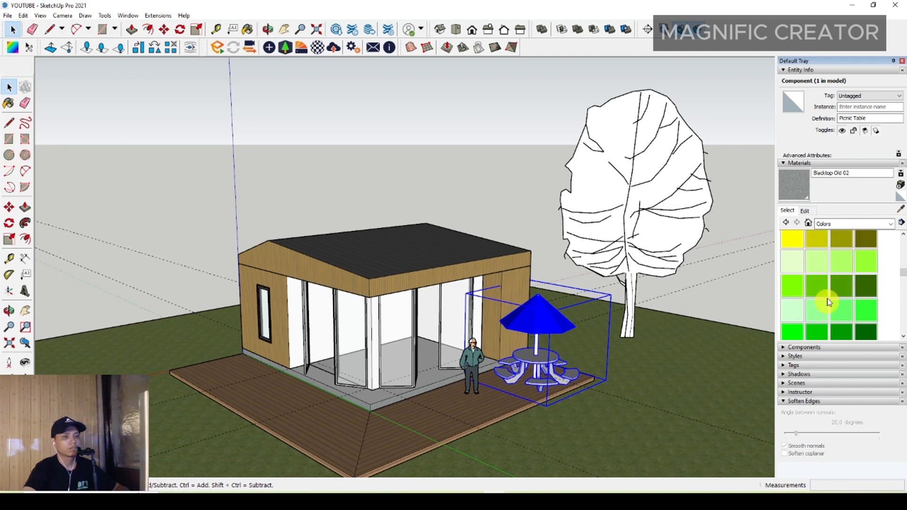
{"action": "left_click", "coordinate": [830, 303]}
{"action": "left_click", "coordinate": [660, 183]}
{"action": "scroll", "coordinate": [642, 208], "scroll_direction": "down", "scroll_amount": 4}
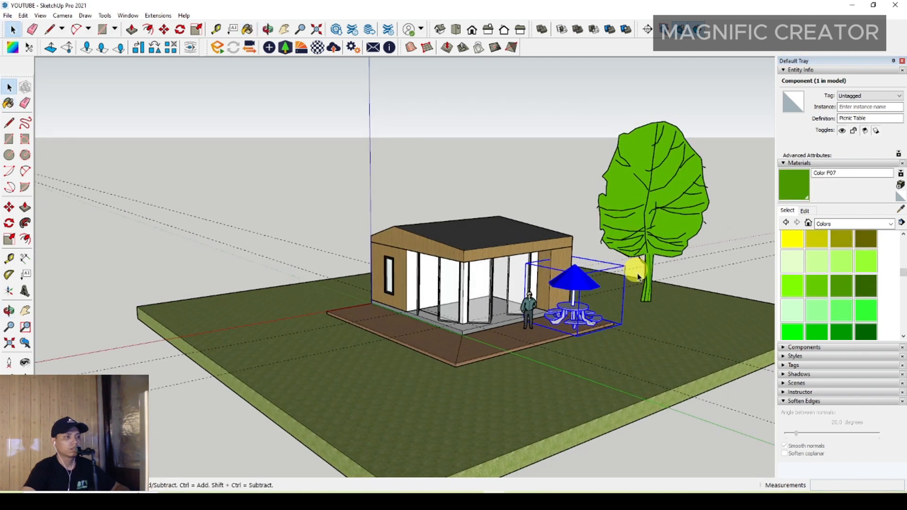
{"action": "scroll", "coordinate": [633, 281], "scroll_direction": "up", "scroll_amount": 3}
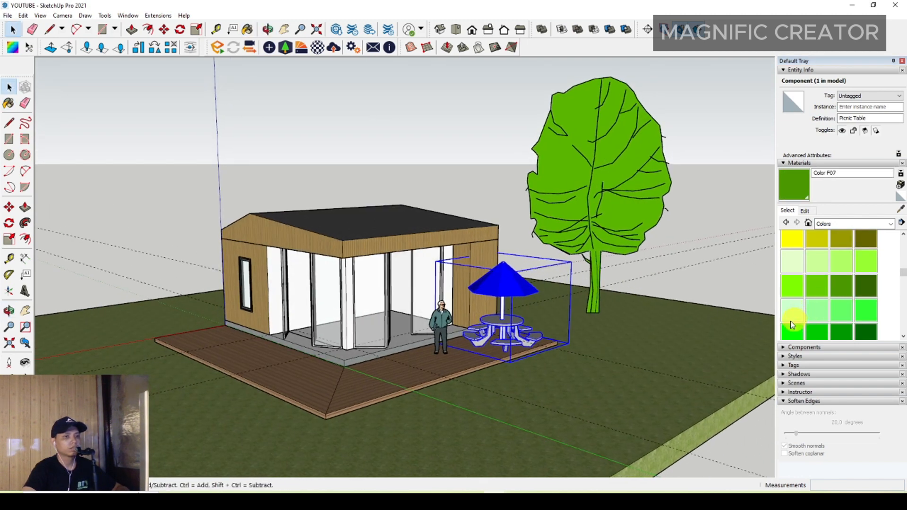
- Copy the green tree onto the grass on the opposite side of the building, beyond the wall with the narrow window
{"action": "left_click", "coordinate": [610, 216]}
{"action": "middle_click_drag", "start_coordinate": [610, 215], "coordinate": [609, 251]}
{"action": "key", "text": "m"}
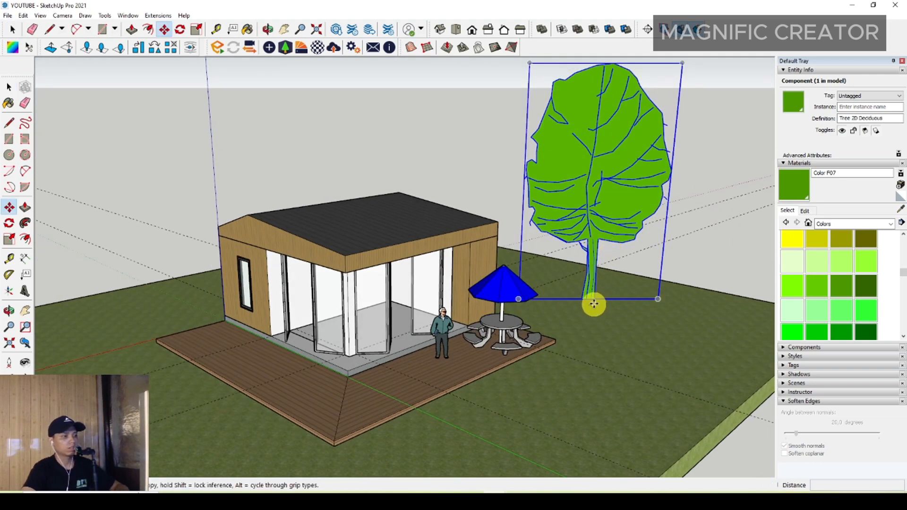
{"action": "key", "text": "ctrl"}
{"action": "left_click", "coordinate": [593, 305]}
{"action": "left_click", "coordinate": [112, 326]}
- Copy the tree once more onto the grass behind the building, near the rear corner of the lawn
{"action": "key", "text": "ctrl"}
{"action": "left_click", "coordinate": [121, 329]}
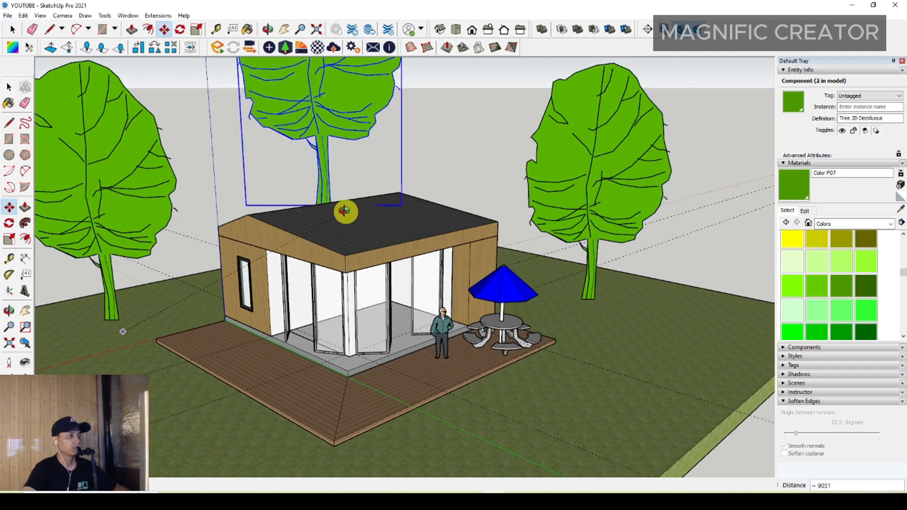
{"action": "middle_click_drag", "start_coordinate": [344, 211], "coordinate": [359, 265]}
{"action": "middle_click_drag", "start_coordinate": [439, 168], "coordinate": [479, 186], "text": "shift"}
{"action": "left_click", "coordinate": [525, 236]}
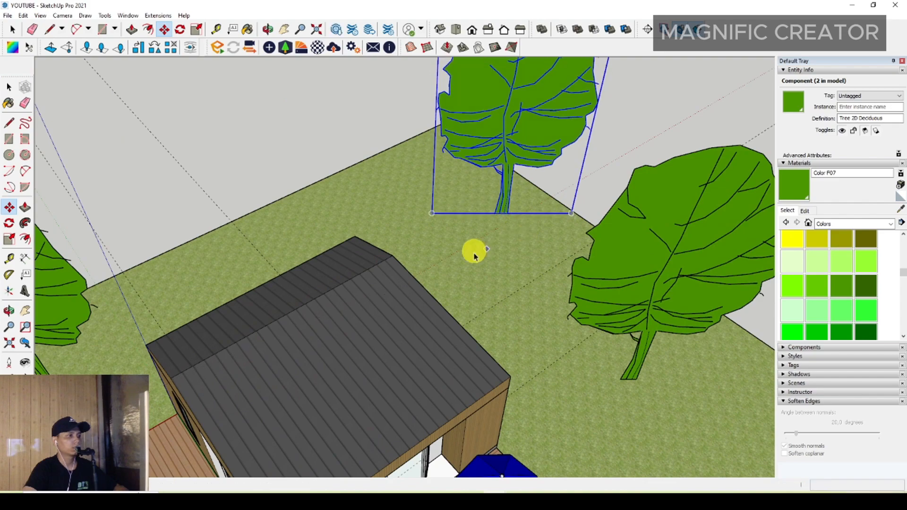
{"action": "key", "text": "space"}
{"action": "middle_click_drag", "start_coordinate": [453, 251], "coordinate": [435, 283]}
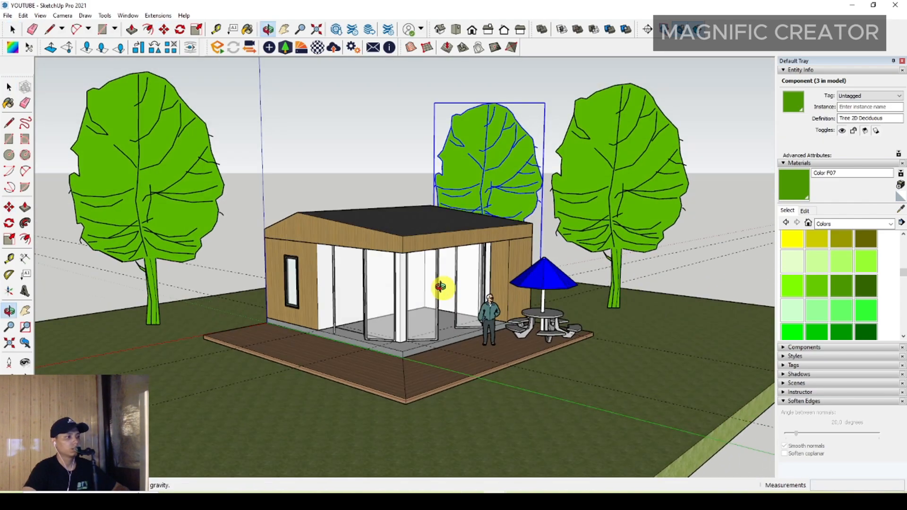
- Erase the two copied trees beside and behind the building, keeping only the original near the picnic table
{"action": "right_click", "coordinate": [492, 168]}
{"action": "left_click", "coordinate": [475, 155]}
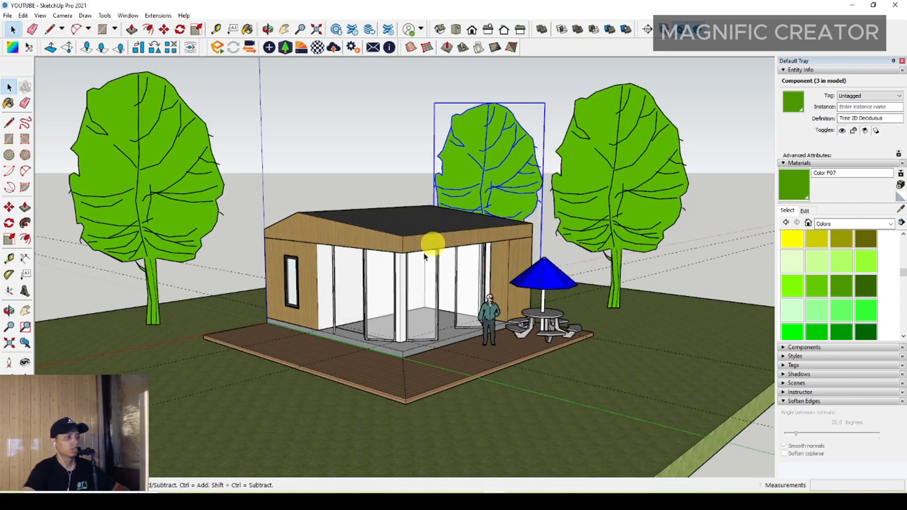
{"action": "scroll", "coordinate": [420, 283], "scroll_direction": "up", "scroll_amount": 2}
{"action": "middle_click_drag", "start_coordinate": [416, 289], "coordinate": [486, 222]}
{"action": "scroll", "coordinate": [482, 248], "scroll_direction": "down", "scroll_amount": 3}
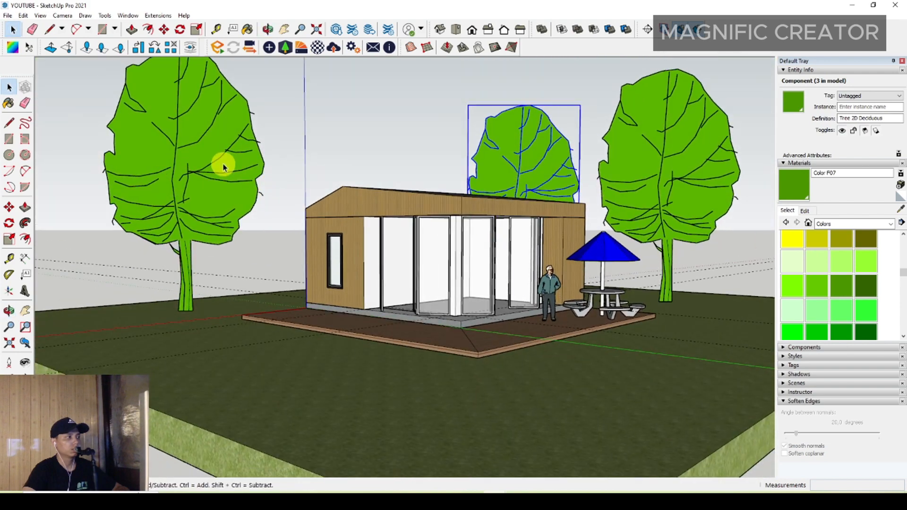
{"action": "right_click", "coordinate": [224, 161]}
{"action": "left_click", "coordinate": [239, 174]}
{"action": "right_click", "coordinate": [542, 147]}
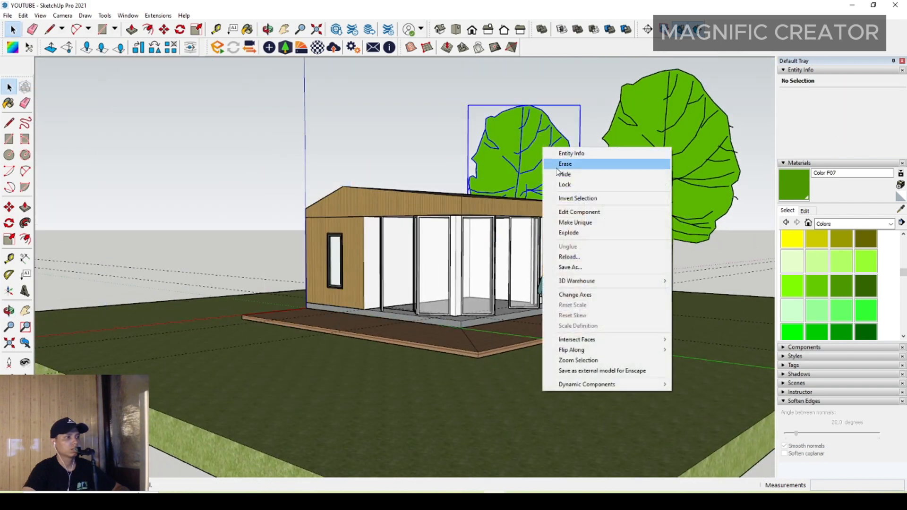
{"action": "left_click", "coordinate": [563, 164]}
{"action": "scroll", "coordinate": [506, 259], "scroll_direction": "up", "scroll_amount": 5}
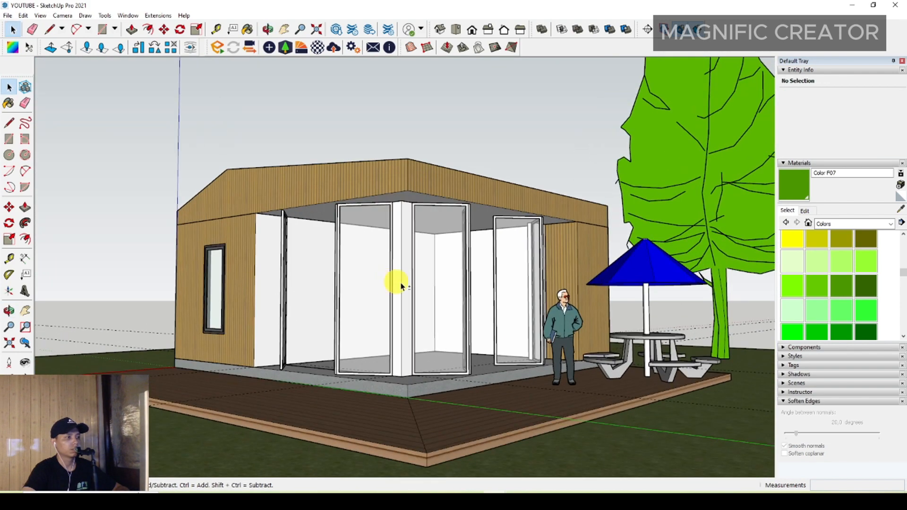
- Apply the Urban Planning Style from the Default Styles collection to give the scene a blue sky and gray background
{"action": "middle_click_drag", "start_coordinate": [401, 286], "coordinate": [466, 285], "text": "shift"}
{"action": "scroll", "coordinate": [471, 278], "scroll_direction": "down", "scroll_amount": 3}
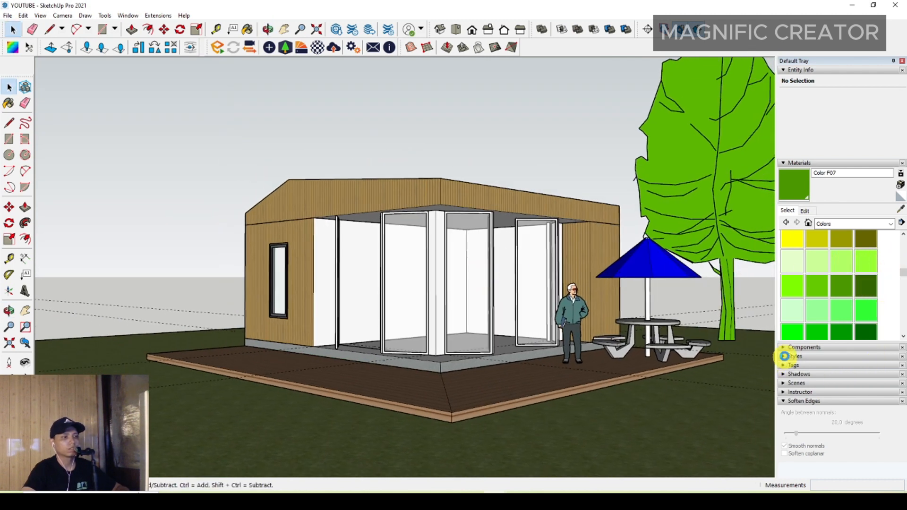
{"action": "left_click", "coordinate": [785, 356]}
{"action": "scroll", "coordinate": [800, 444], "scroll_direction": "down", "scroll_amount": 1}
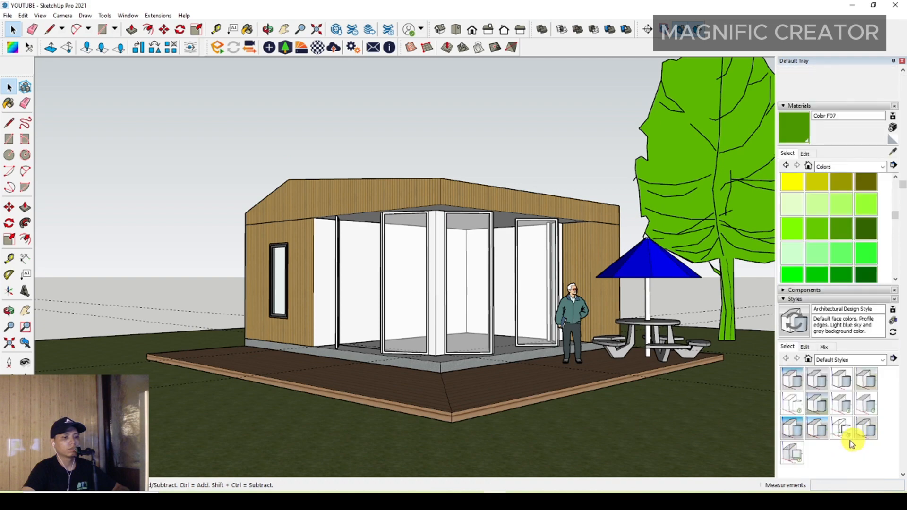
{"action": "left_click", "coordinate": [816, 429]}
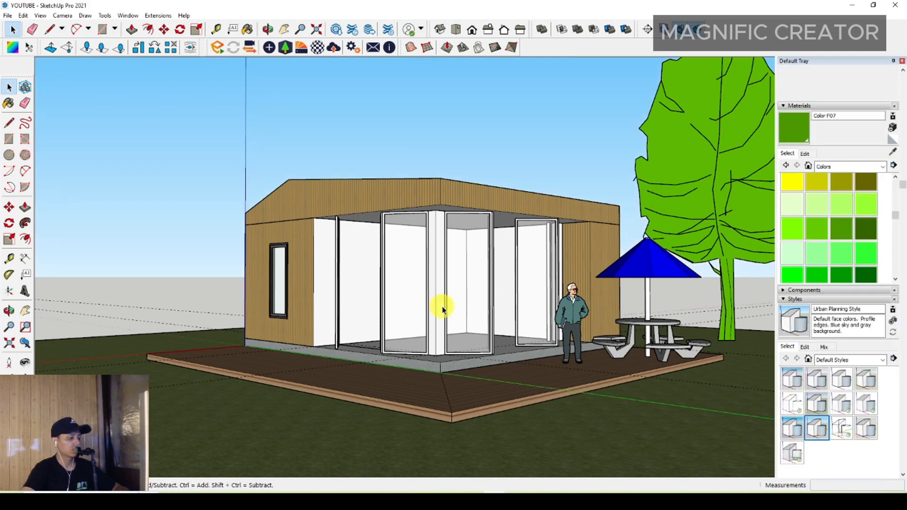
- Examine the restyled scene from farther away and close up around the building's glazed front corner, deck and tree
{"action": "middle_click_drag", "start_coordinate": [545, 321], "coordinate": [501, 331]}
{"action": "scroll", "coordinate": [458, 338], "scroll_direction": "down", "scroll_amount": 2}
{"action": "middle_click_drag", "start_coordinate": [438, 335], "coordinate": [476, 326]}
{"action": "scroll", "coordinate": [516, 307], "scroll_direction": "down", "scroll_amount": 3}
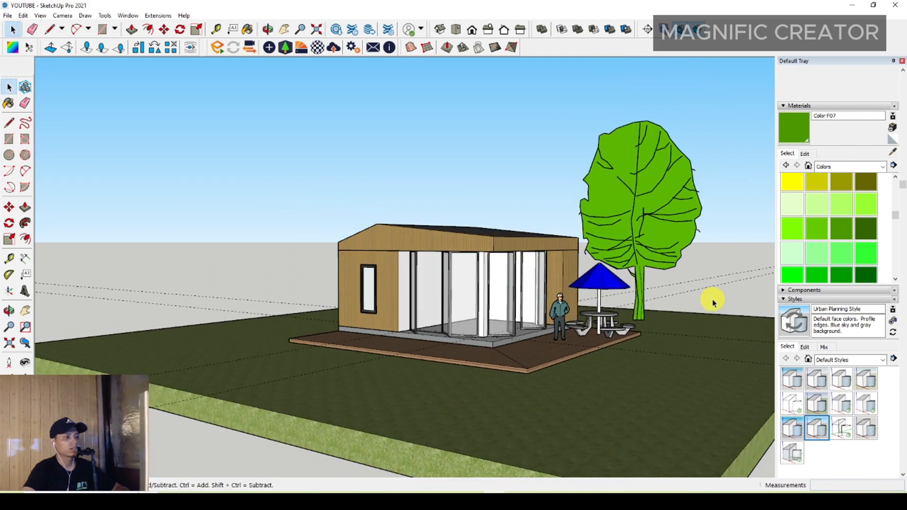
{"action": "middle_click_drag", "start_coordinate": [713, 300], "coordinate": [629, 330]}
{"action": "scroll", "coordinate": [402, 344], "scroll_direction": "up", "scroll_amount": 3}
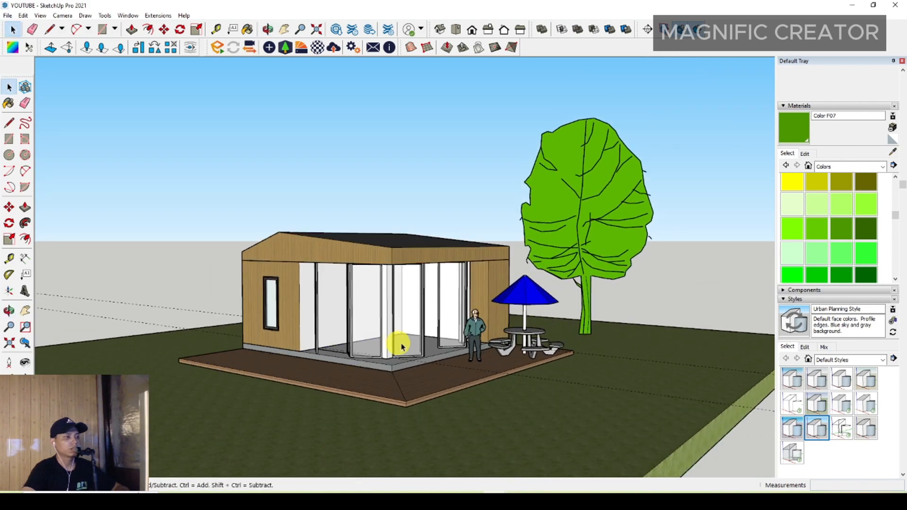
{"action": "scroll", "coordinate": [486, 336], "scroll_direction": "up", "scroll_amount": 2}
{"action": "middle_click_drag", "start_coordinate": [486, 336], "coordinate": [510, 341]}
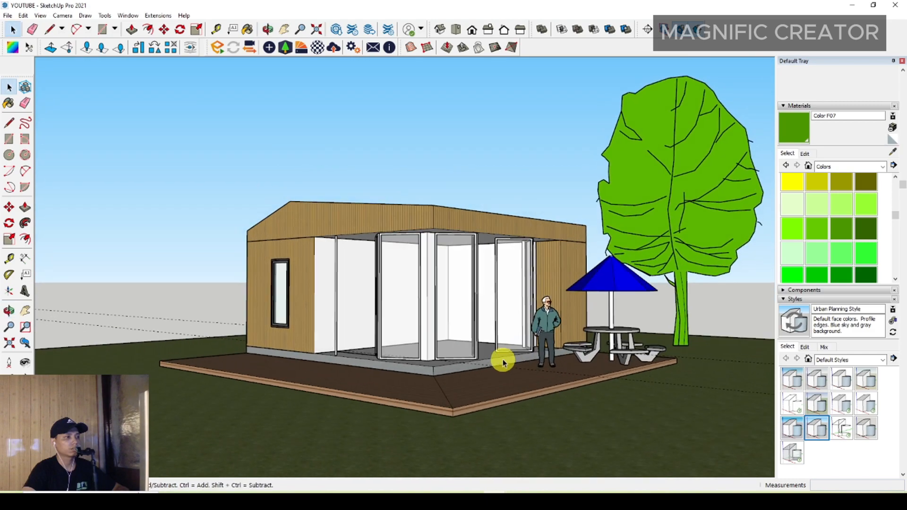